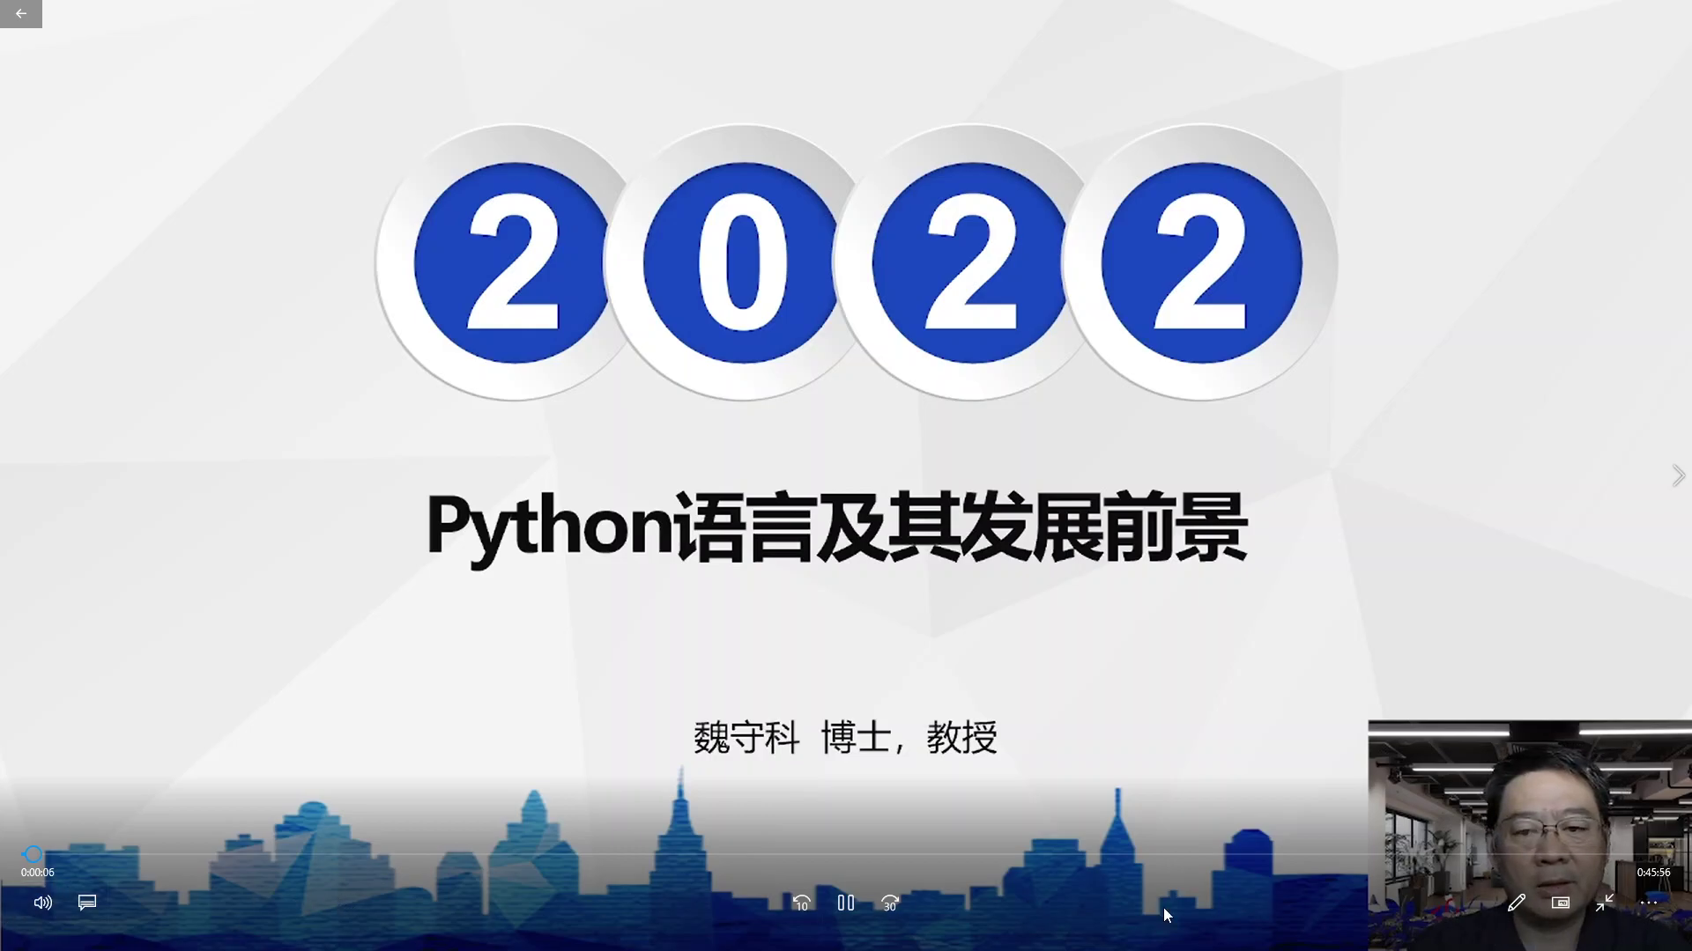
# Step: Exit full screen so the Python lecture video keeps playing in a normal Media Player window
pyautogui.click(1605, 904)
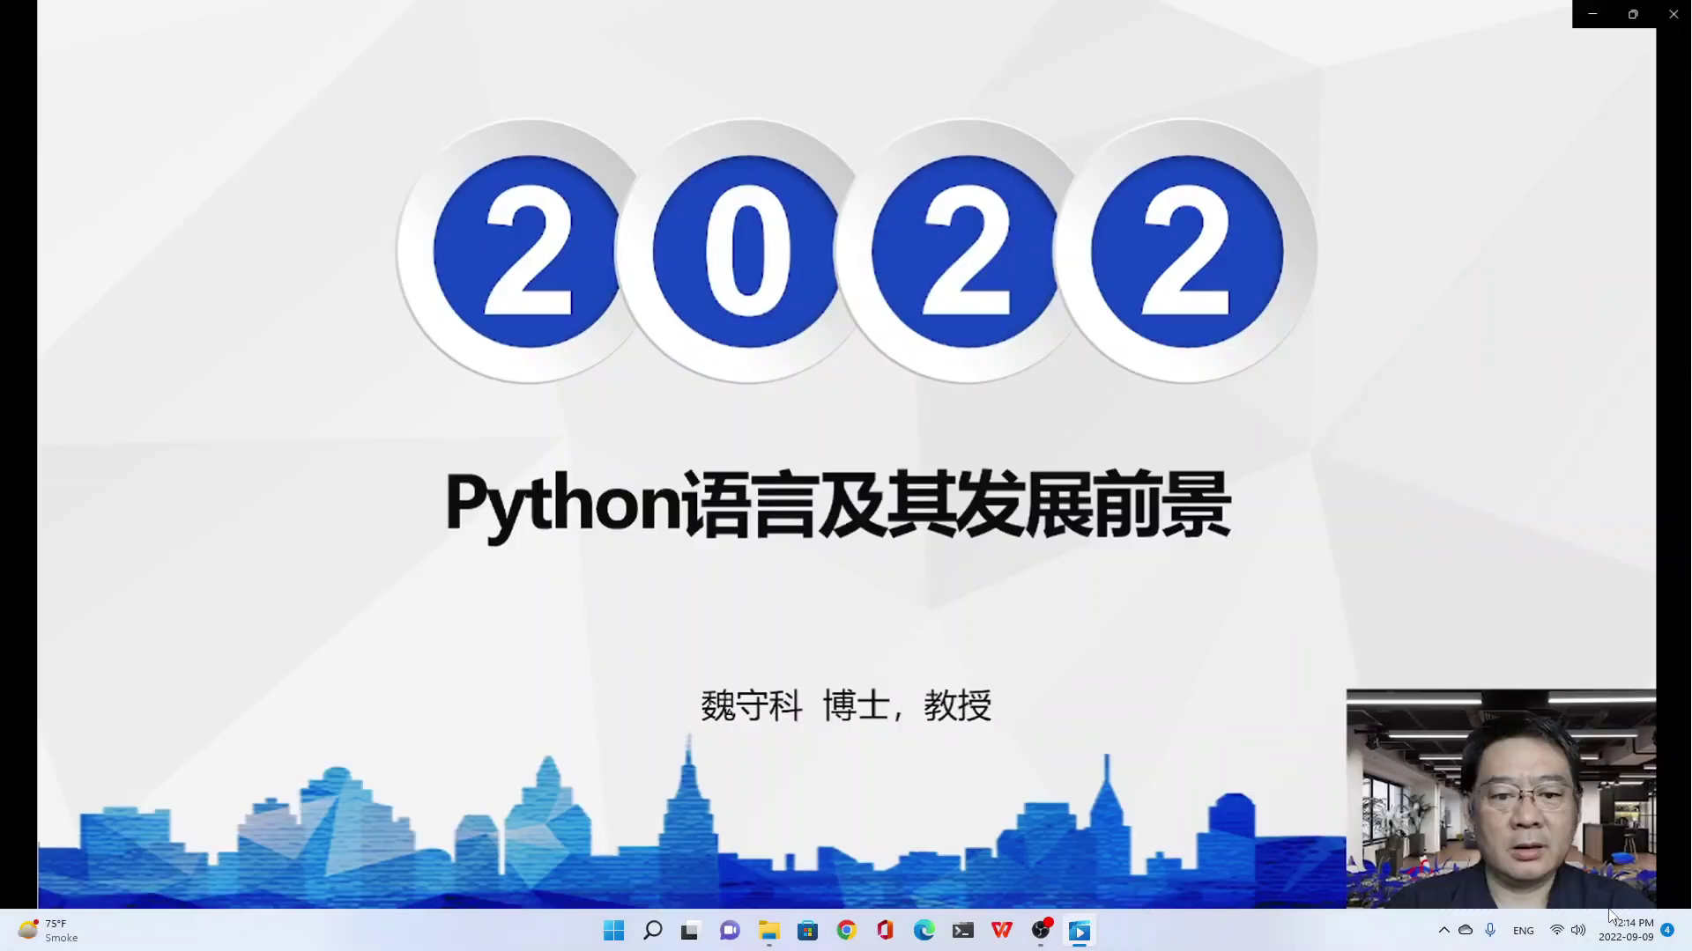
# Step: Close the Media Player window playing the lecture video
pyautogui.click(1680, 11)
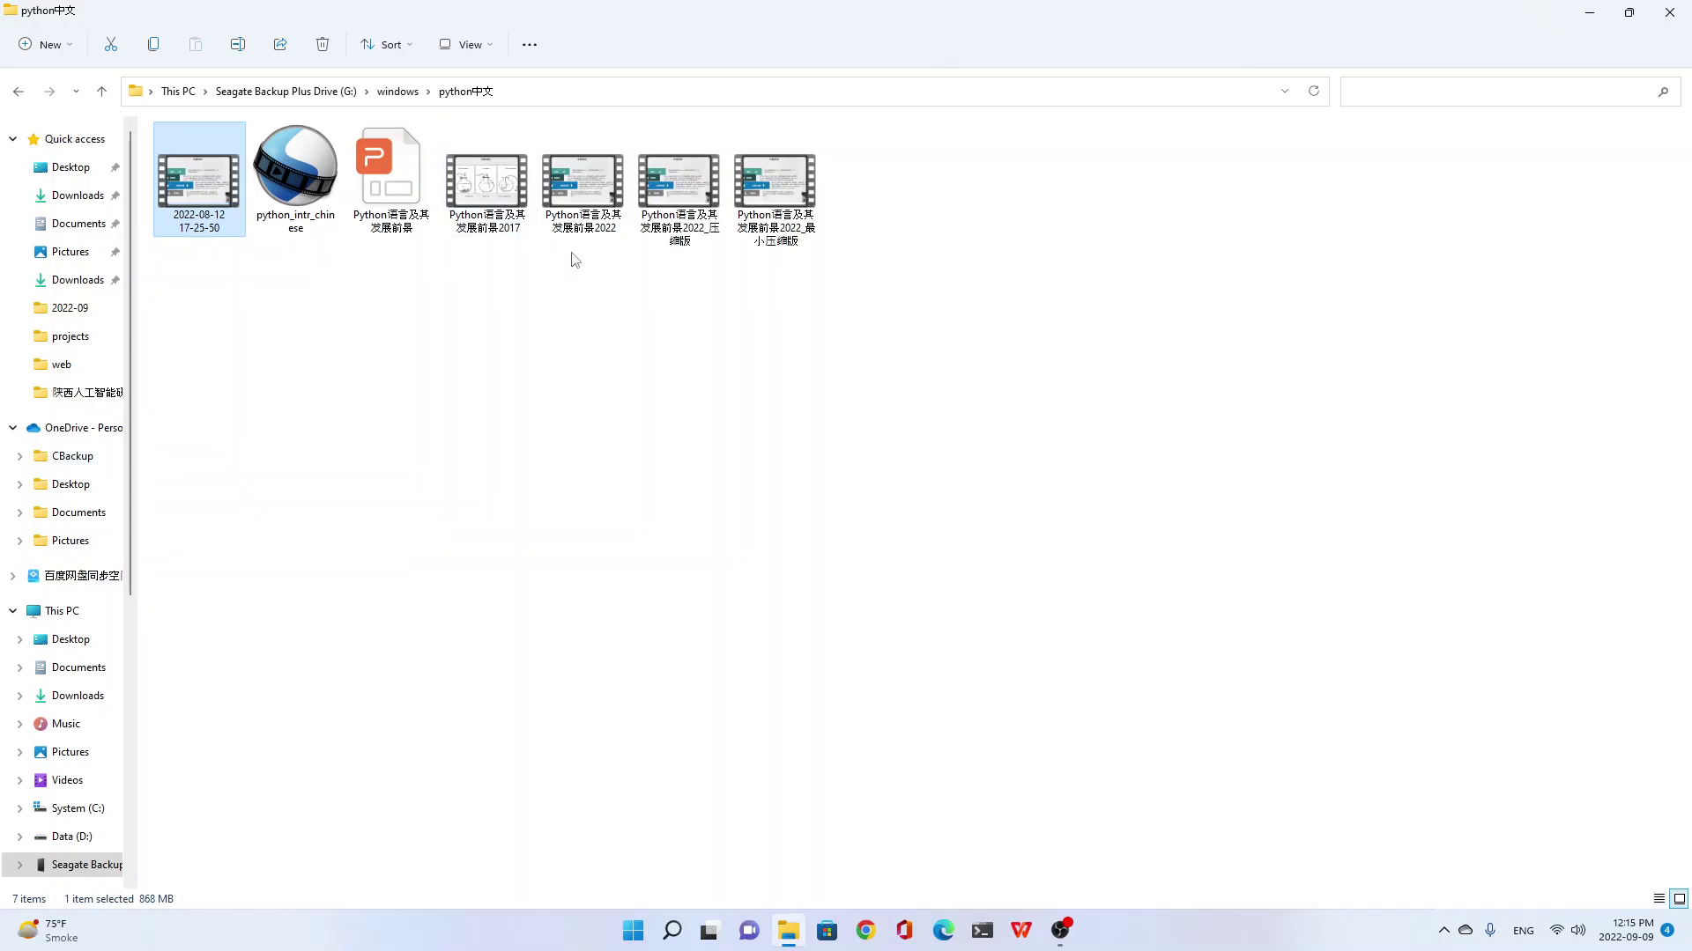
# Step: Copy the 'OpenShot Video Editor' name from the desktop shortcut label, then switch to Chrome
pyautogui.click(1590, 14)
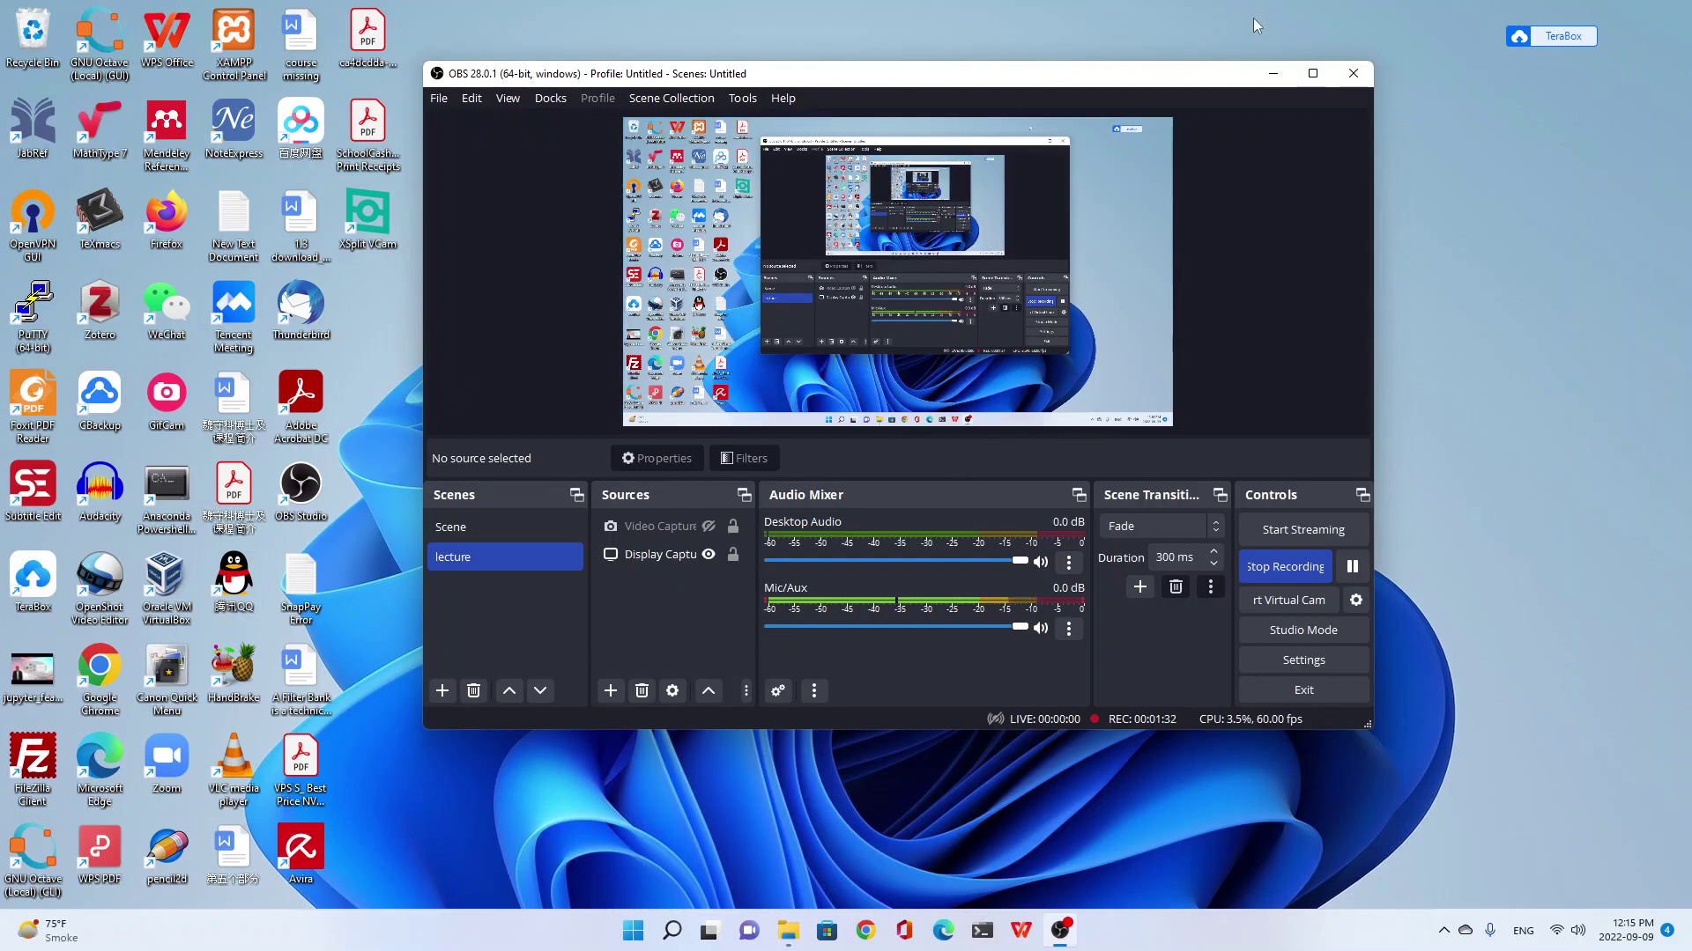
pyautogui.click(1276, 74)
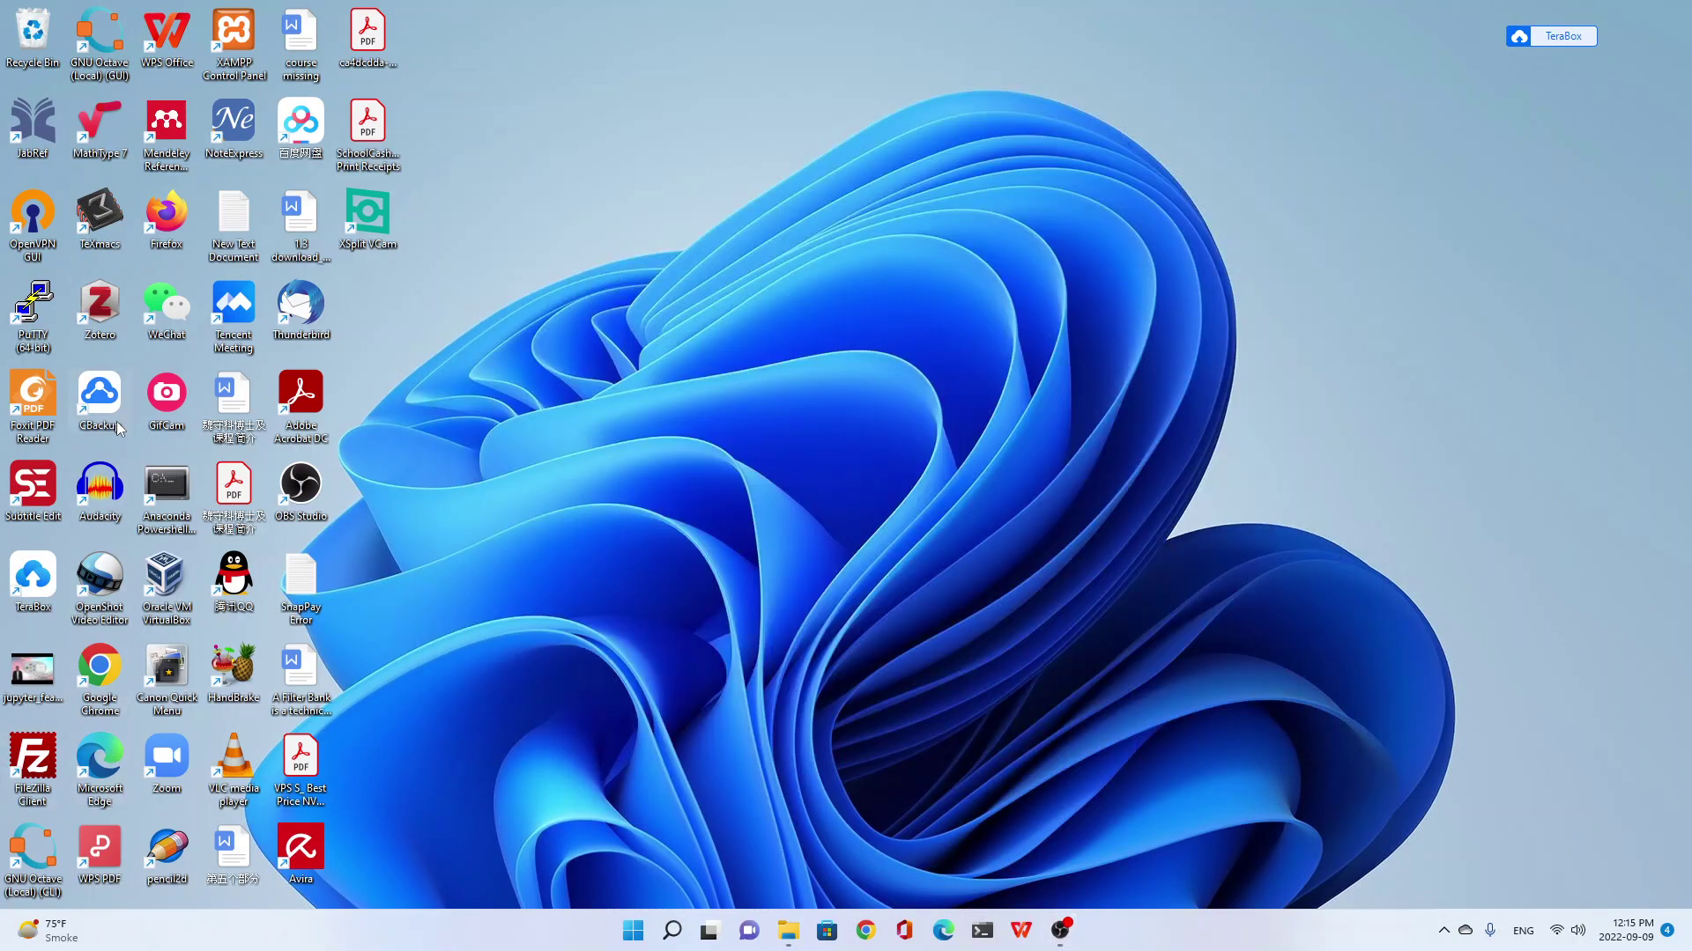
pyautogui.click(97, 622)
pyautogui.click(95, 620)
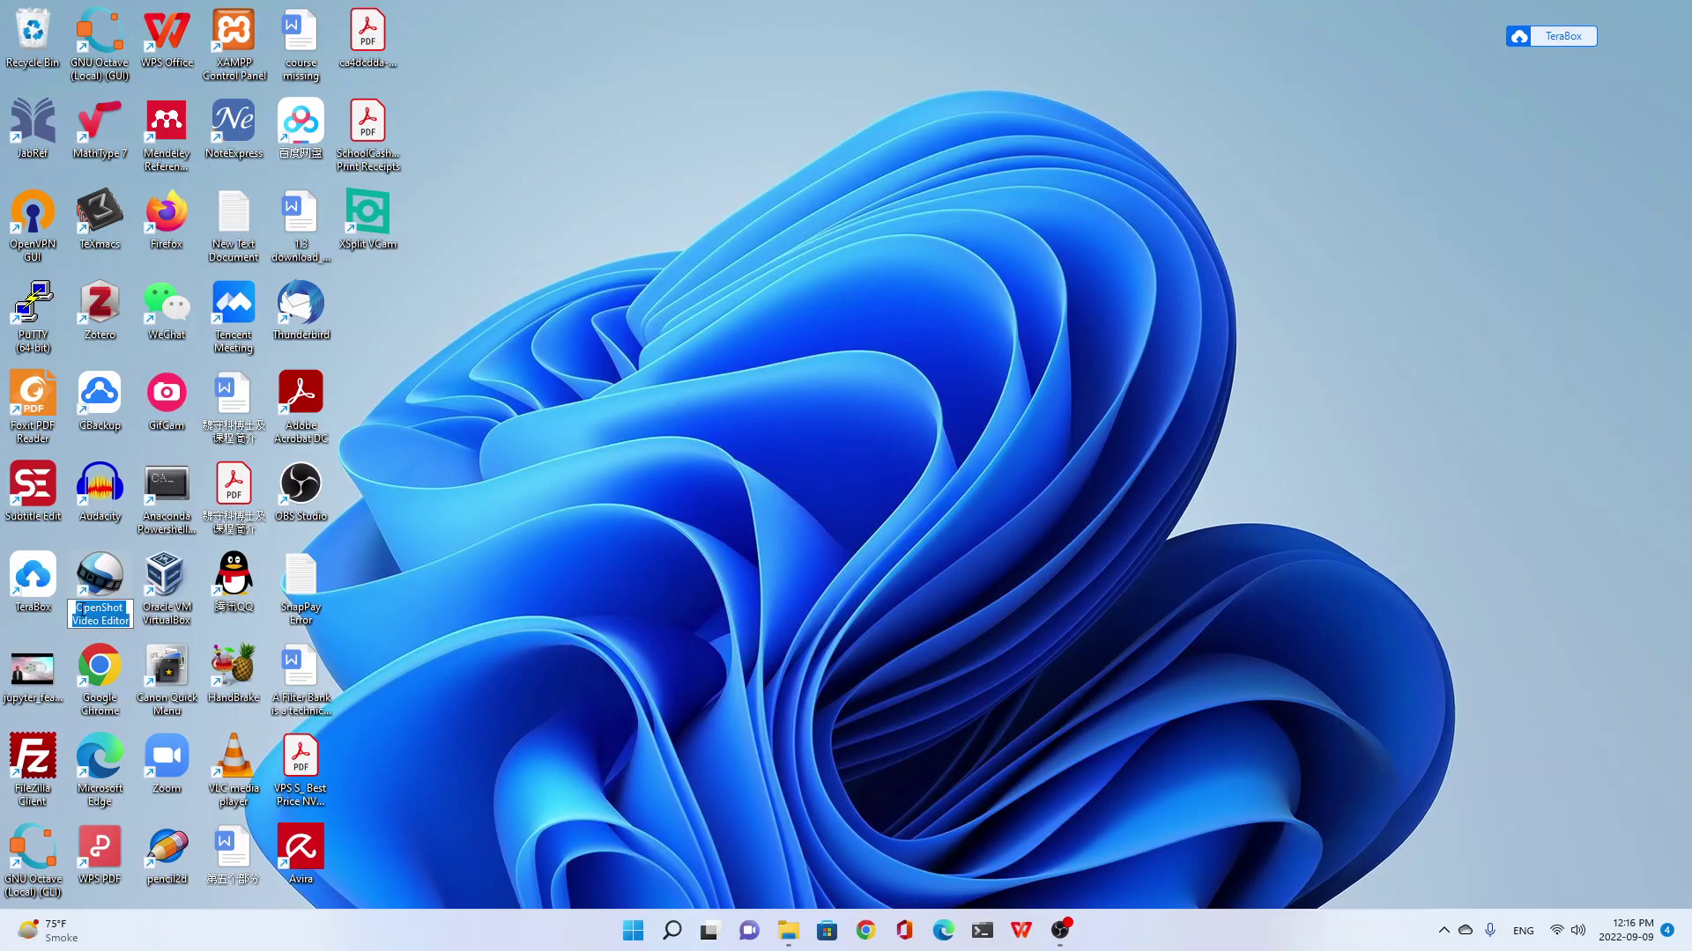
pyautogui.moveTo(120, 620); pyautogui.dragTo(130, 622)
pyautogui.hotkey('ctrl', 'c')
pyautogui.rightClick(130, 622)
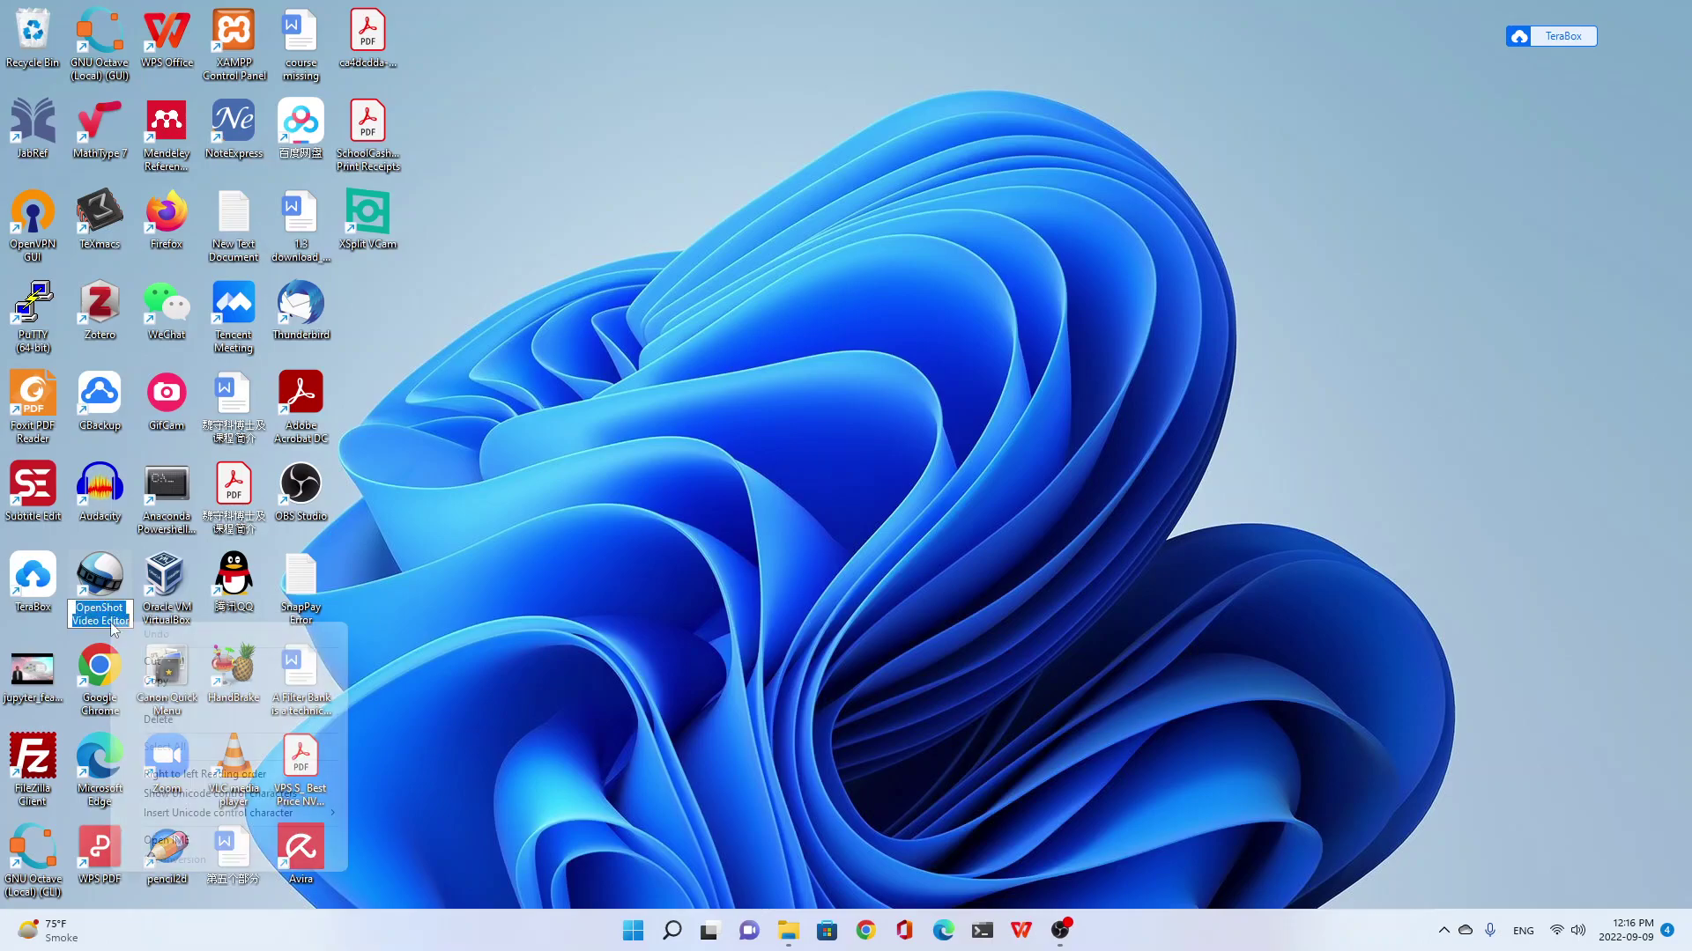
pyautogui.click(158, 683)
pyautogui.click(866, 931)
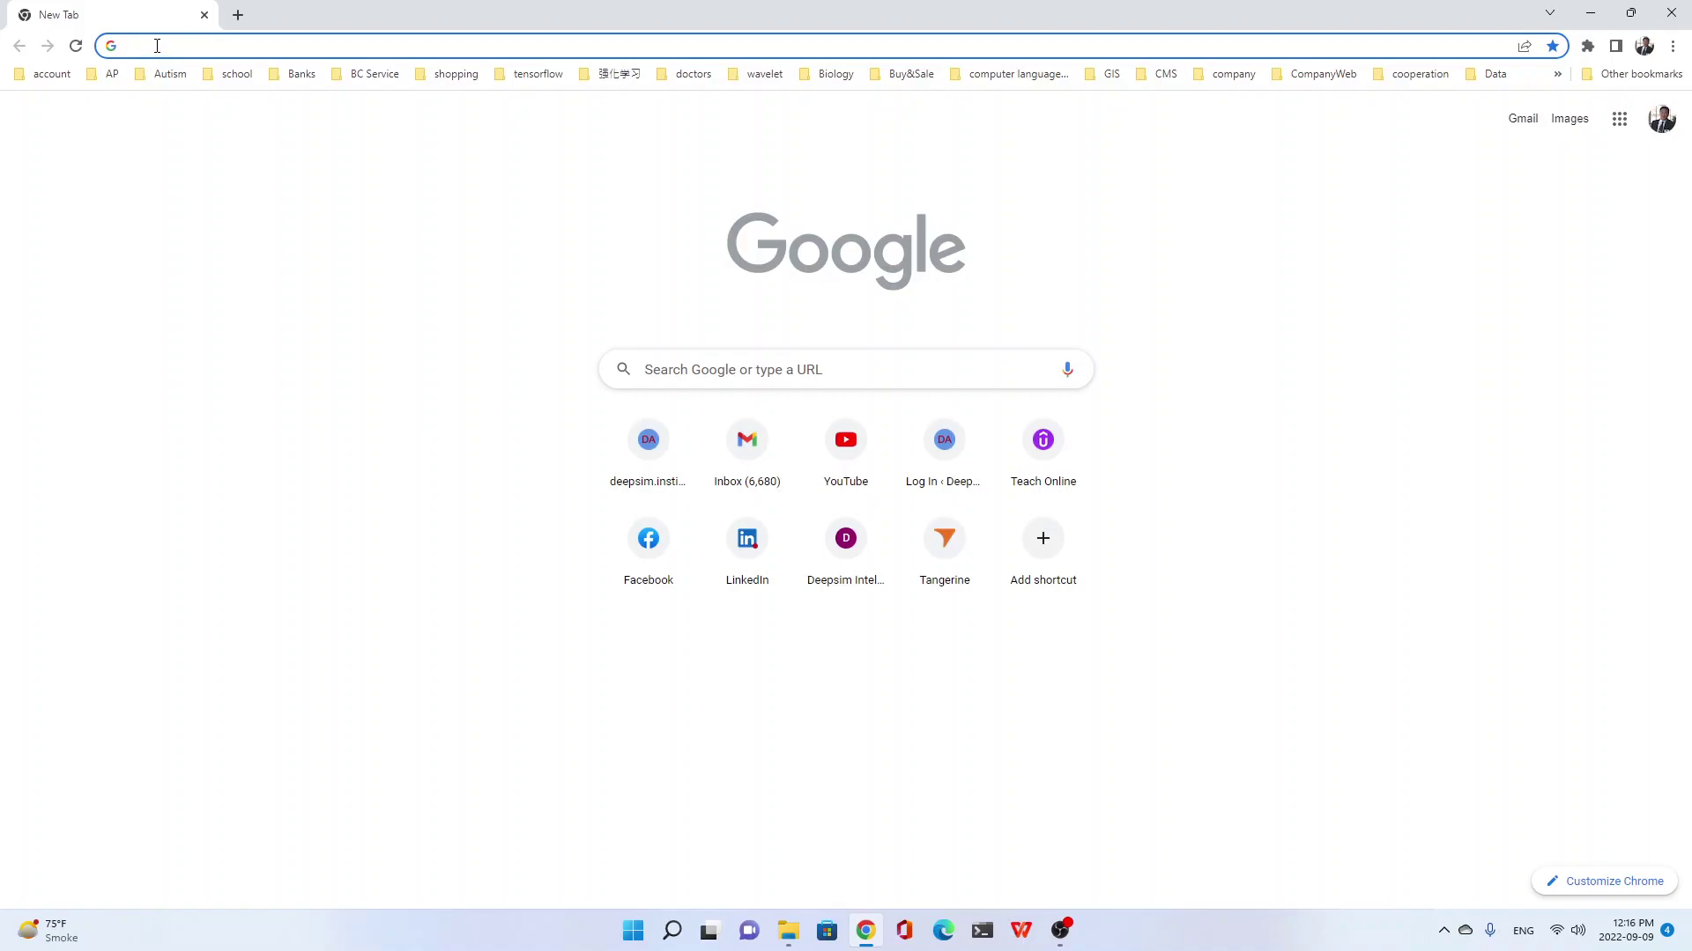
# Step: Search Google for 'OpenShot Video Editor' and open the official openshot.org result
pyautogui.rightClick(157, 45)
pyautogui.click(185, 169)
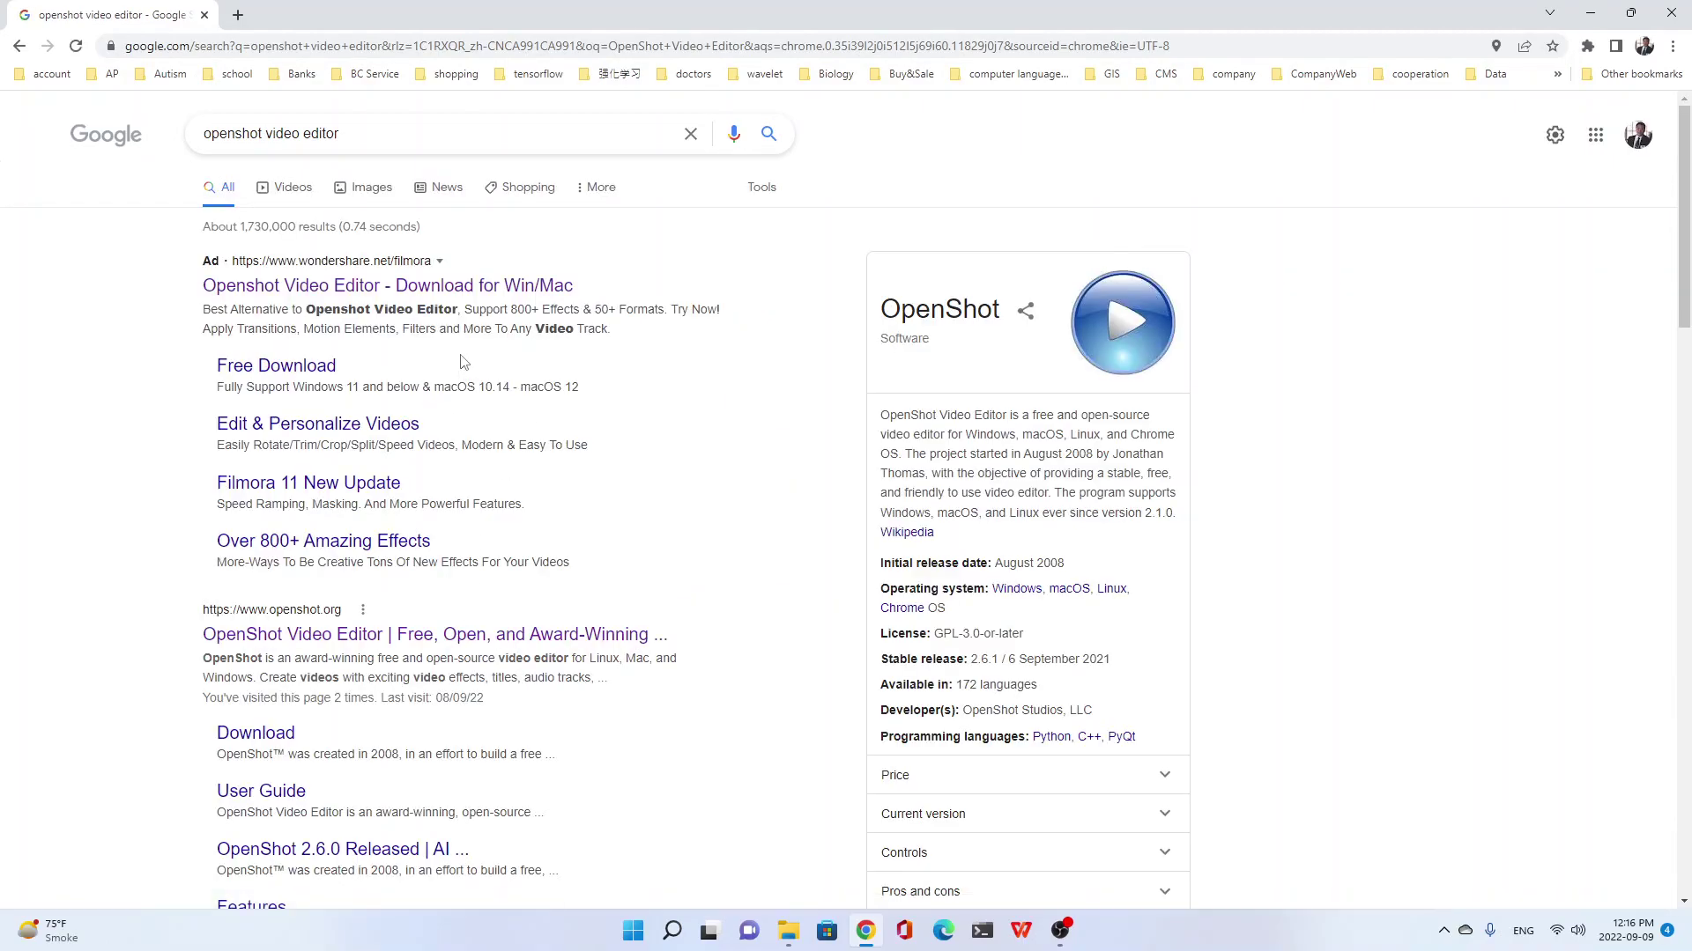
pyautogui.scroll(-2, 460, 363)
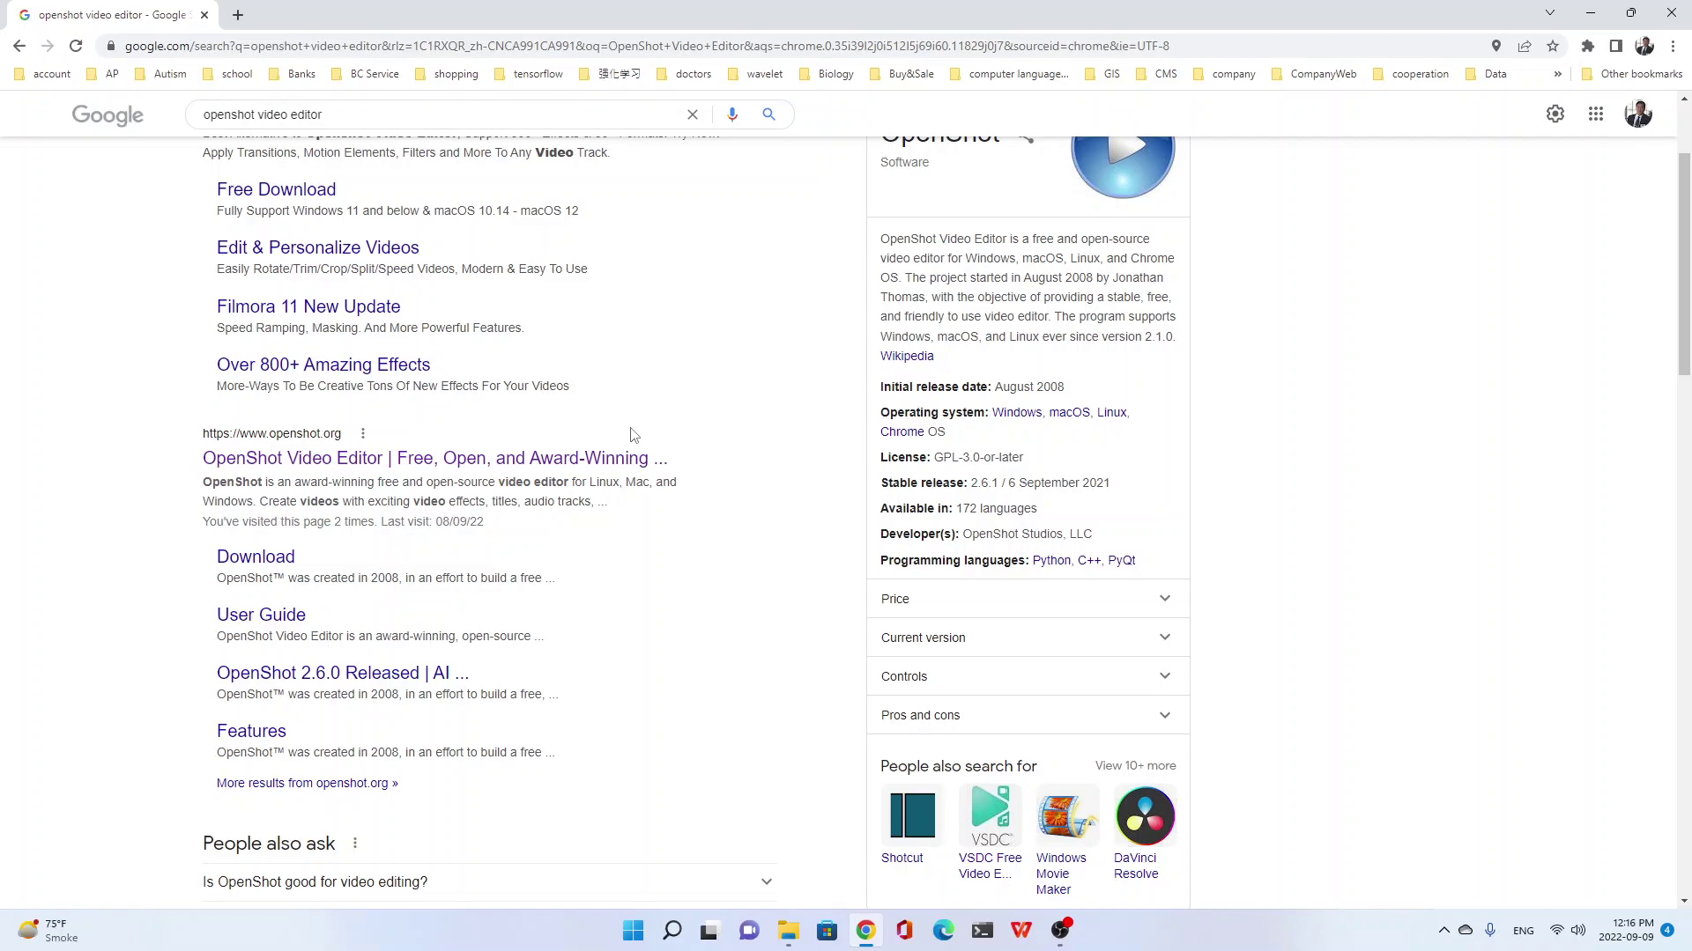
pyautogui.scroll(5, 630, 434)
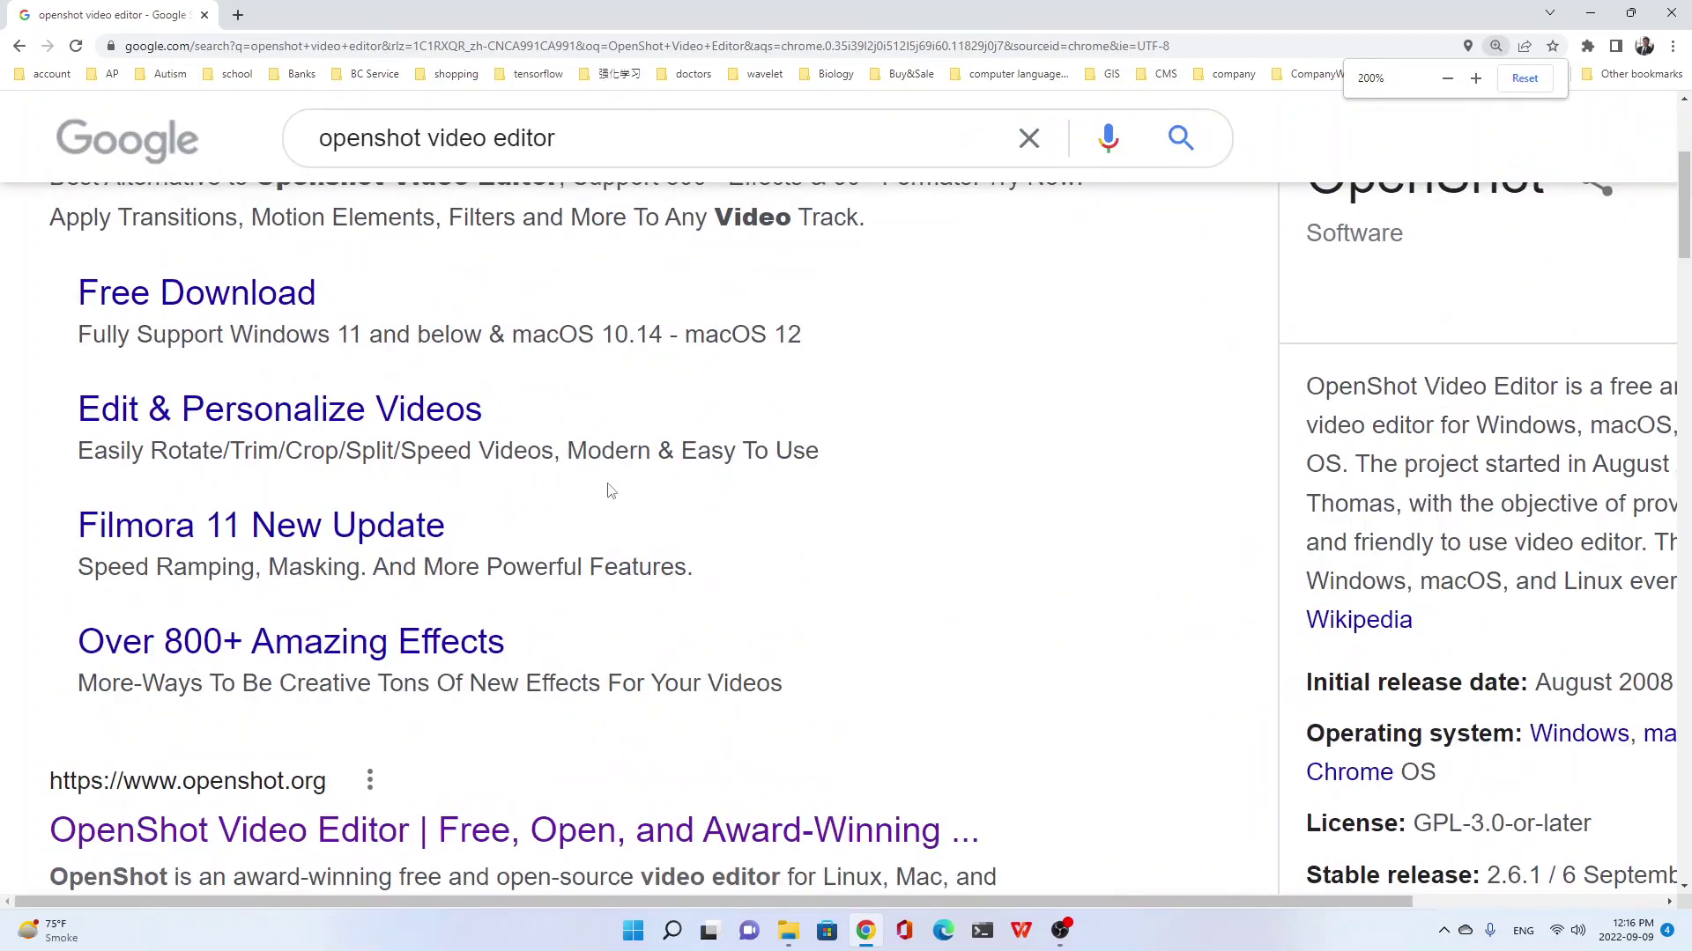
pyautogui.scroll(-3, 407, 674)
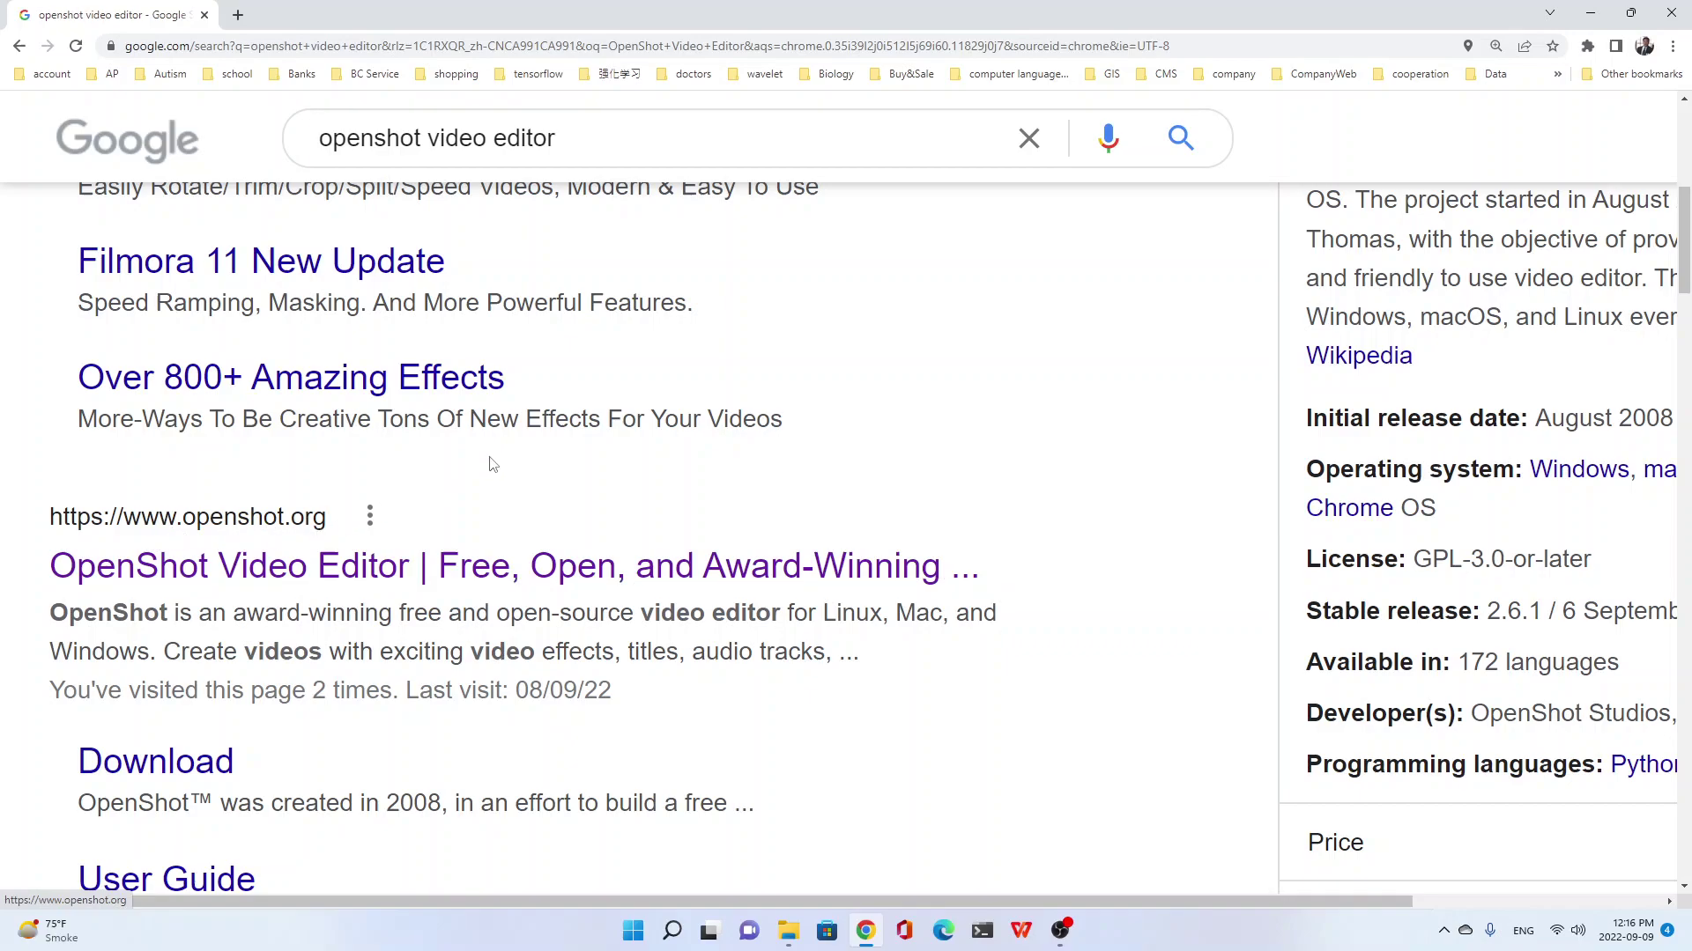
pyautogui.scroll(6, 493, 464)
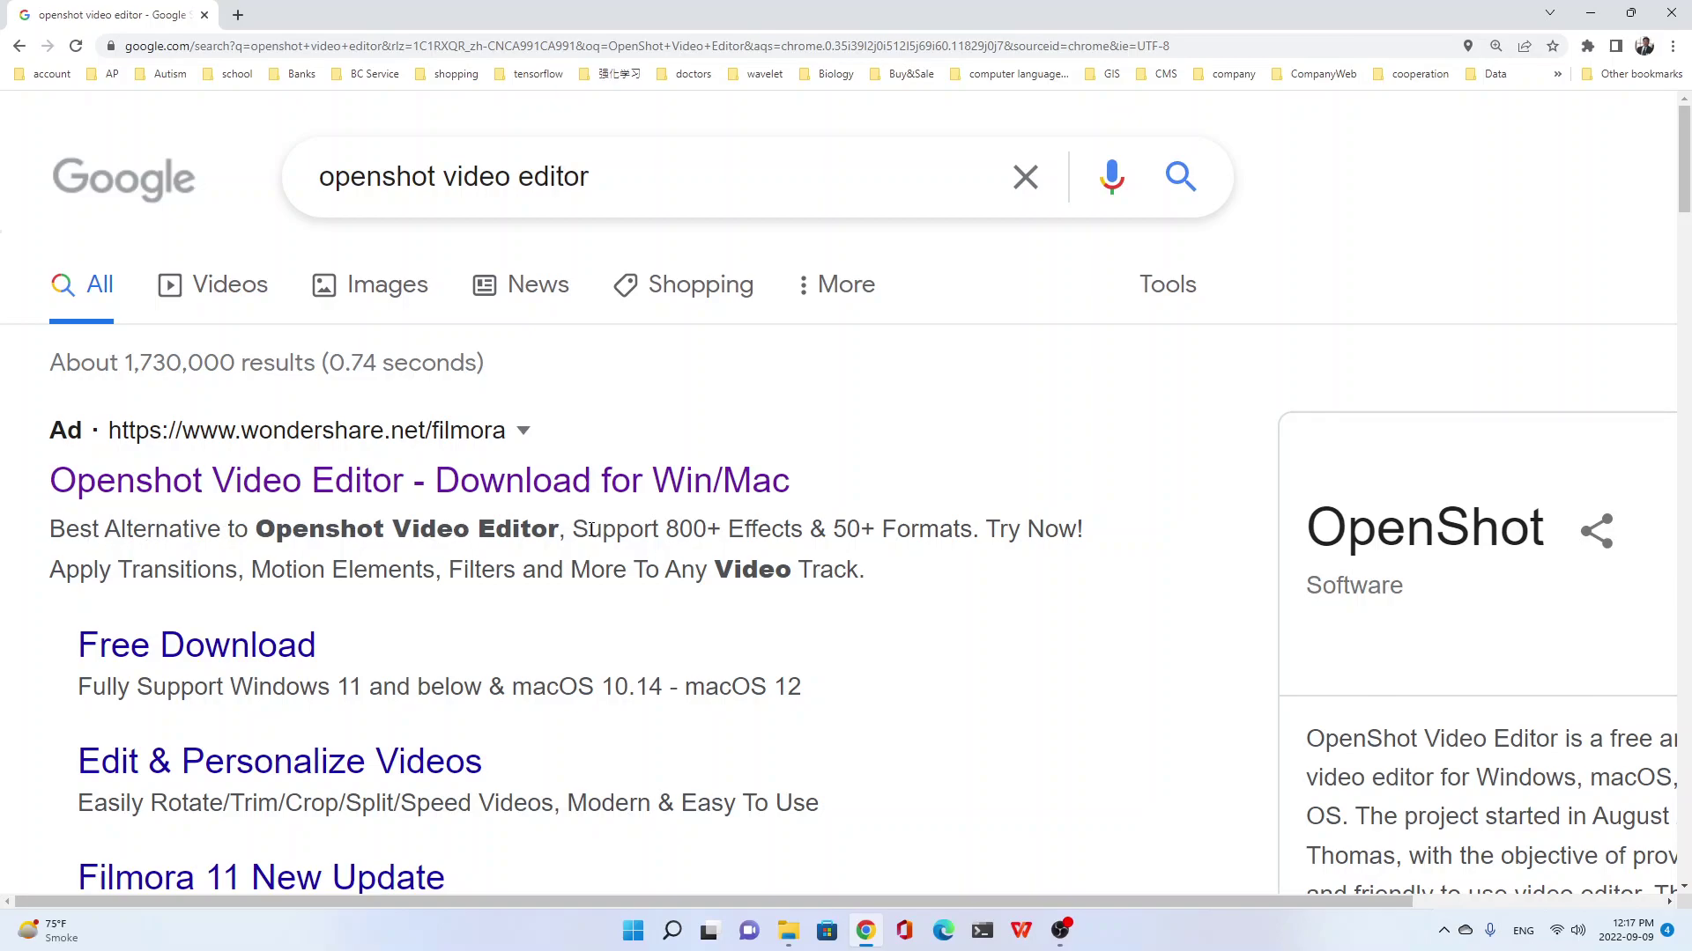
pyautogui.scroll(-7, 431, 521)
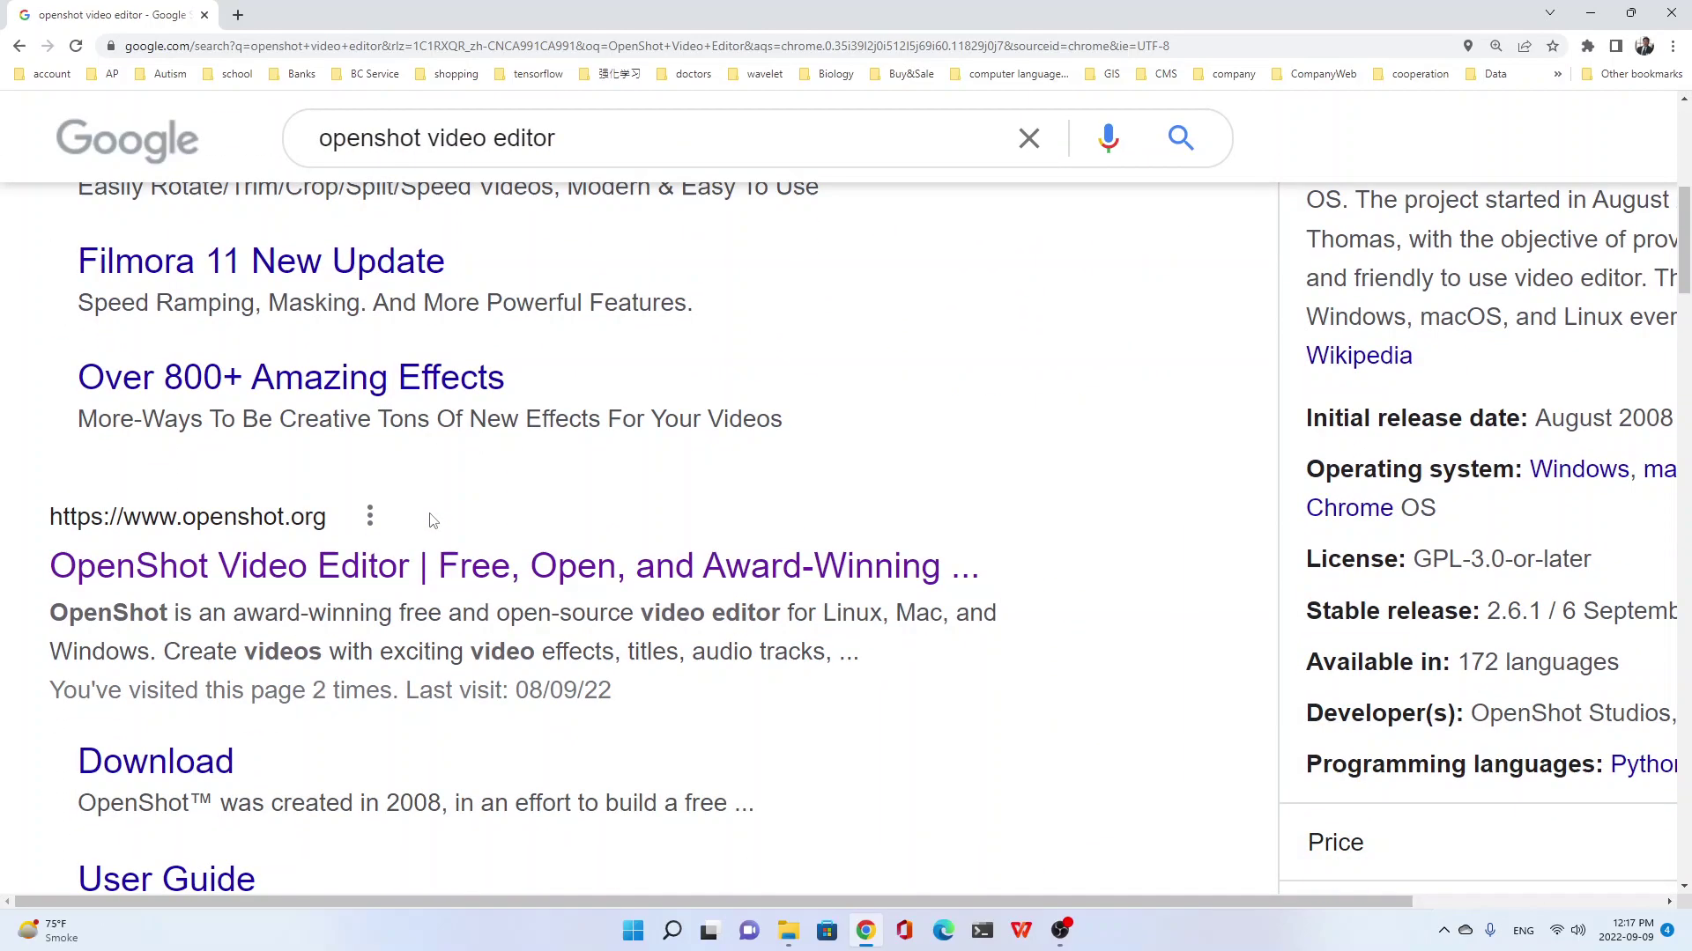
pyautogui.scroll(-1, 432, 521)
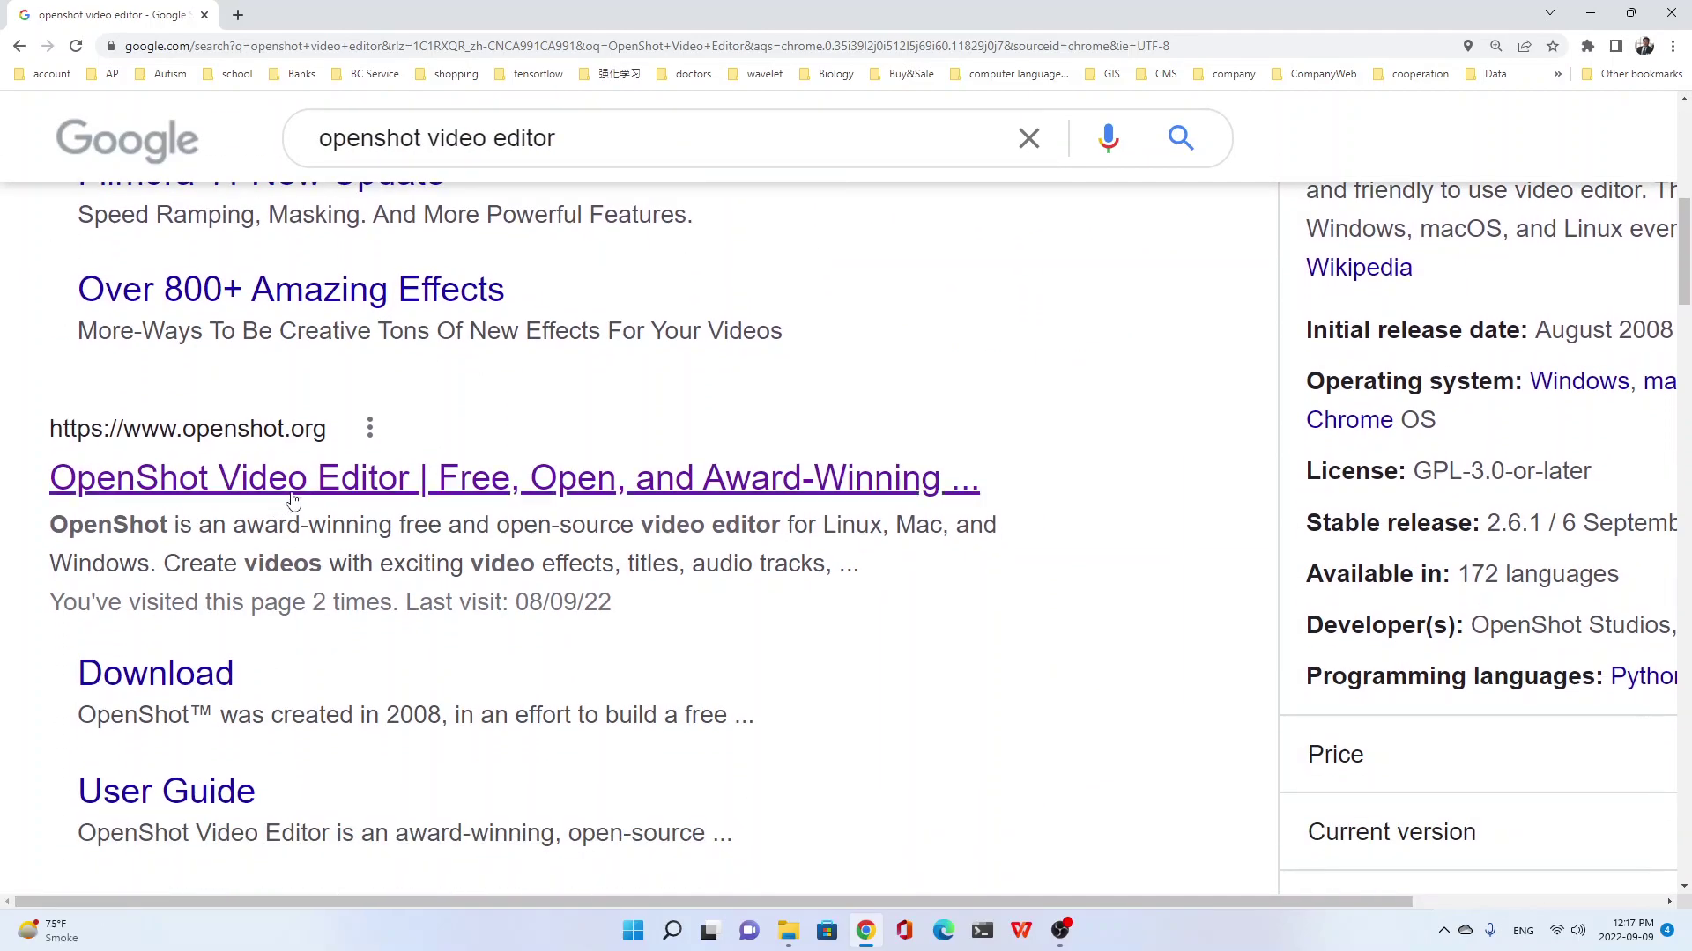
pyautogui.click(341, 491)
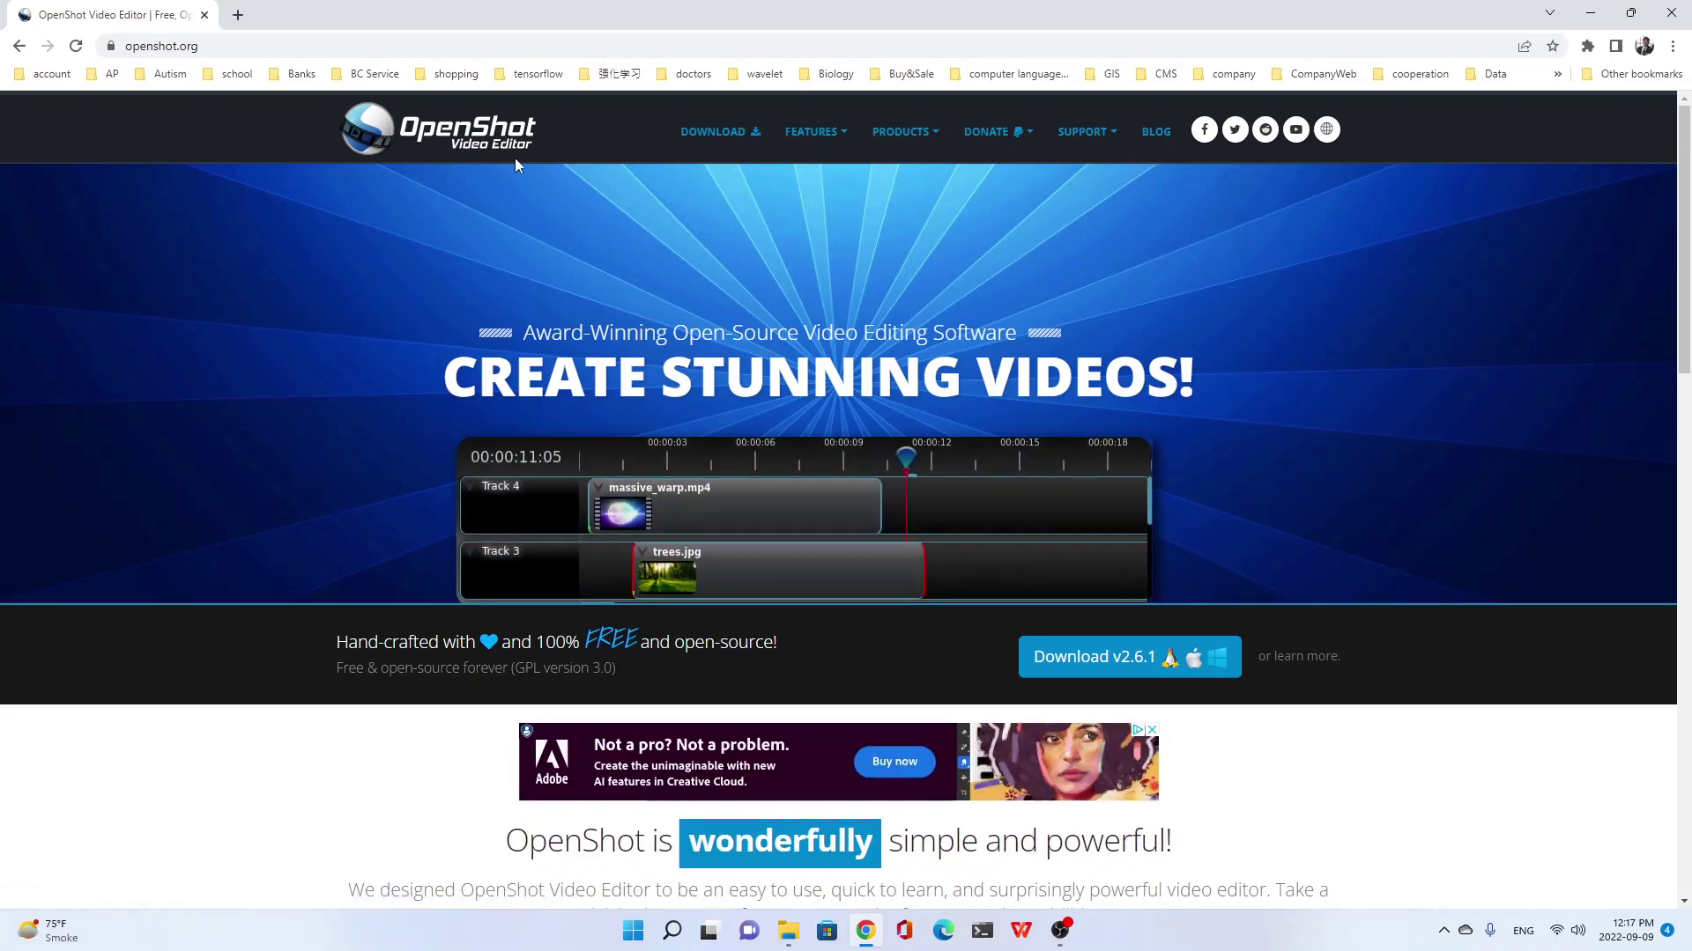
# Step: Start downloading the OpenShot v2.6.1 Windows installer from the openshot.org download page
pyautogui.click(715, 139)
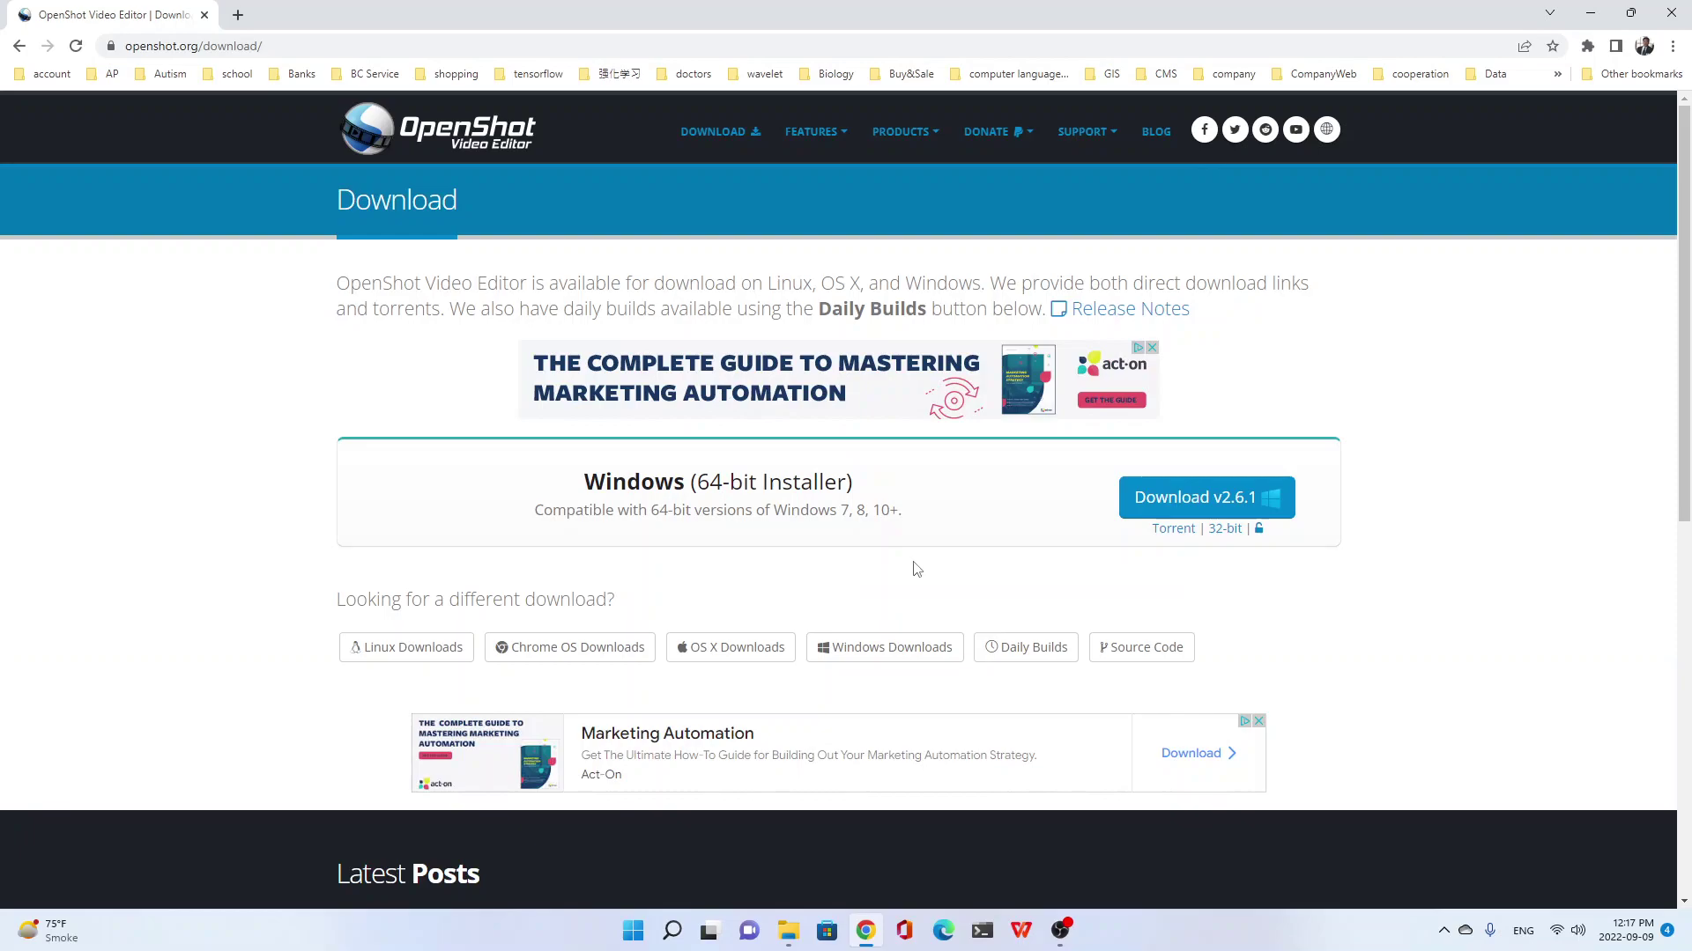
pyautogui.scroll(-3, 915, 568)
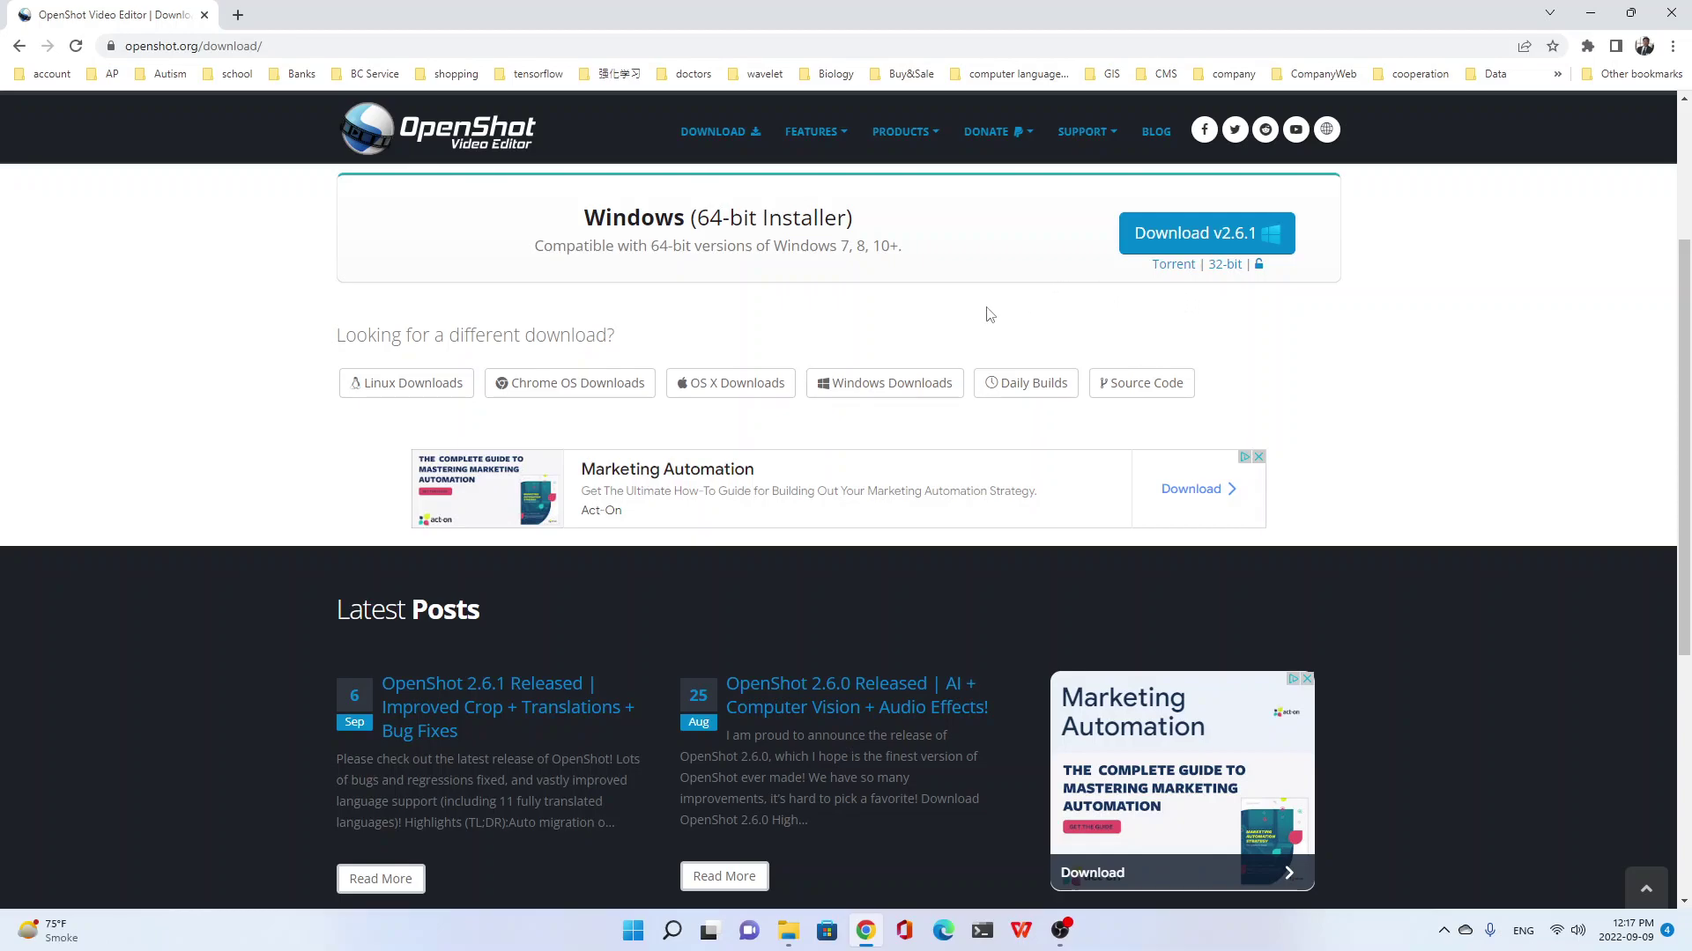
pyautogui.click(1183, 241)
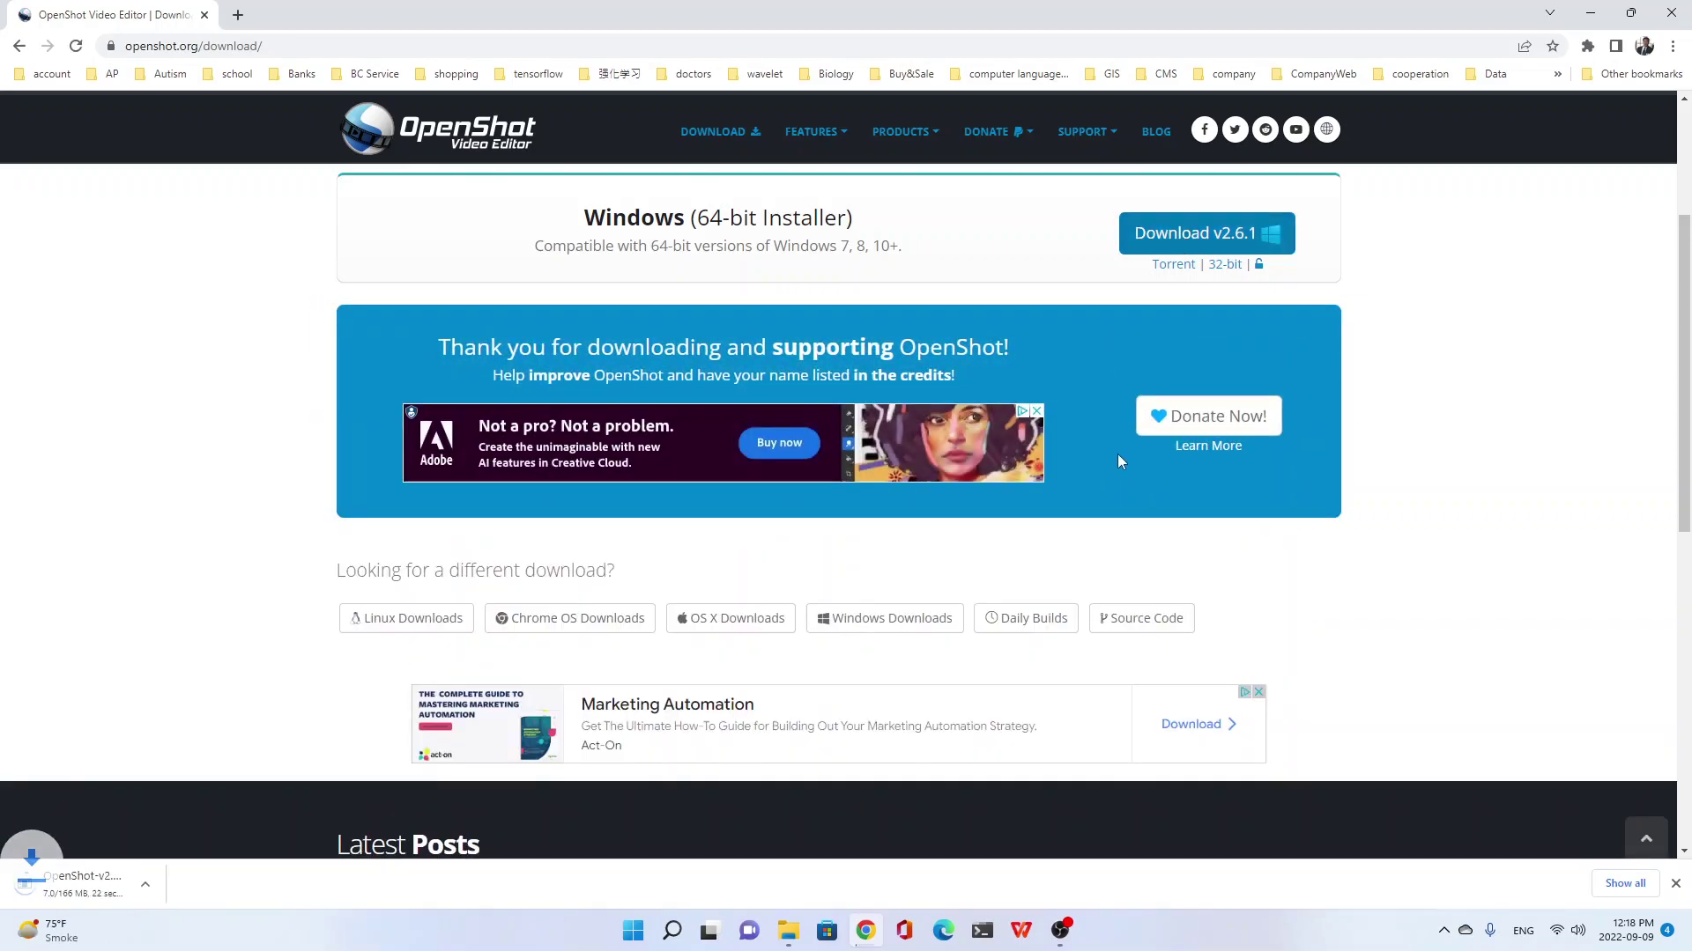
# Step: Close the news board and show the downloaded installer in the Downloads folder
pyautogui.click(53, 932)
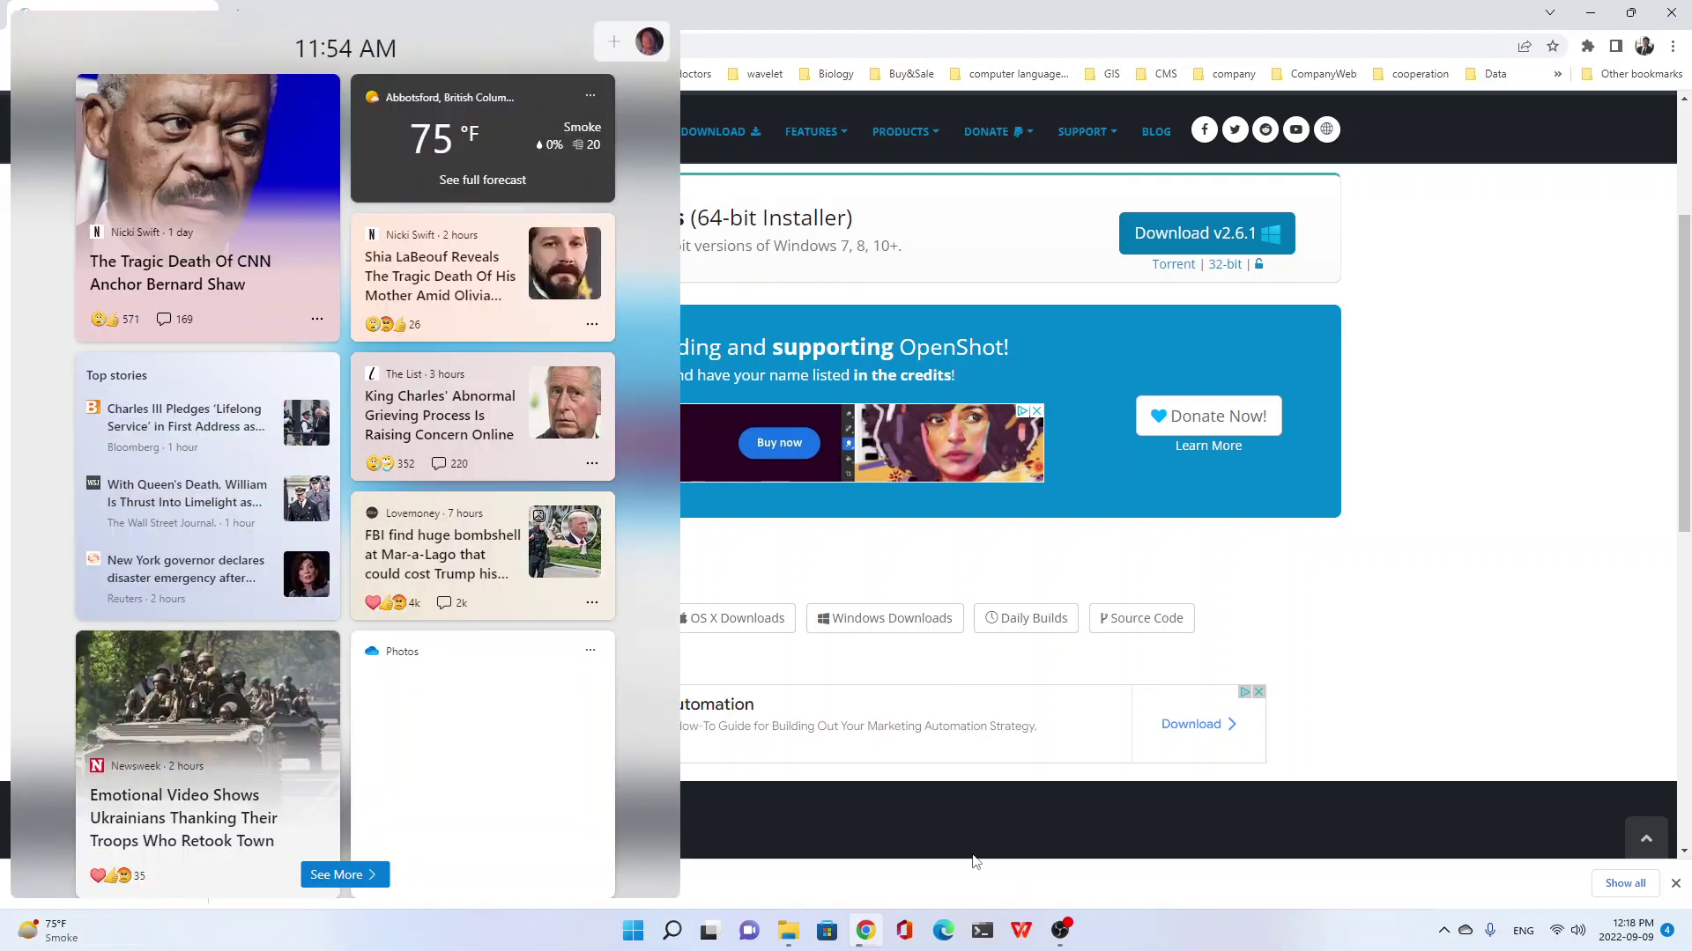
pyautogui.click(975, 862)
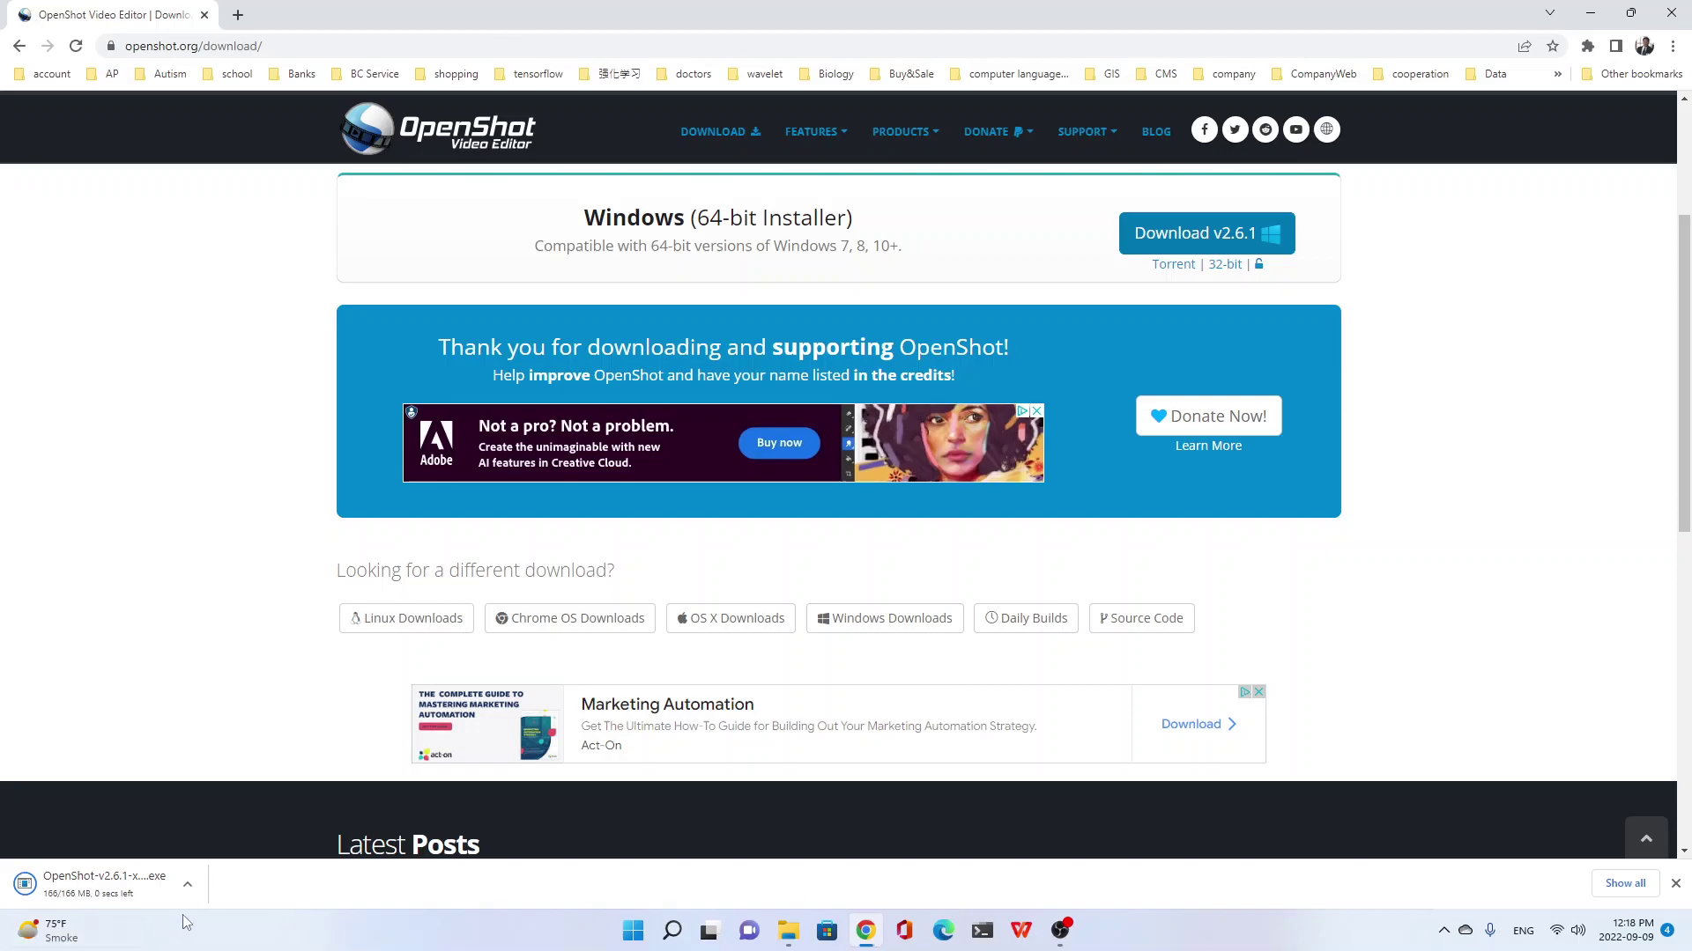
pyautogui.click(190, 887)
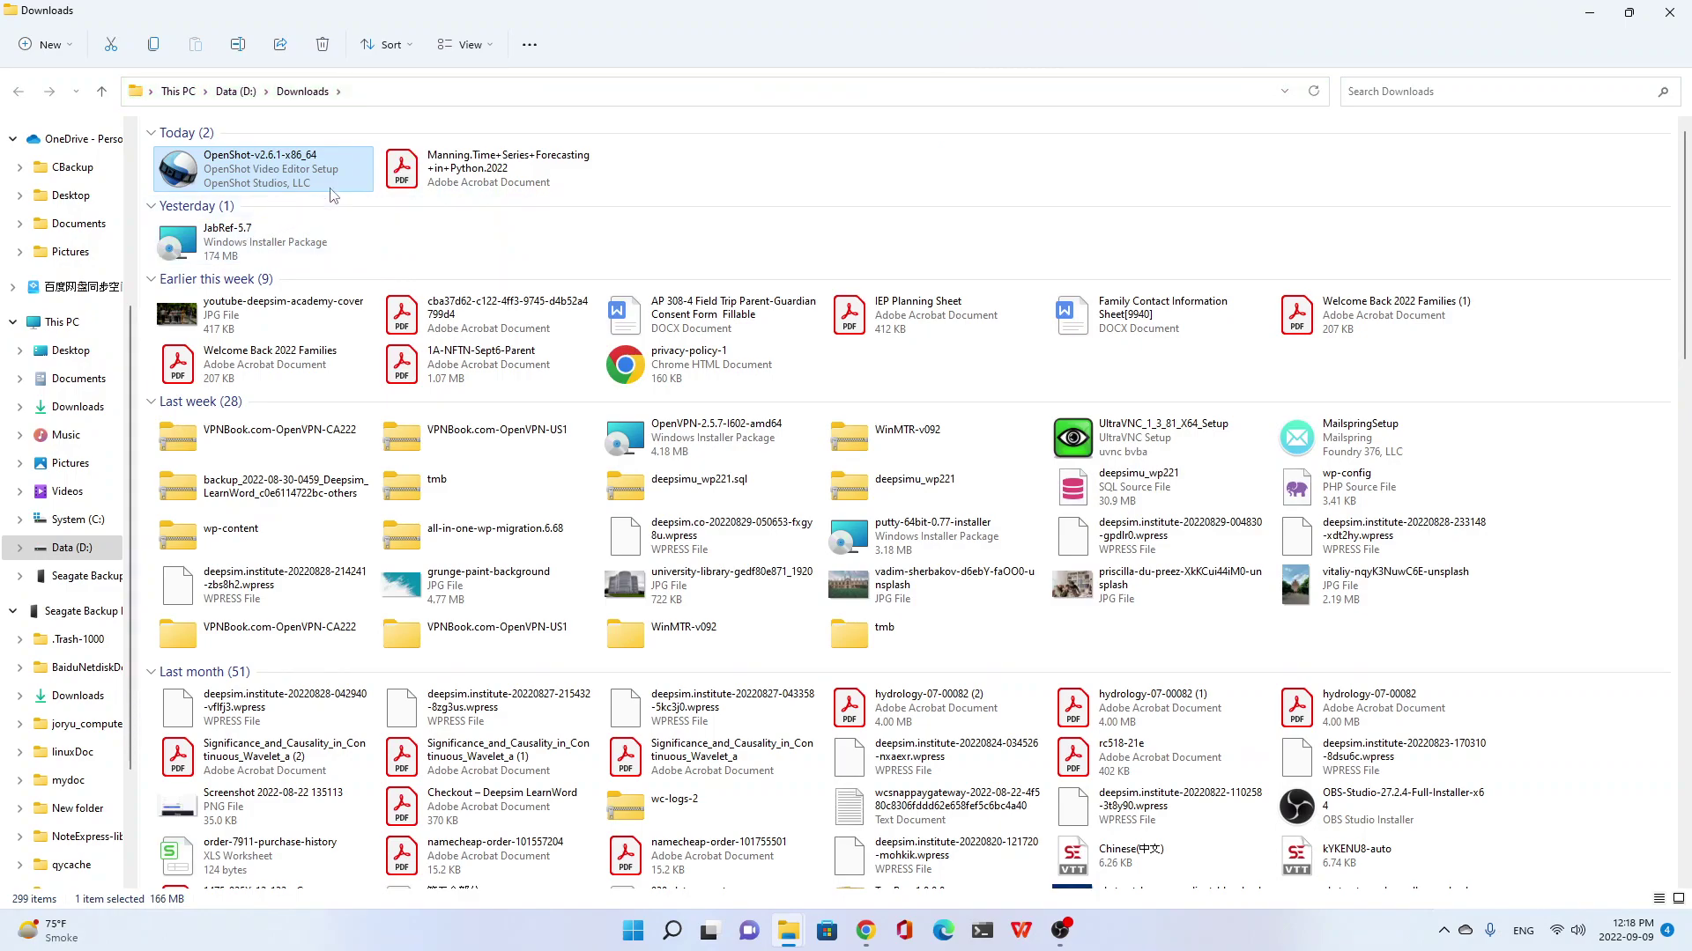
# Step: Dismiss the OpenShot v2.6.1 installer security warning without running it, and minimize Downloads
pyautogui.doubleClick(261, 167)
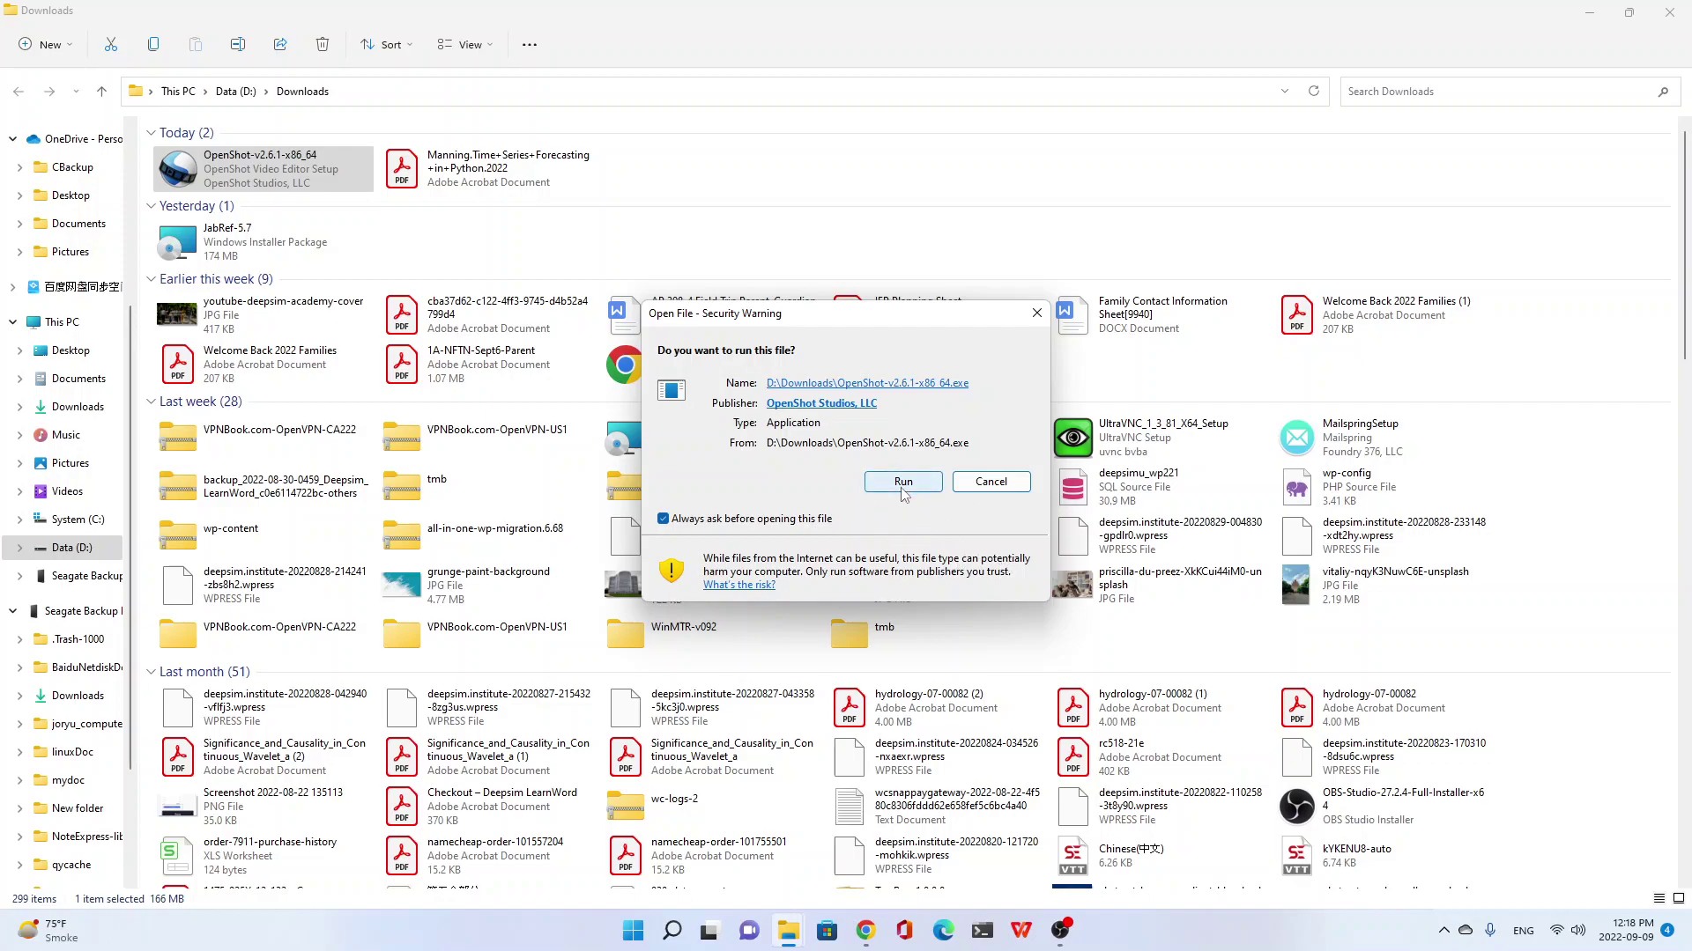
pyautogui.click(1036, 314)
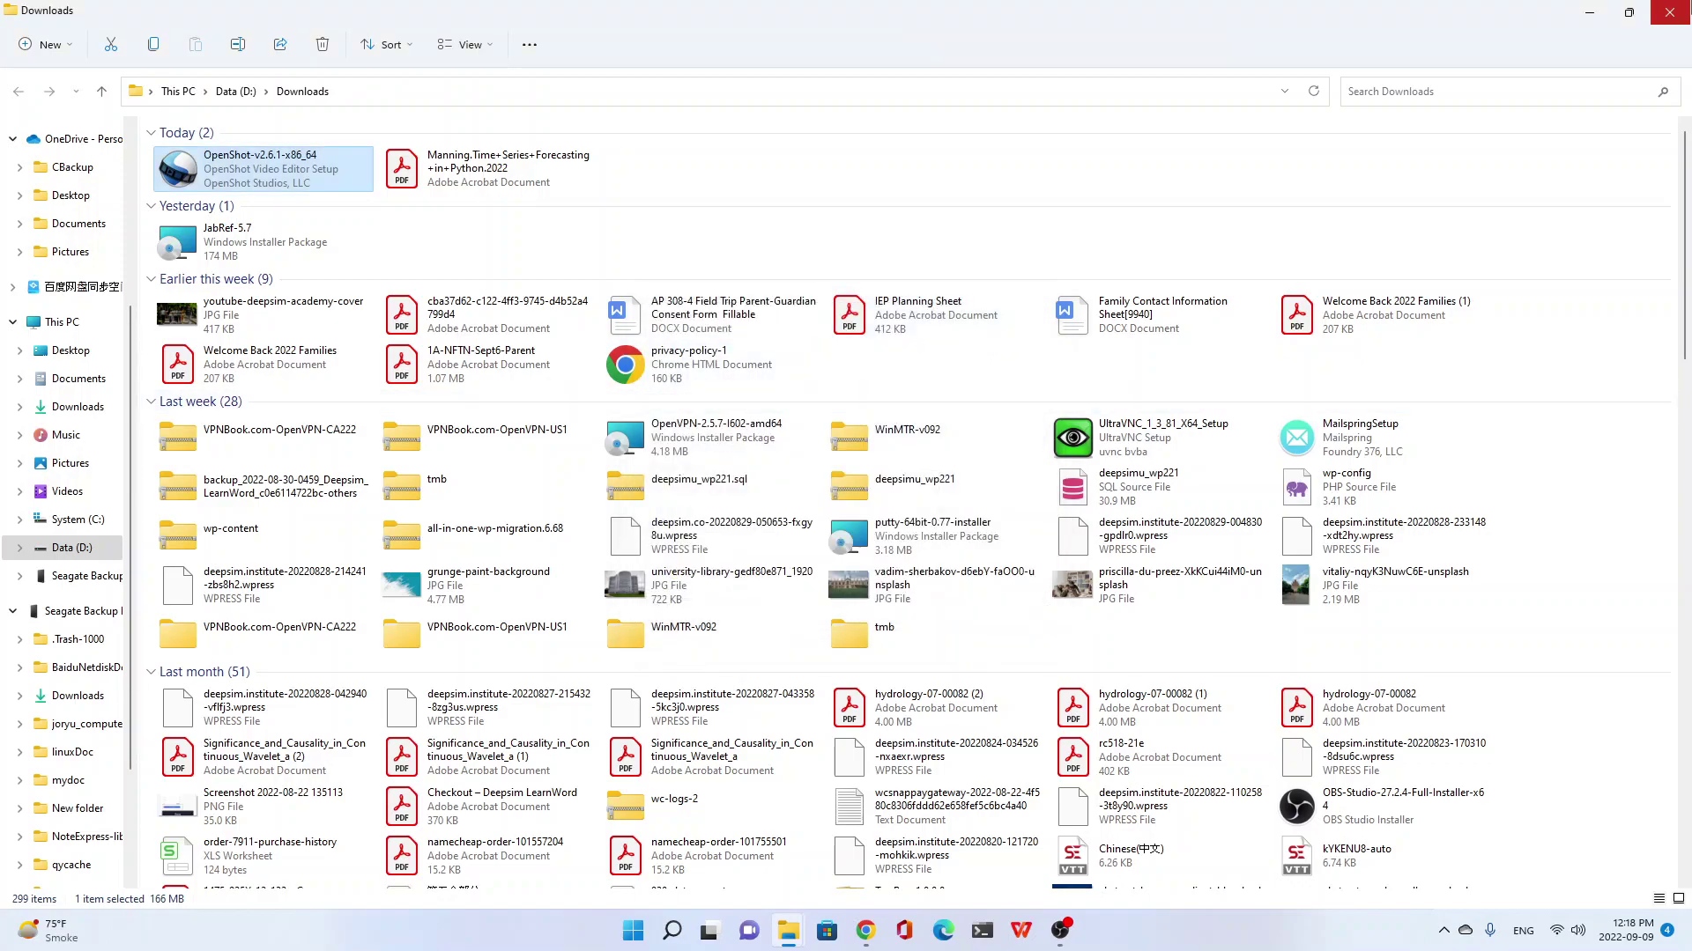
pyautogui.click(1591, 19)
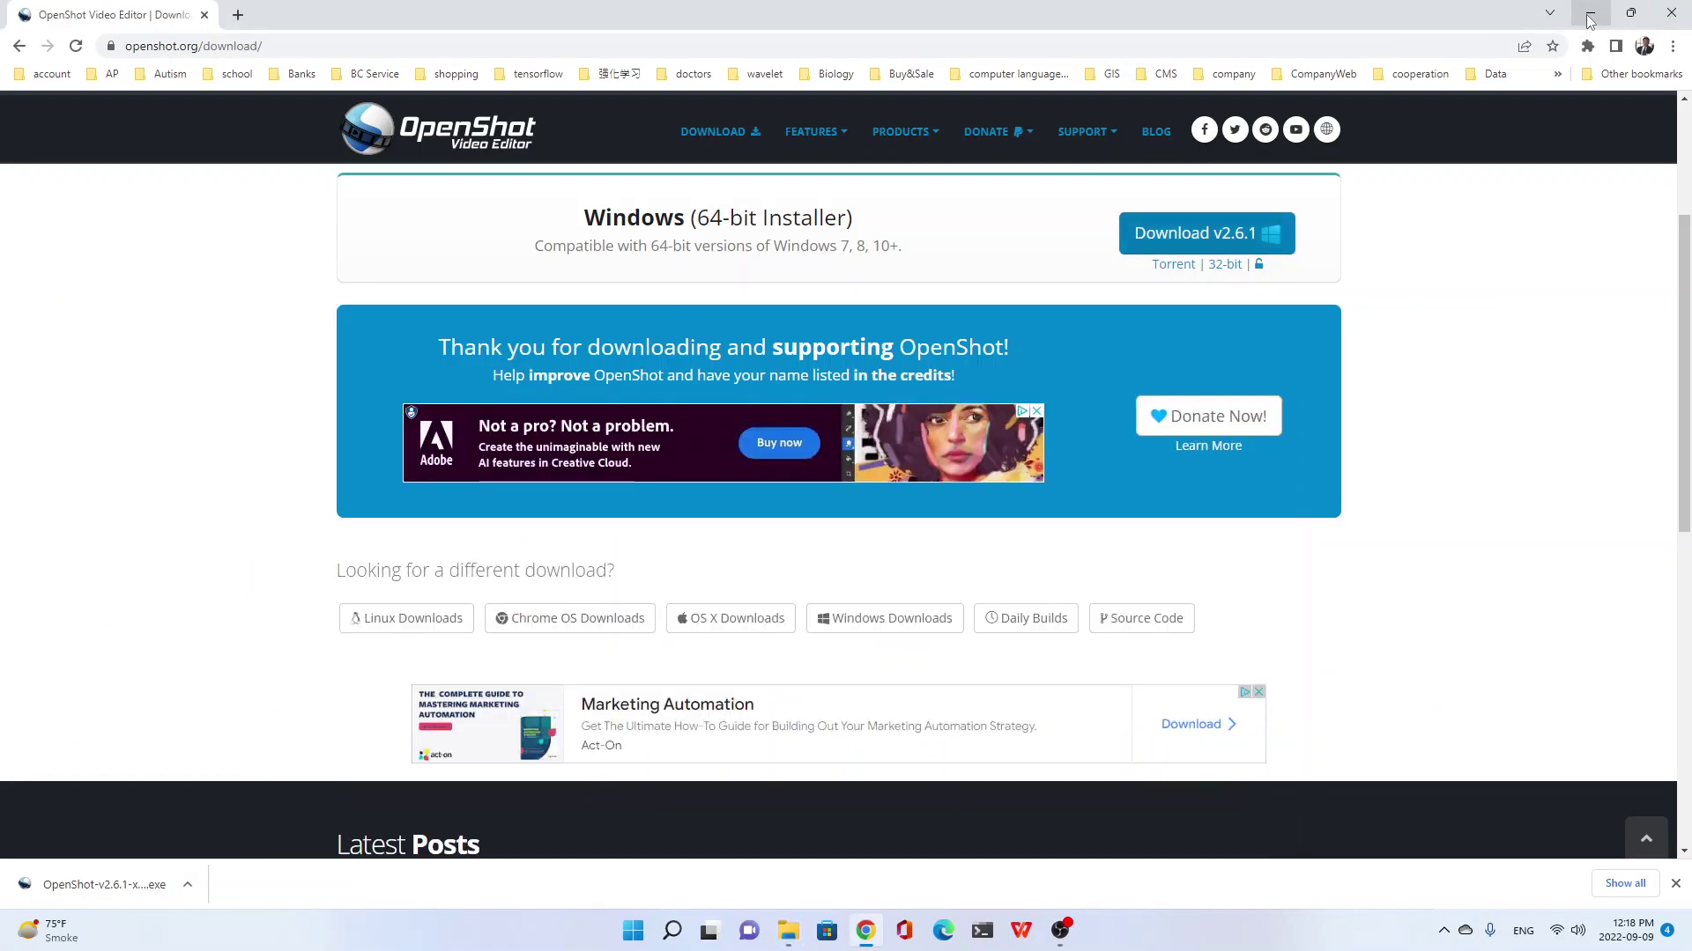
# Step: Minimize Chrome and launch OpenShot Video Editor from its desktop shortcut
pyautogui.click(1591, 13)
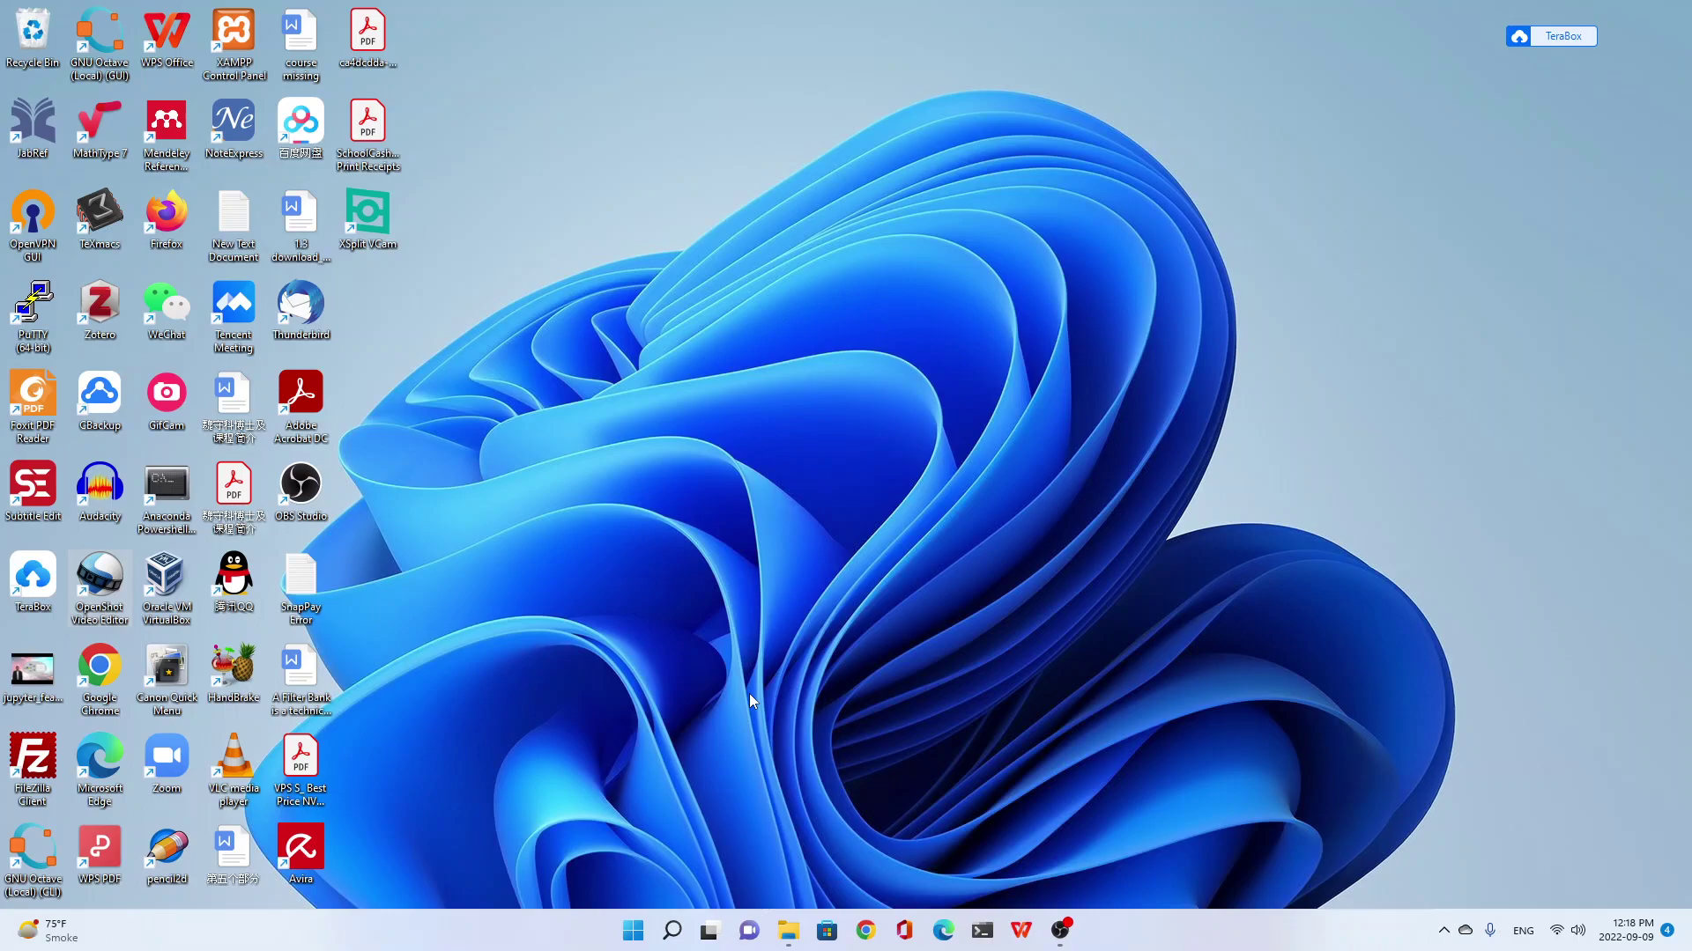
pyautogui.doubleClick(98, 573)
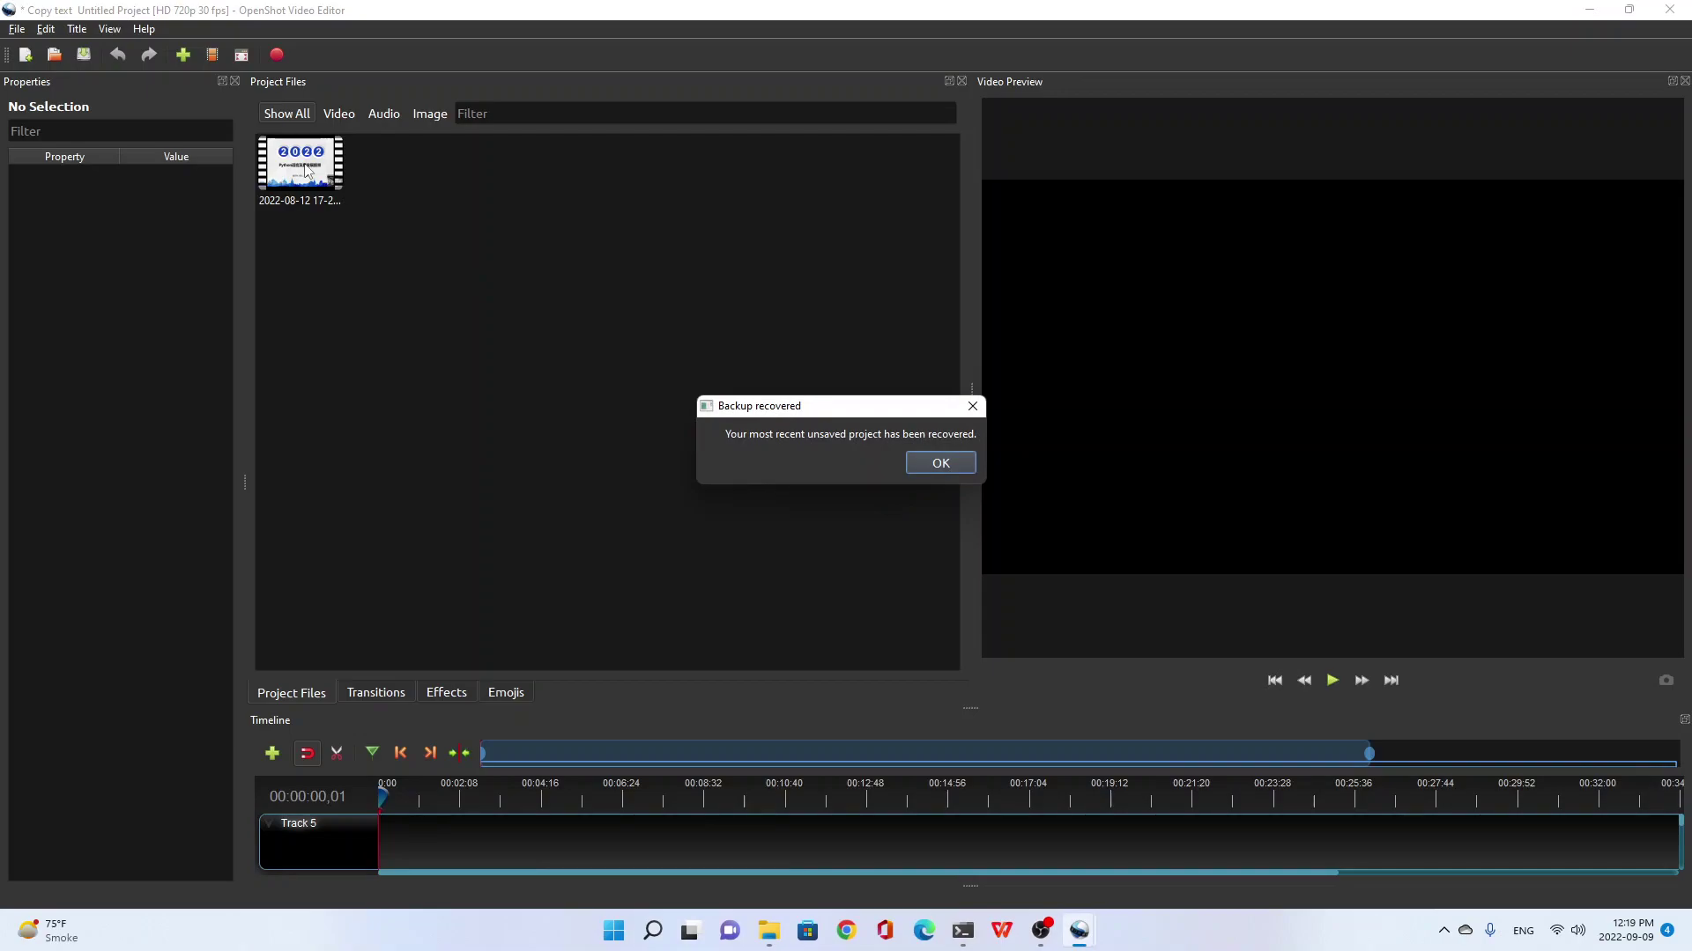
# Step: Accept the backup notice, remove the old 2022-08-12 clip, and restore the window toward the top-left
pyautogui.click(920, 465)
pyautogui.rightClick(314, 183)
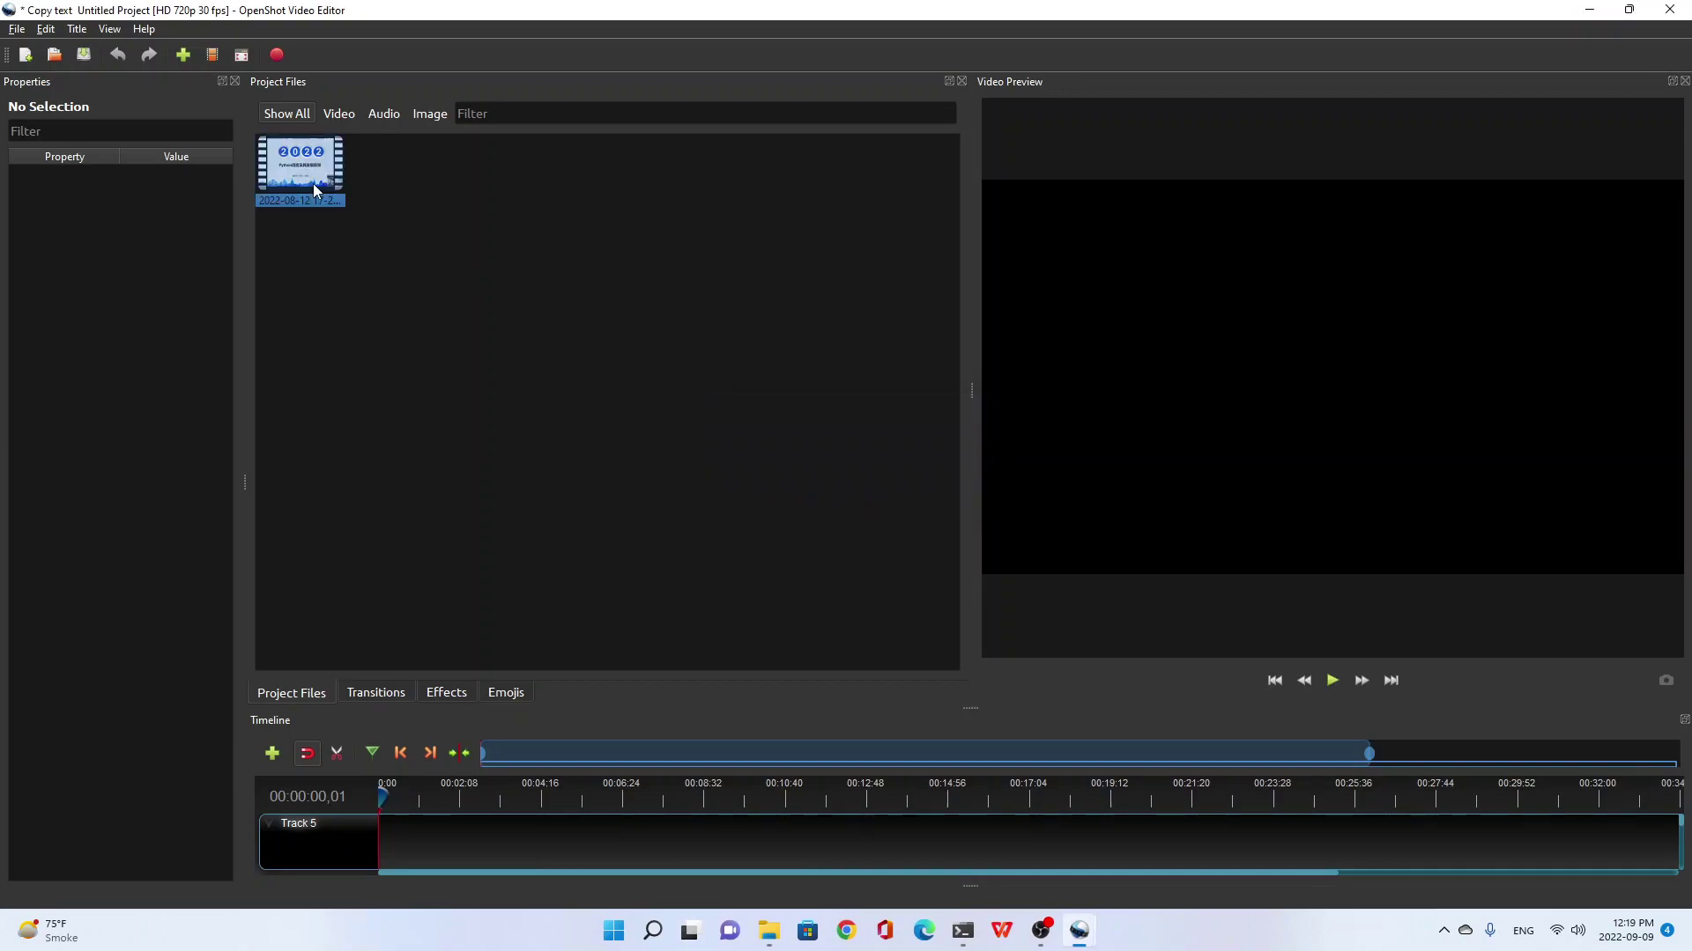
pyautogui.click(384, 322)
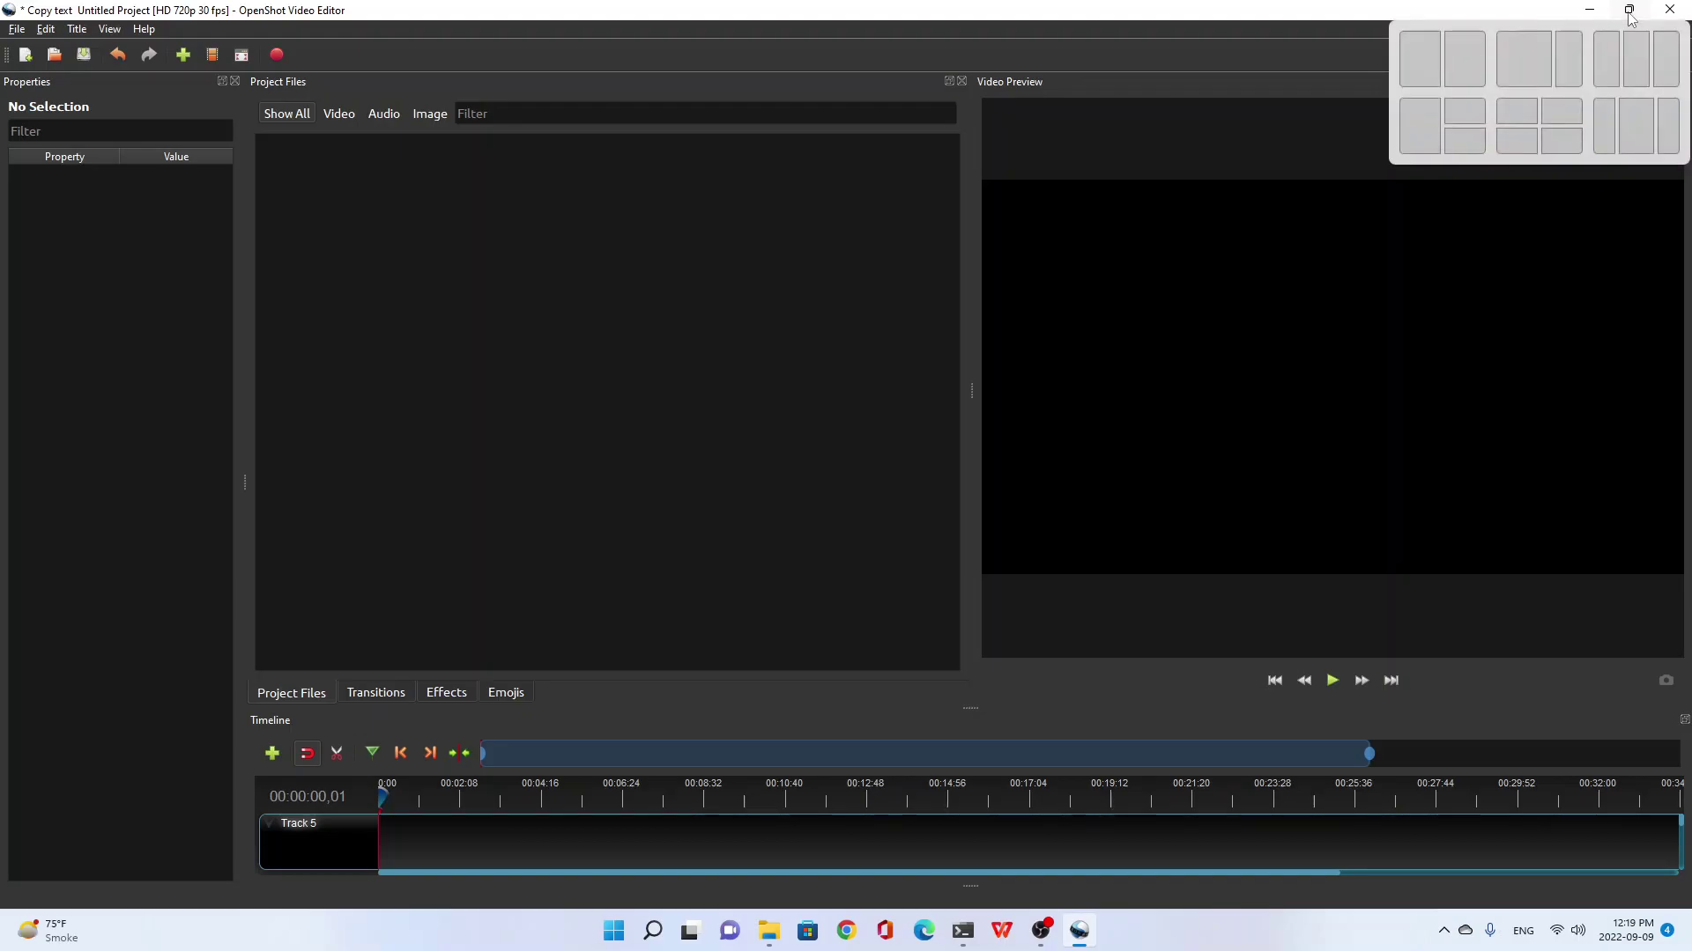
pyautogui.click(1630, 12)
pyautogui.moveTo(1109, 218); pyautogui.dragTo(944, 150)
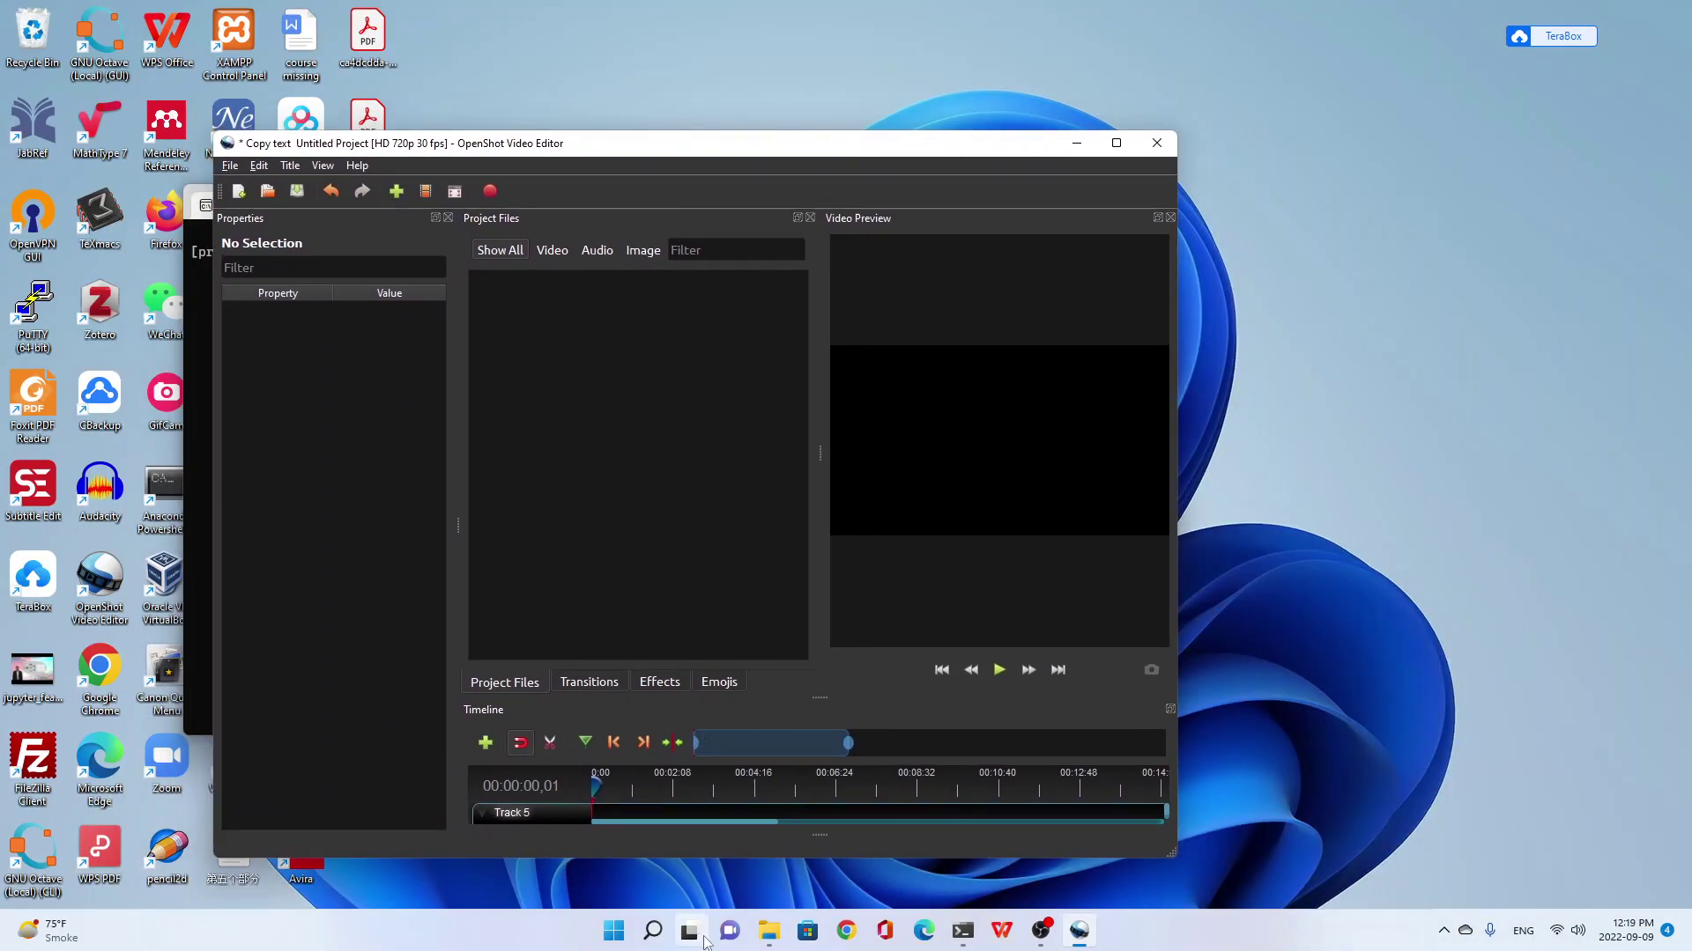
# Step: Place the python中文 folder window beside OpenShot and minimize the Downloads window
pyautogui.click(769, 932)
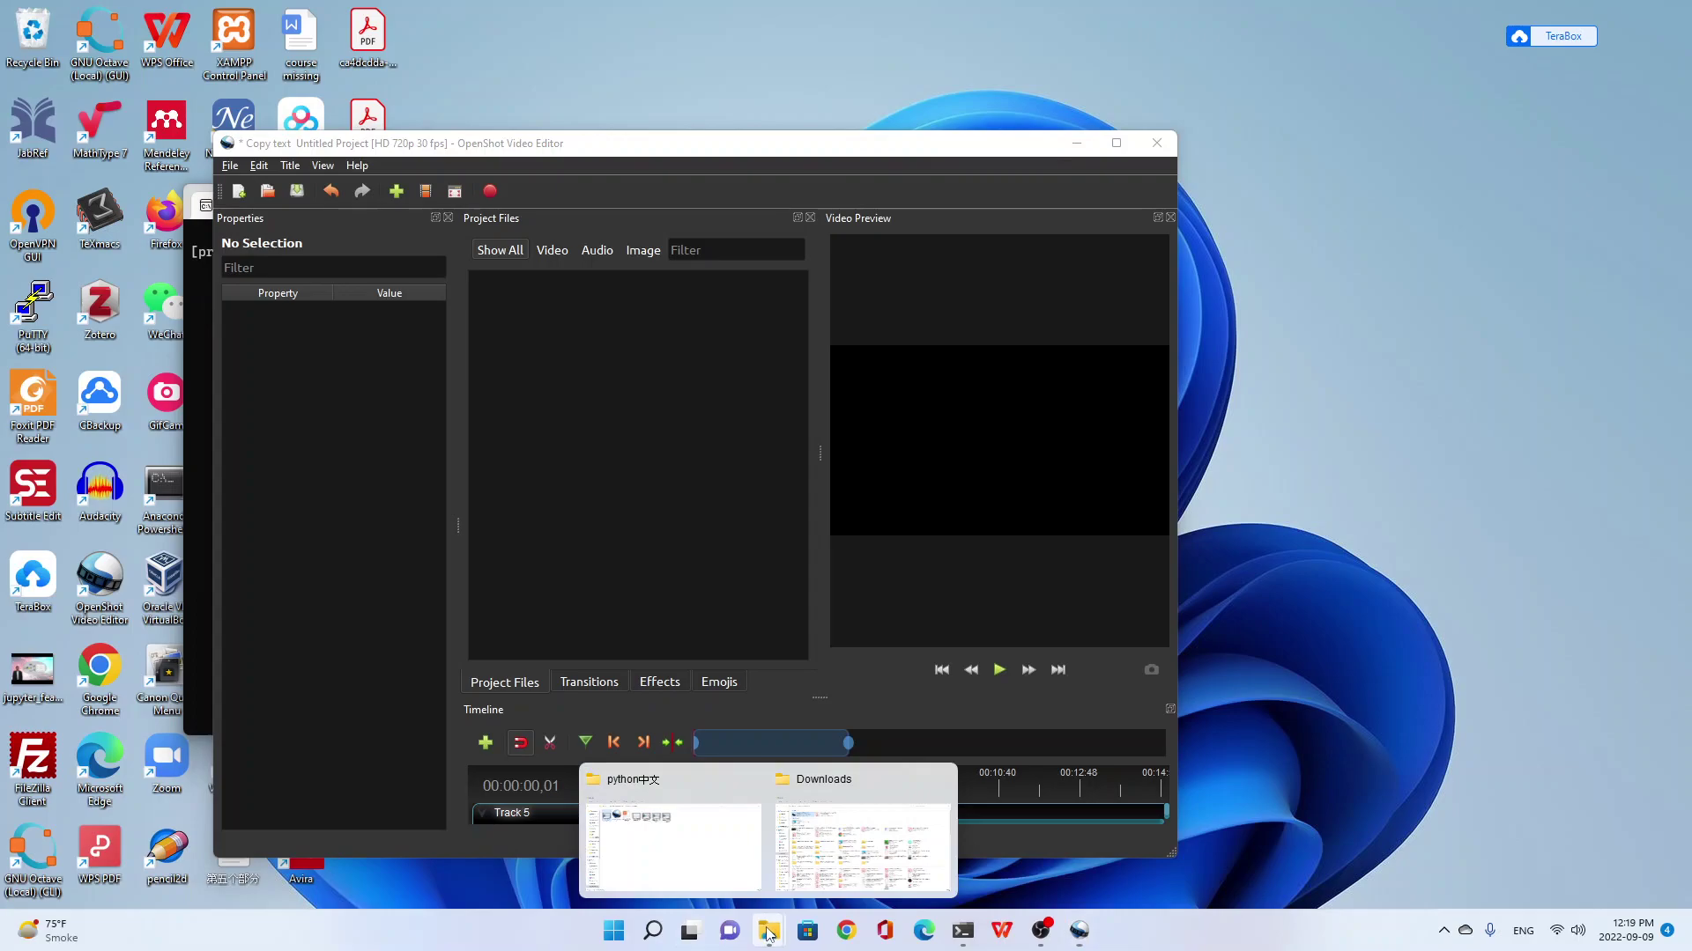
pyautogui.click(801, 872)
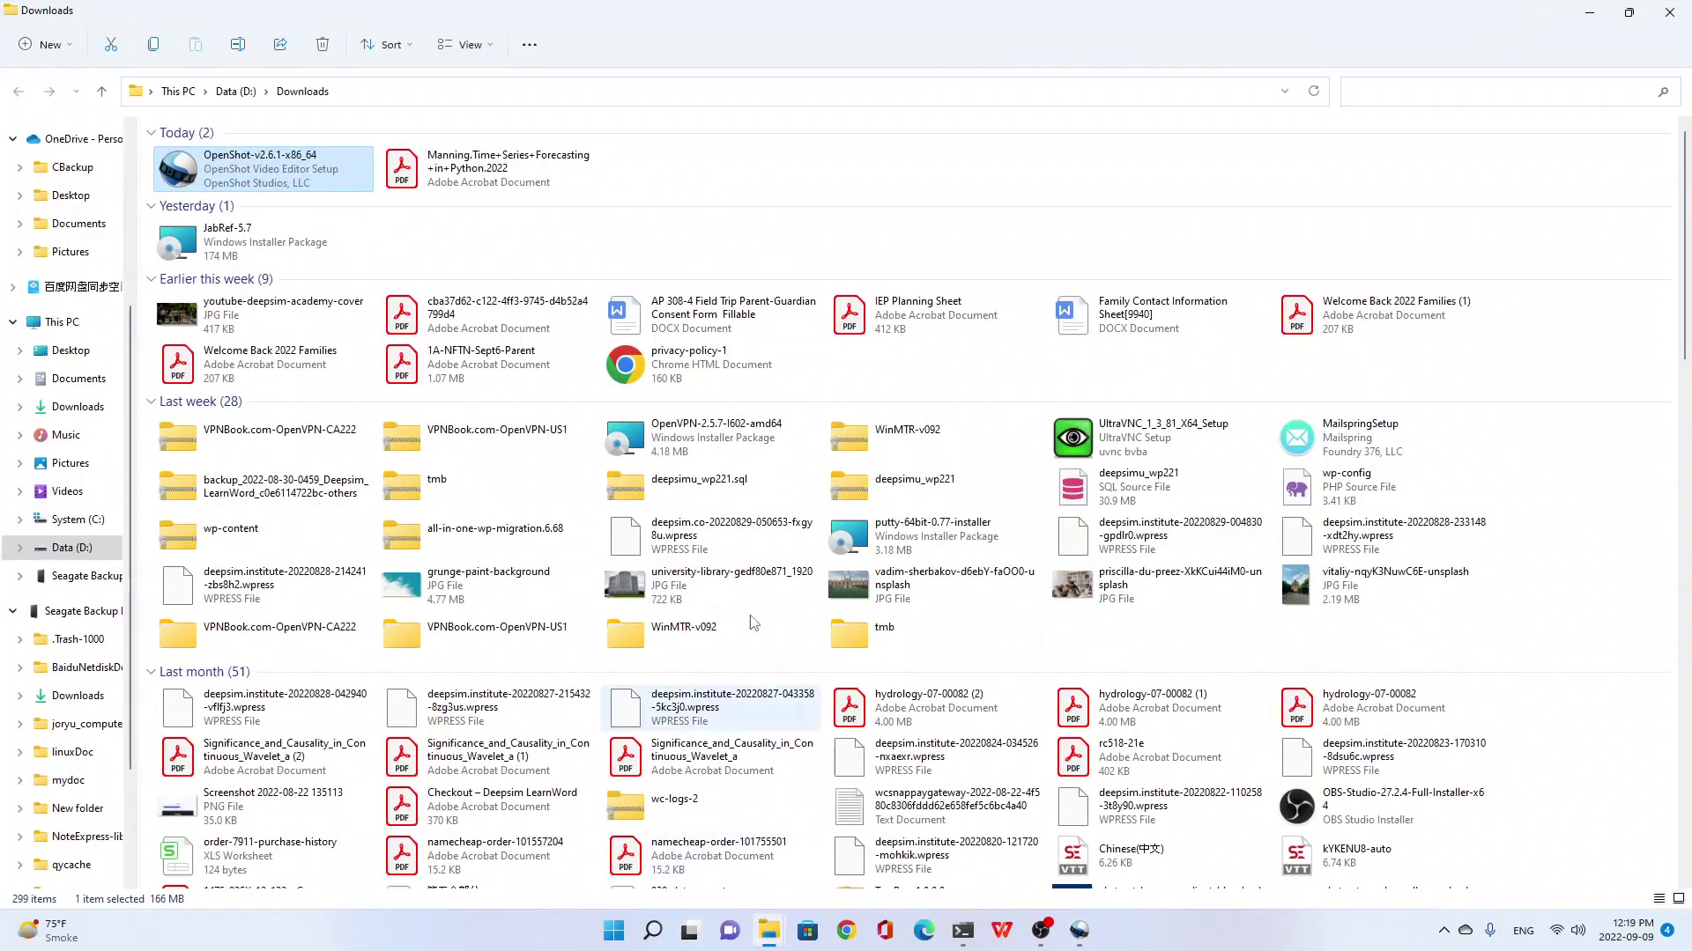
pyautogui.click(1623, 17)
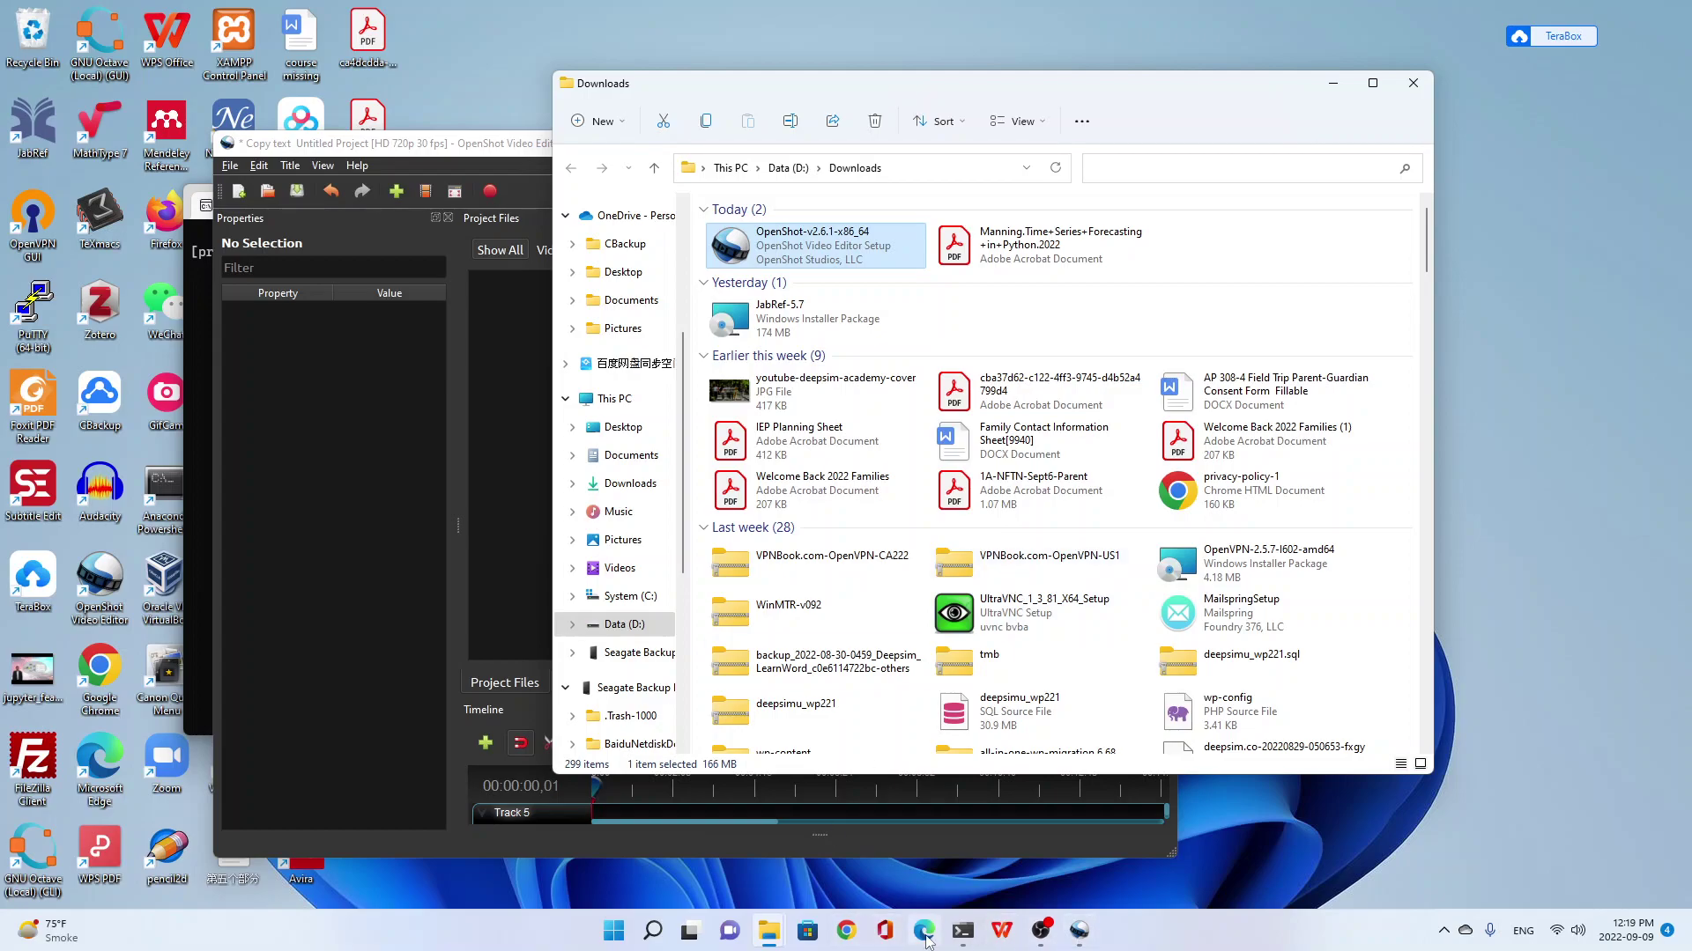
pyautogui.click(765, 934)
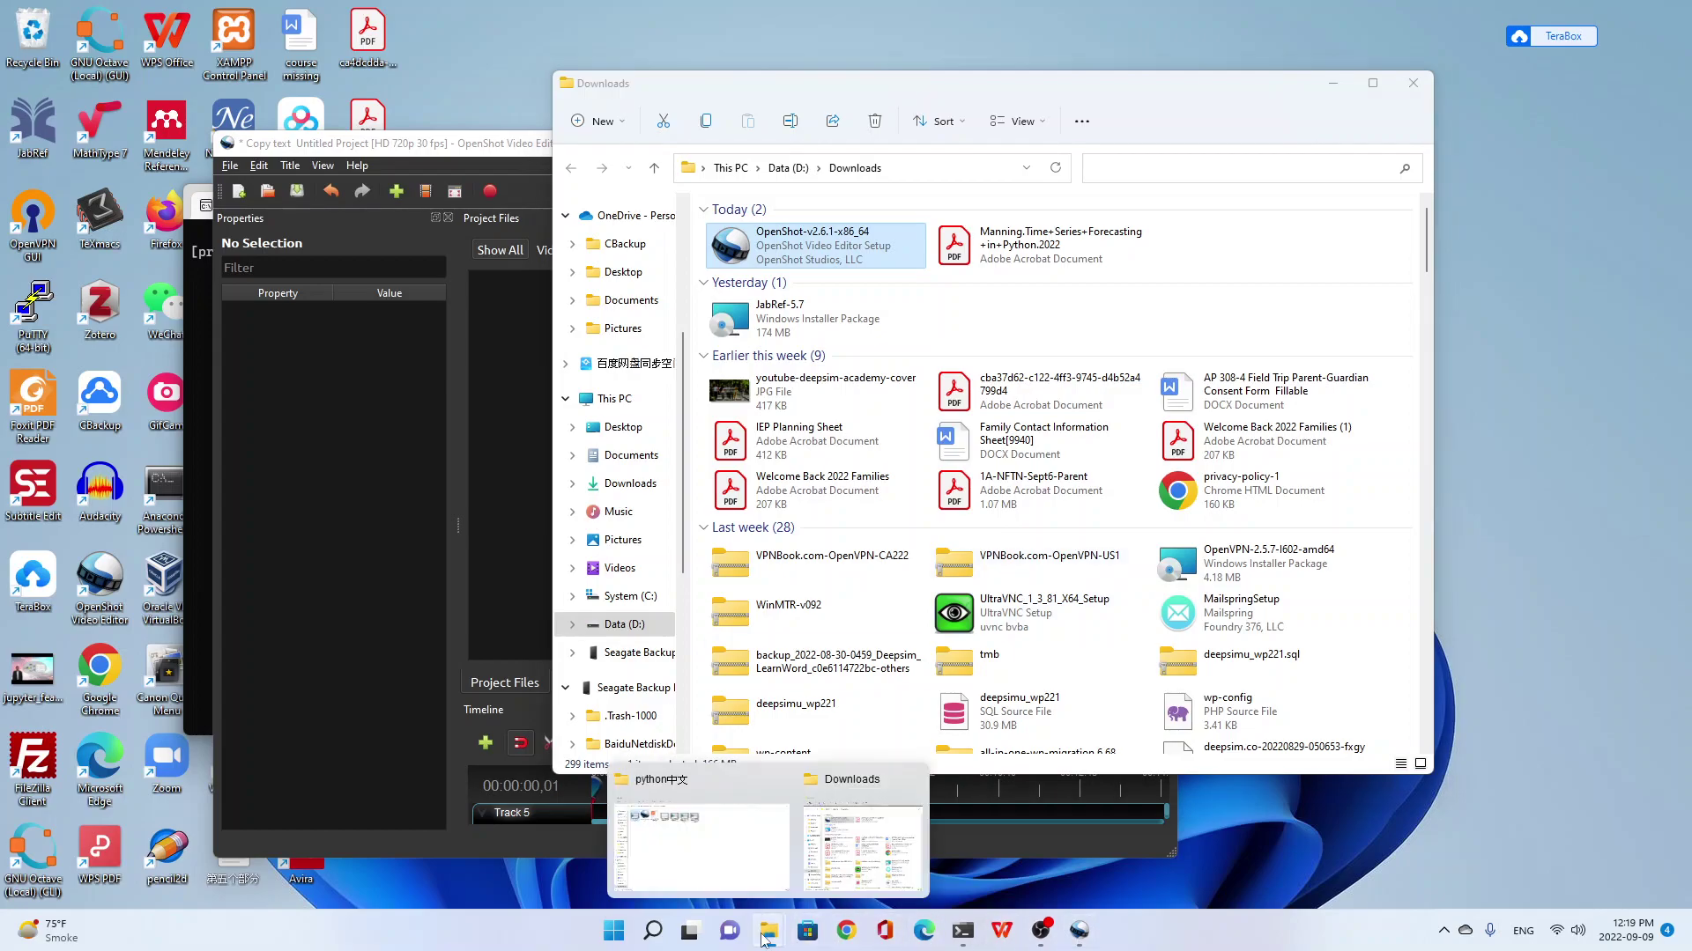
pyautogui.click(777, 877)
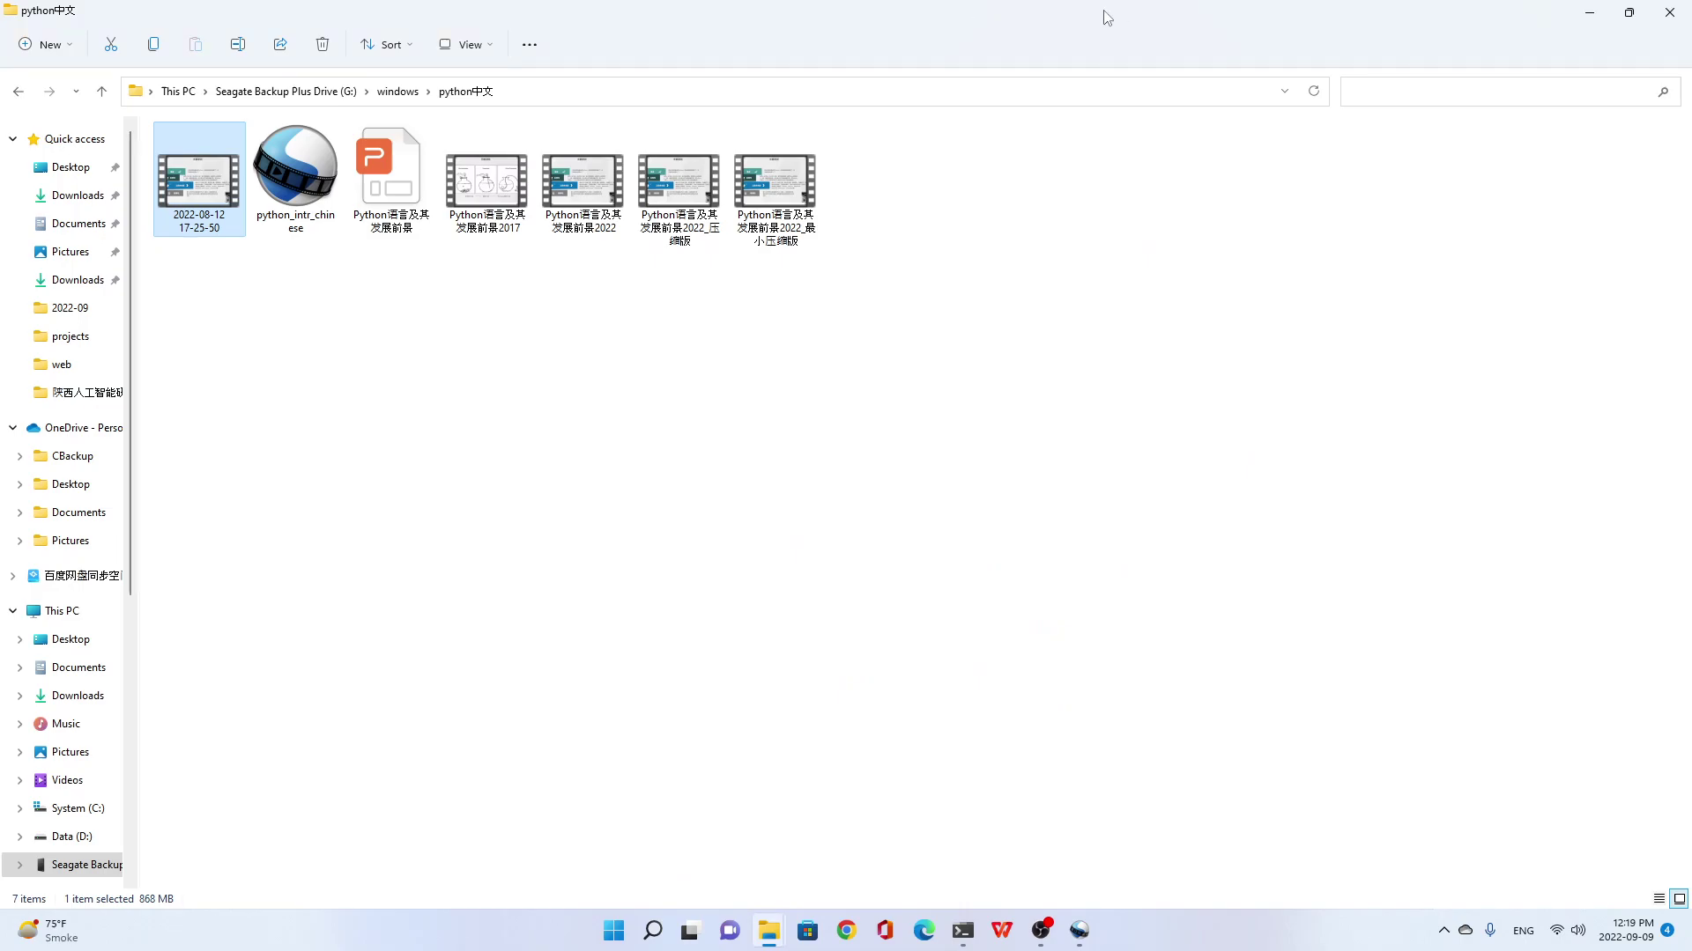
pyautogui.moveTo(1102, 18); pyautogui.dragTo(1348, 328)
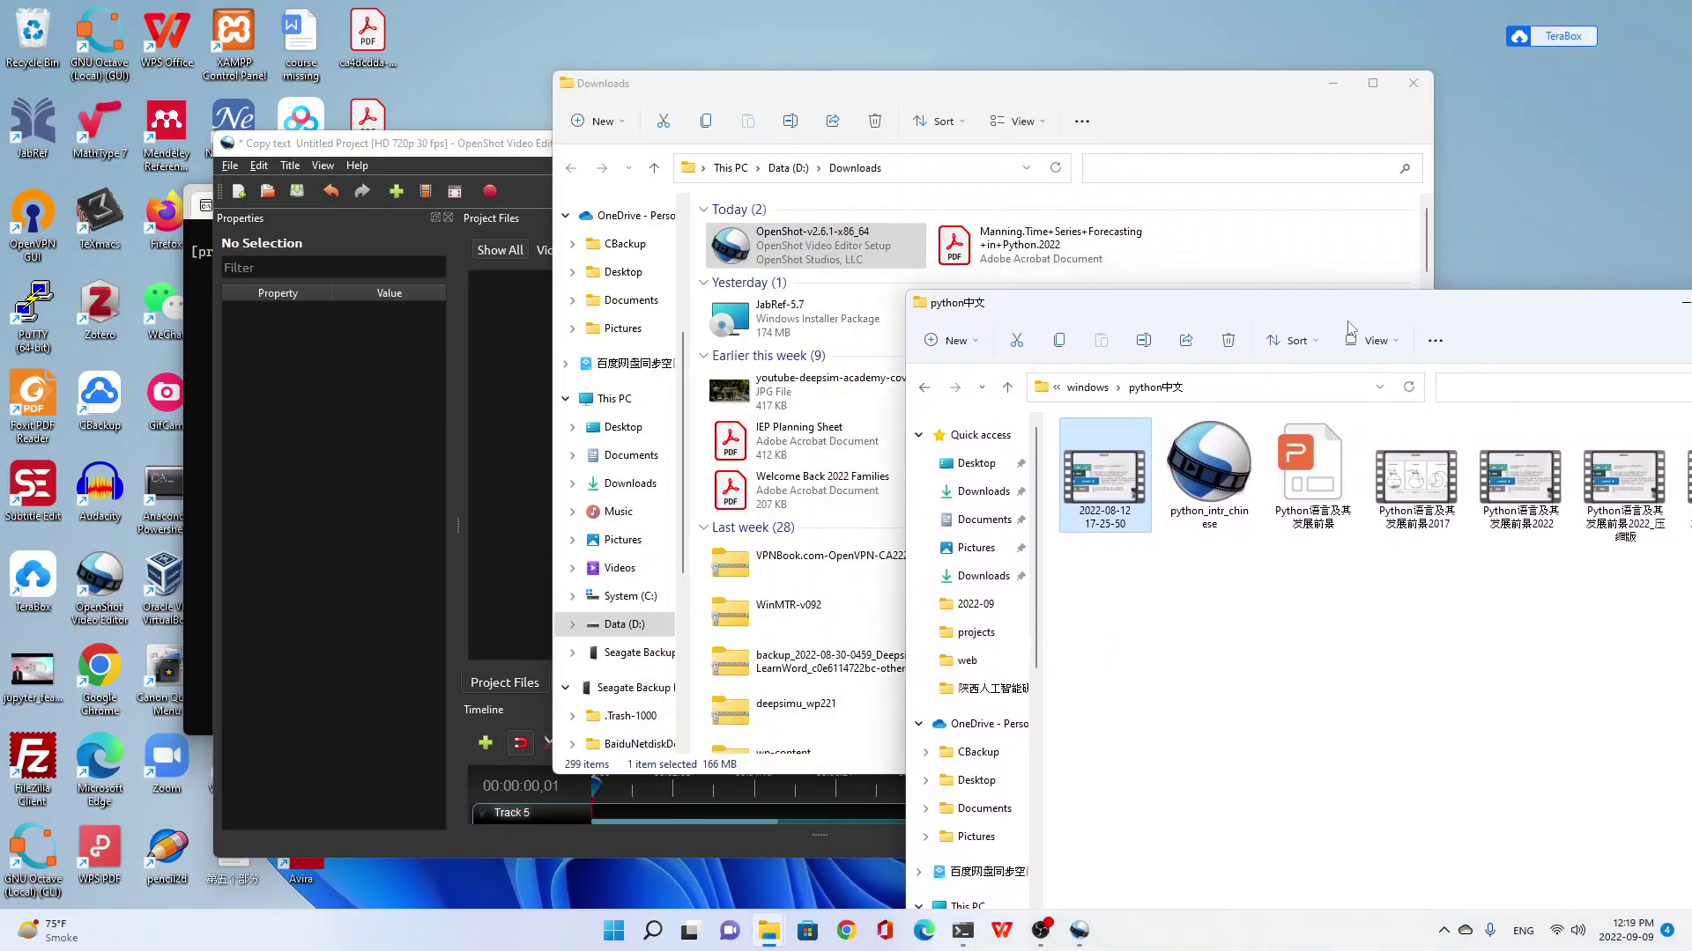
pyautogui.click(1333, 83)
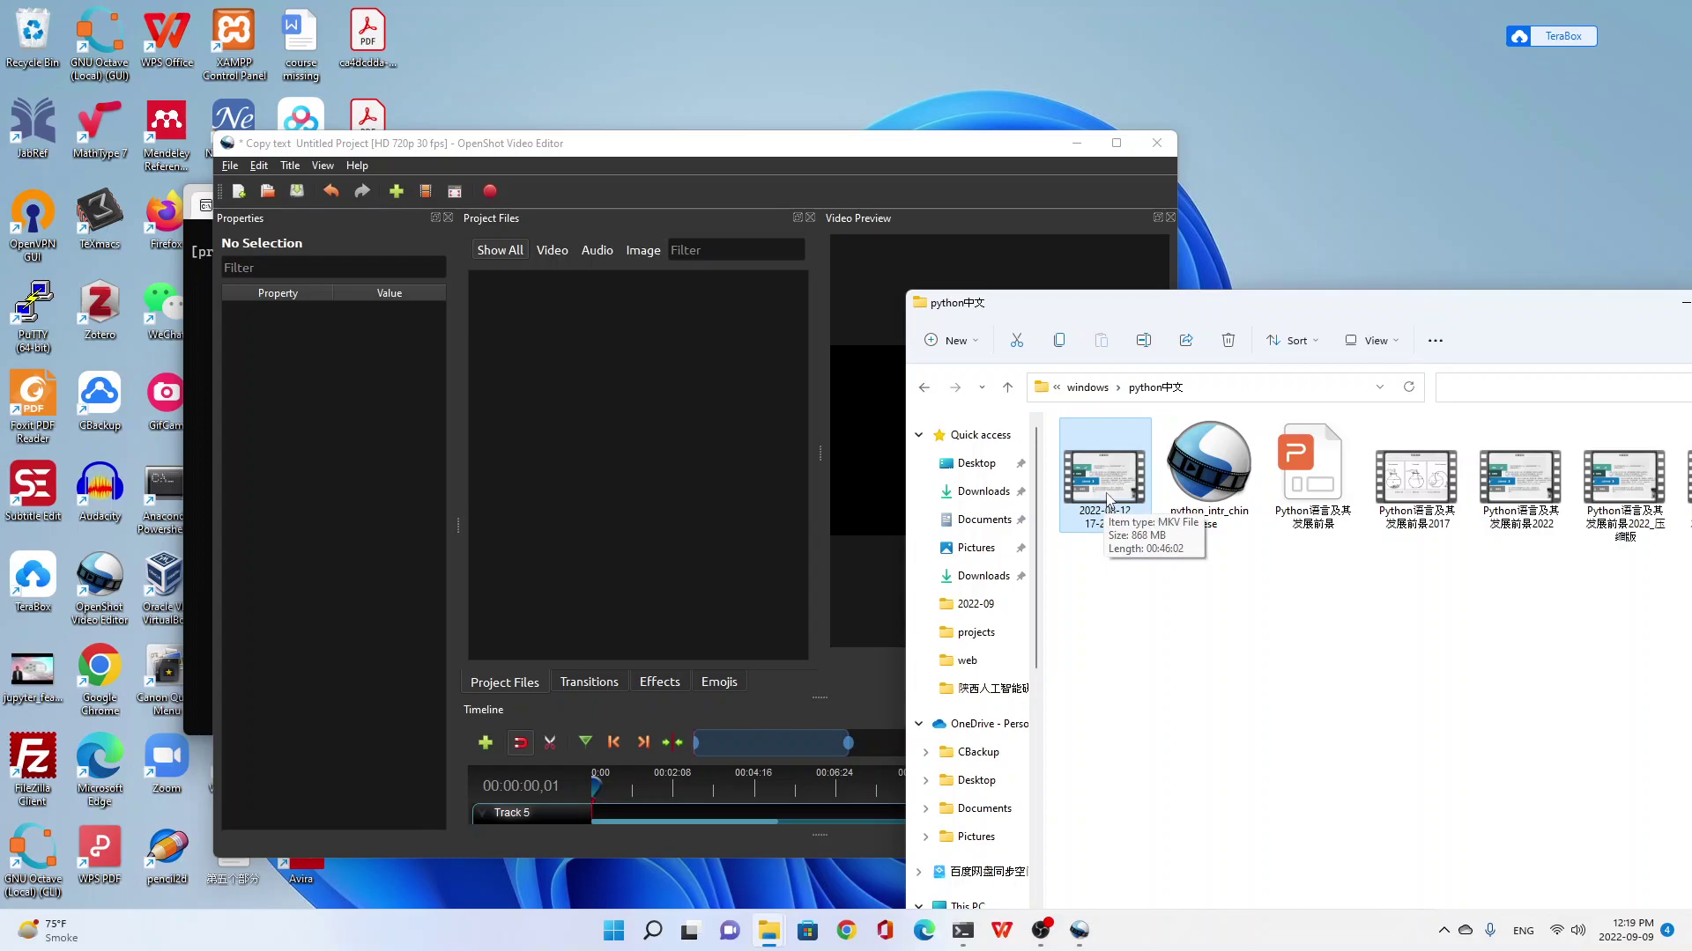
pyautogui.moveTo(1107, 498); pyautogui.dragTo(560, 414)
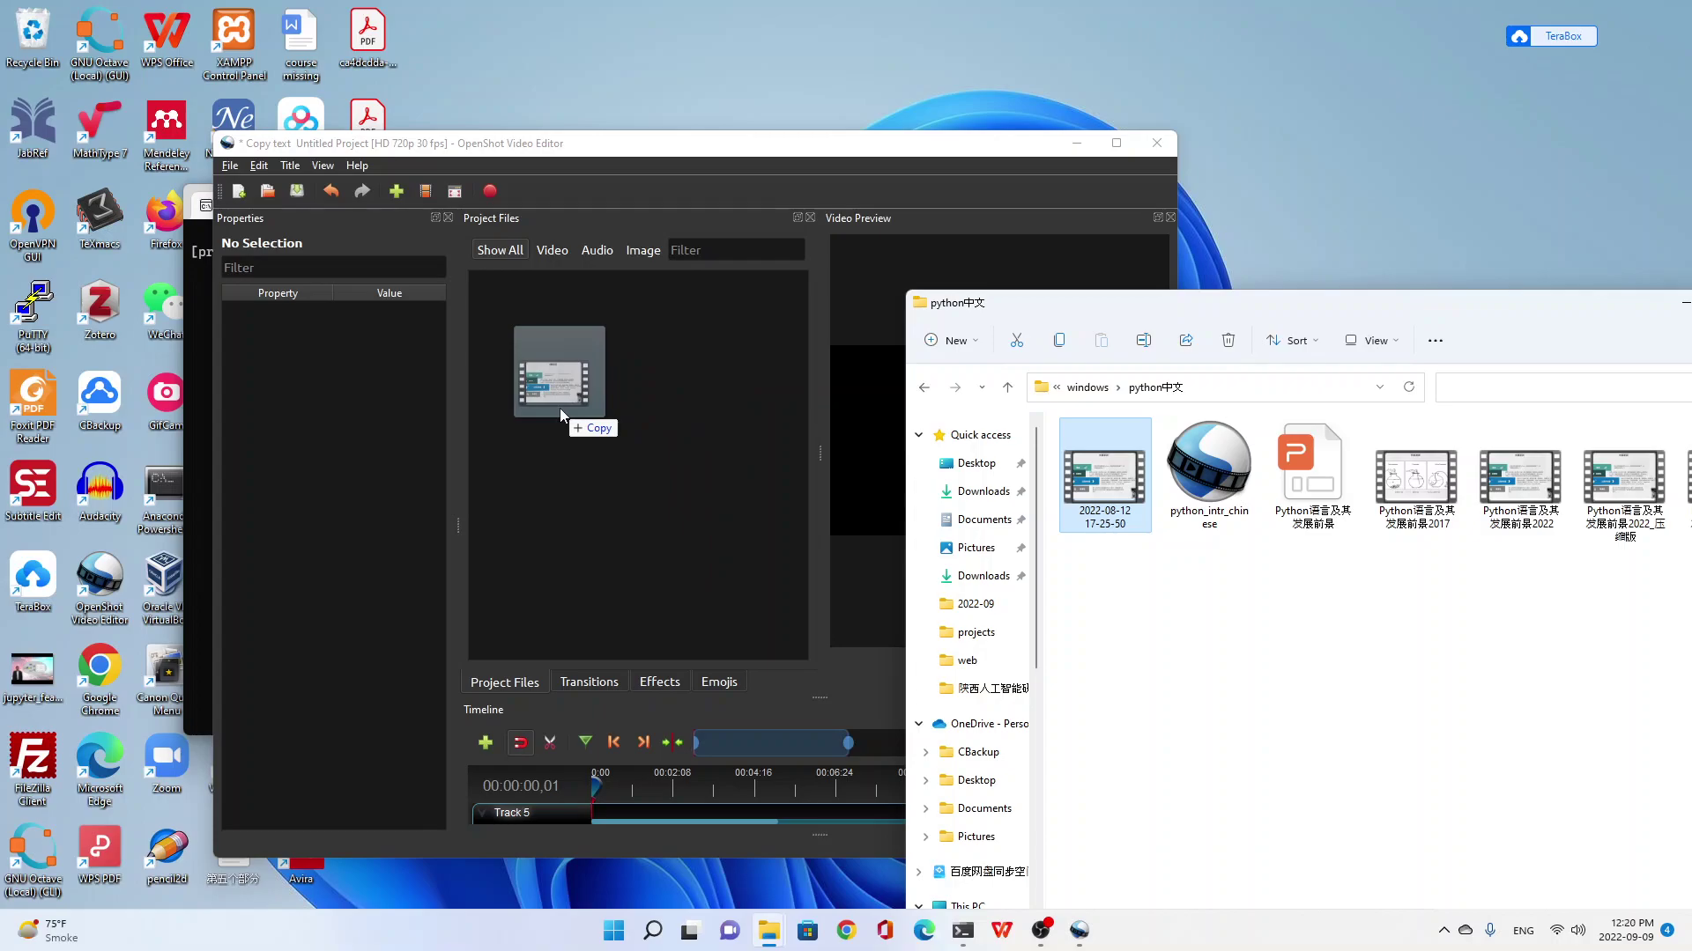
pyautogui.moveTo(561, 414); pyautogui.dragTo(558, 411)
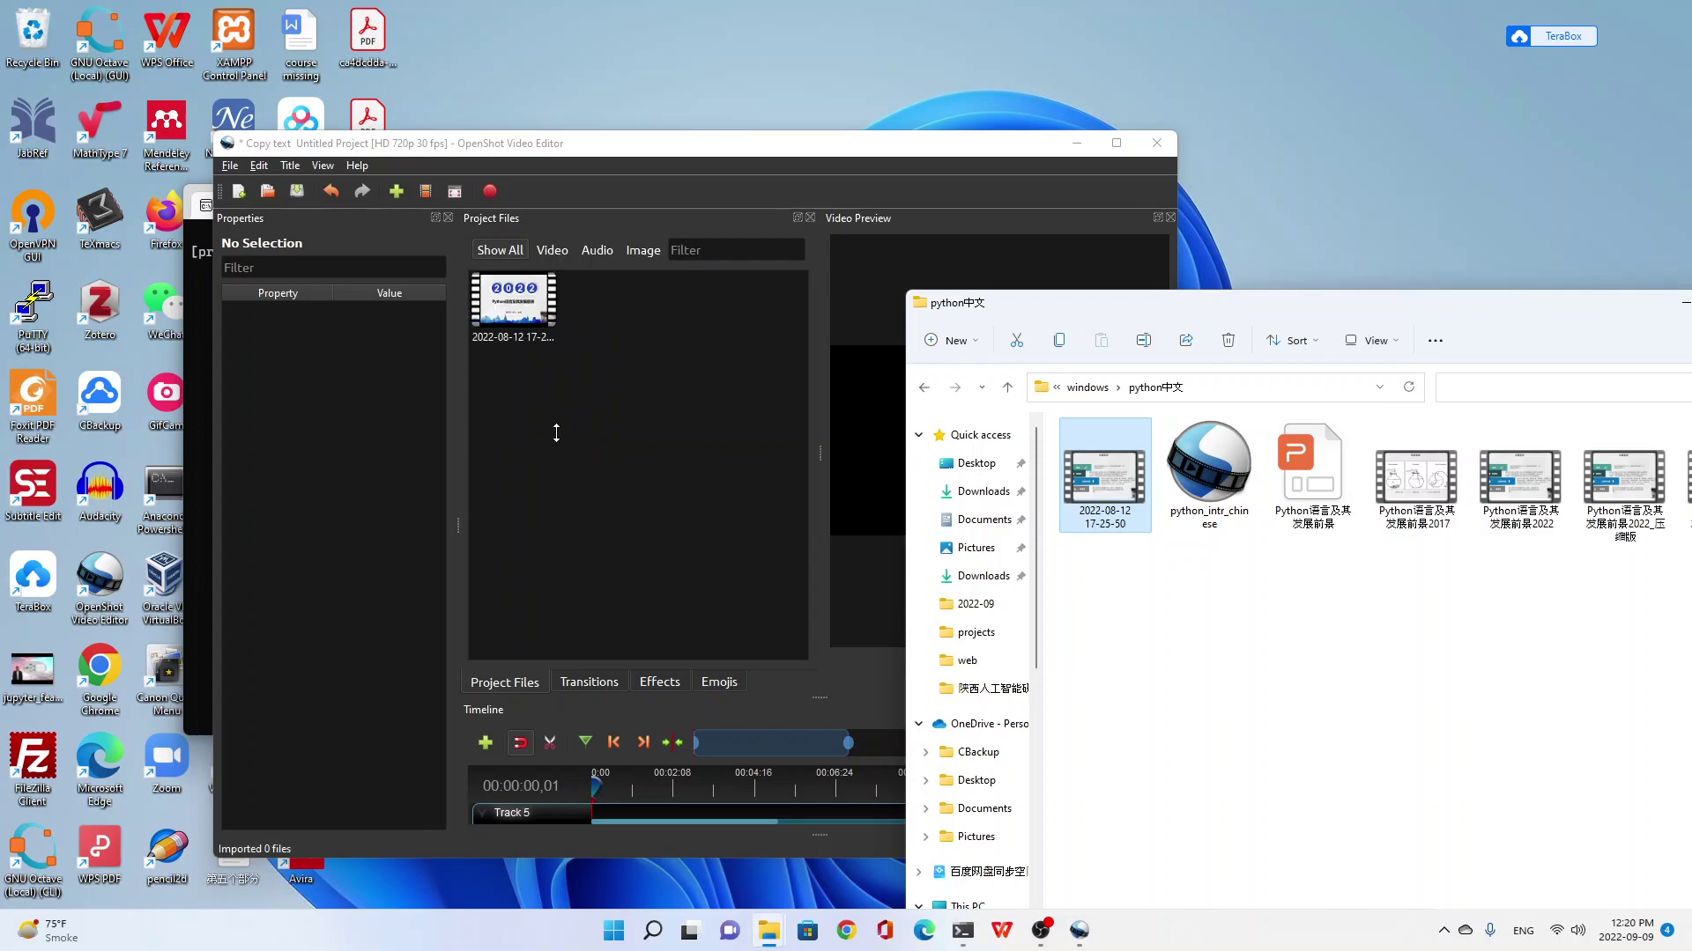
pyautogui.click(229, 166)
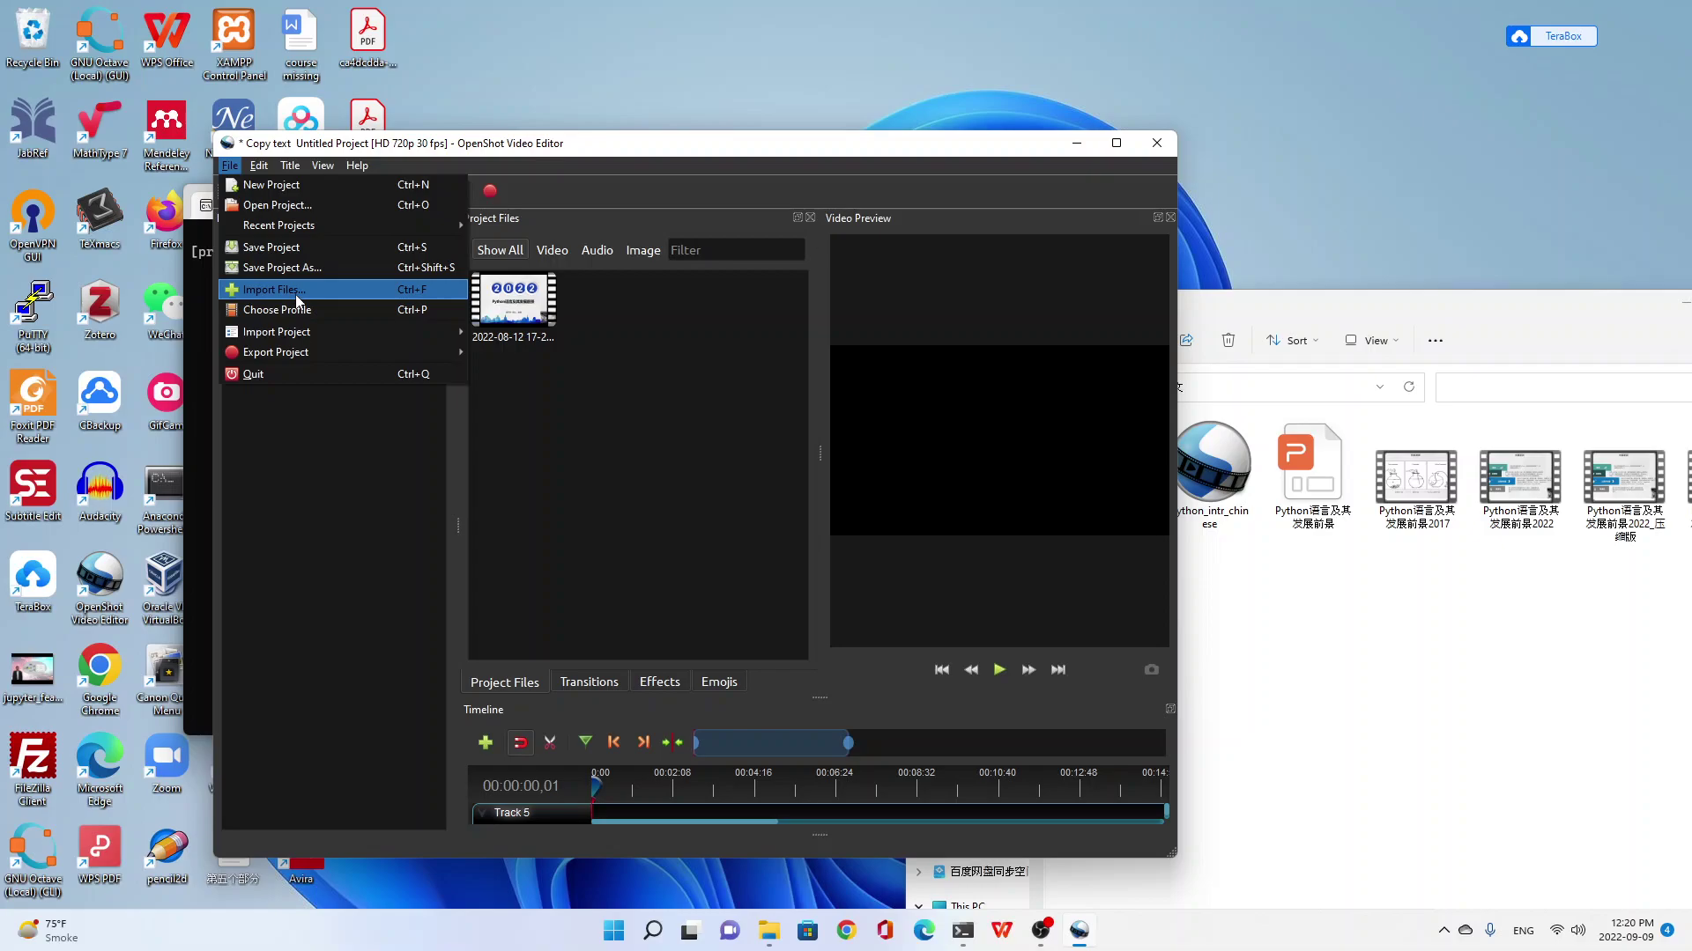
pyautogui.click(1225, 649)
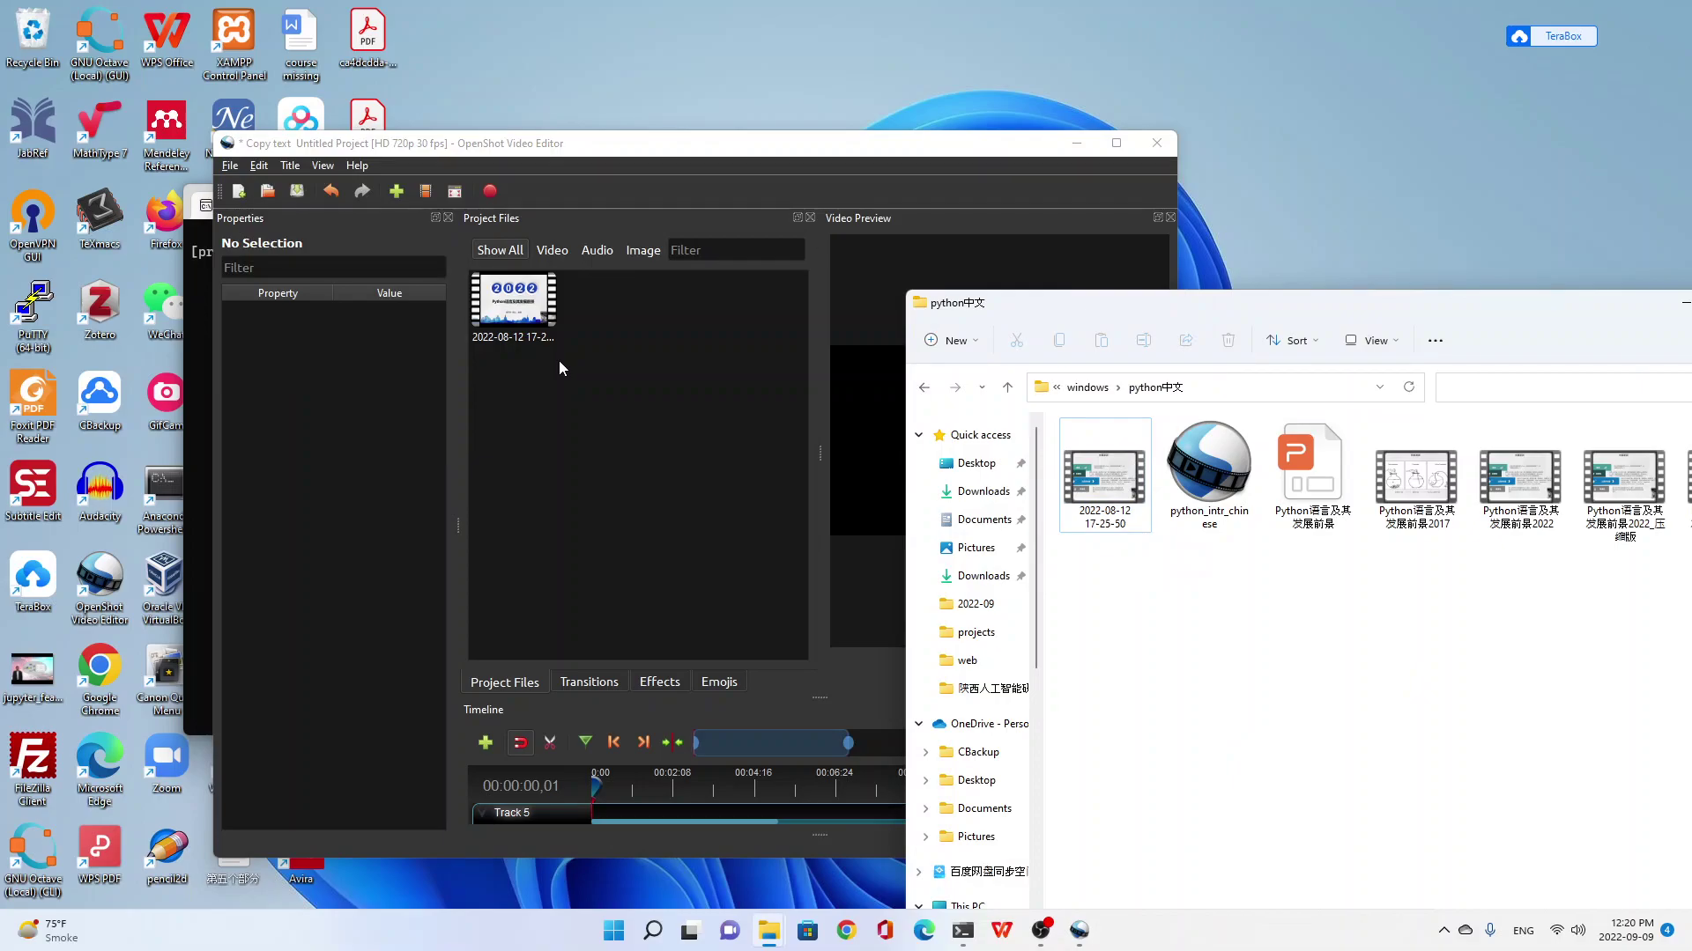
# Step: Maximize OpenShot and raise the timeline splitter so Track 1 through Track 5 show
pyautogui.click(1117, 143)
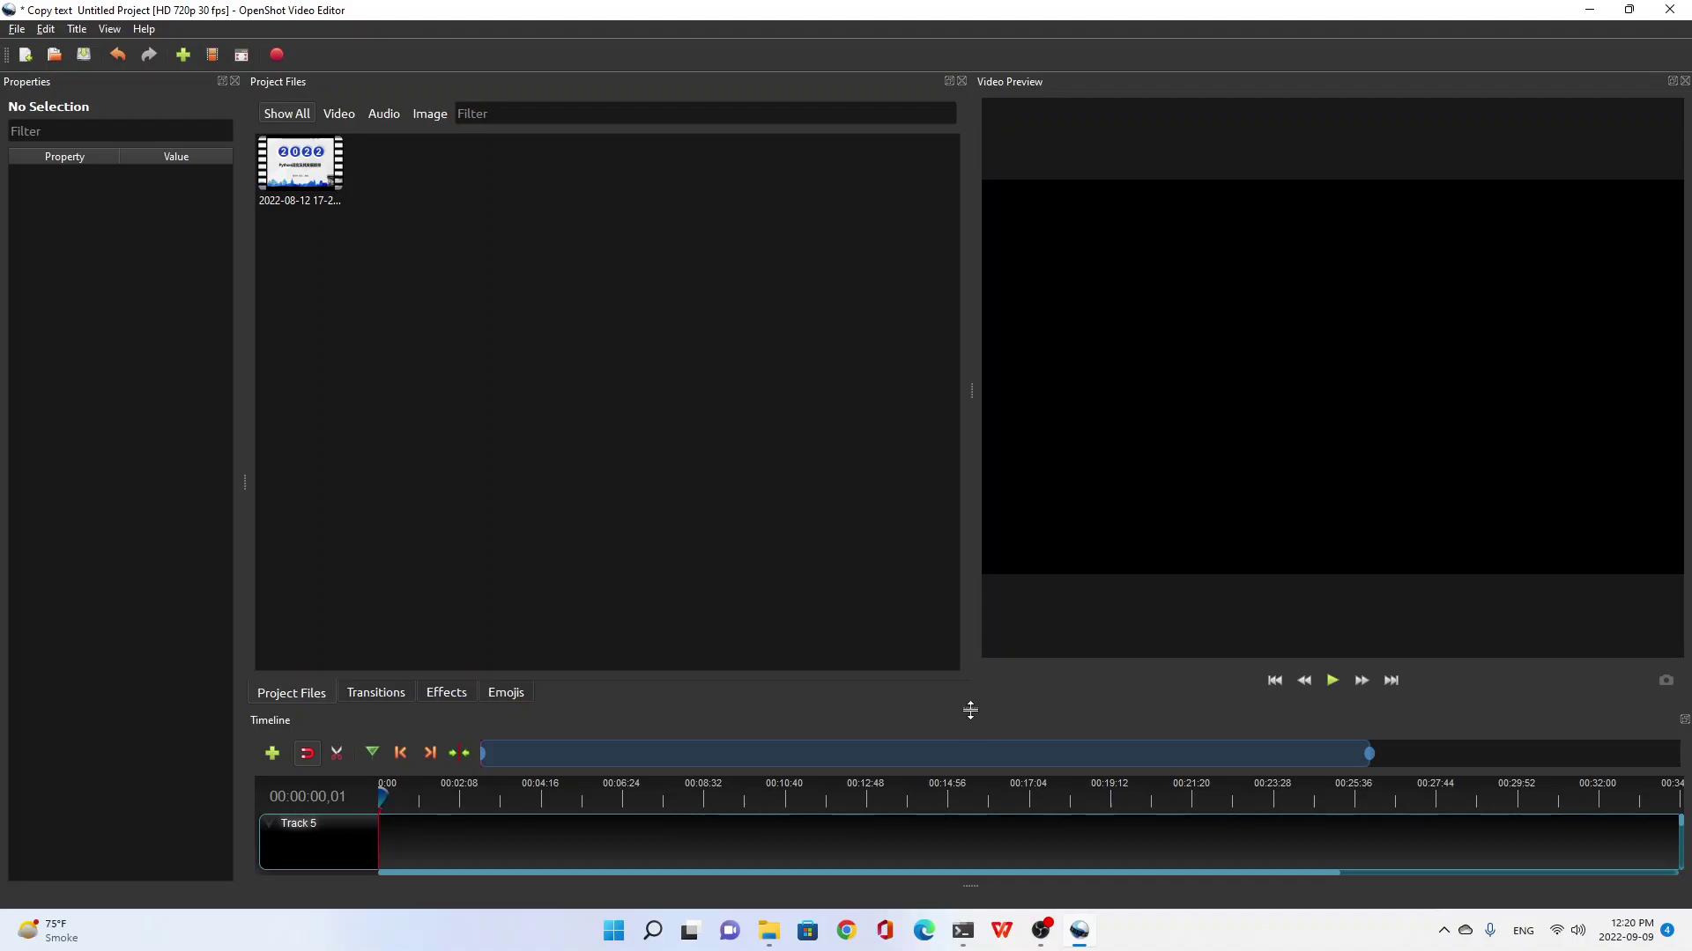
pyautogui.moveTo(970, 710); pyautogui.dragTo(970, 433)
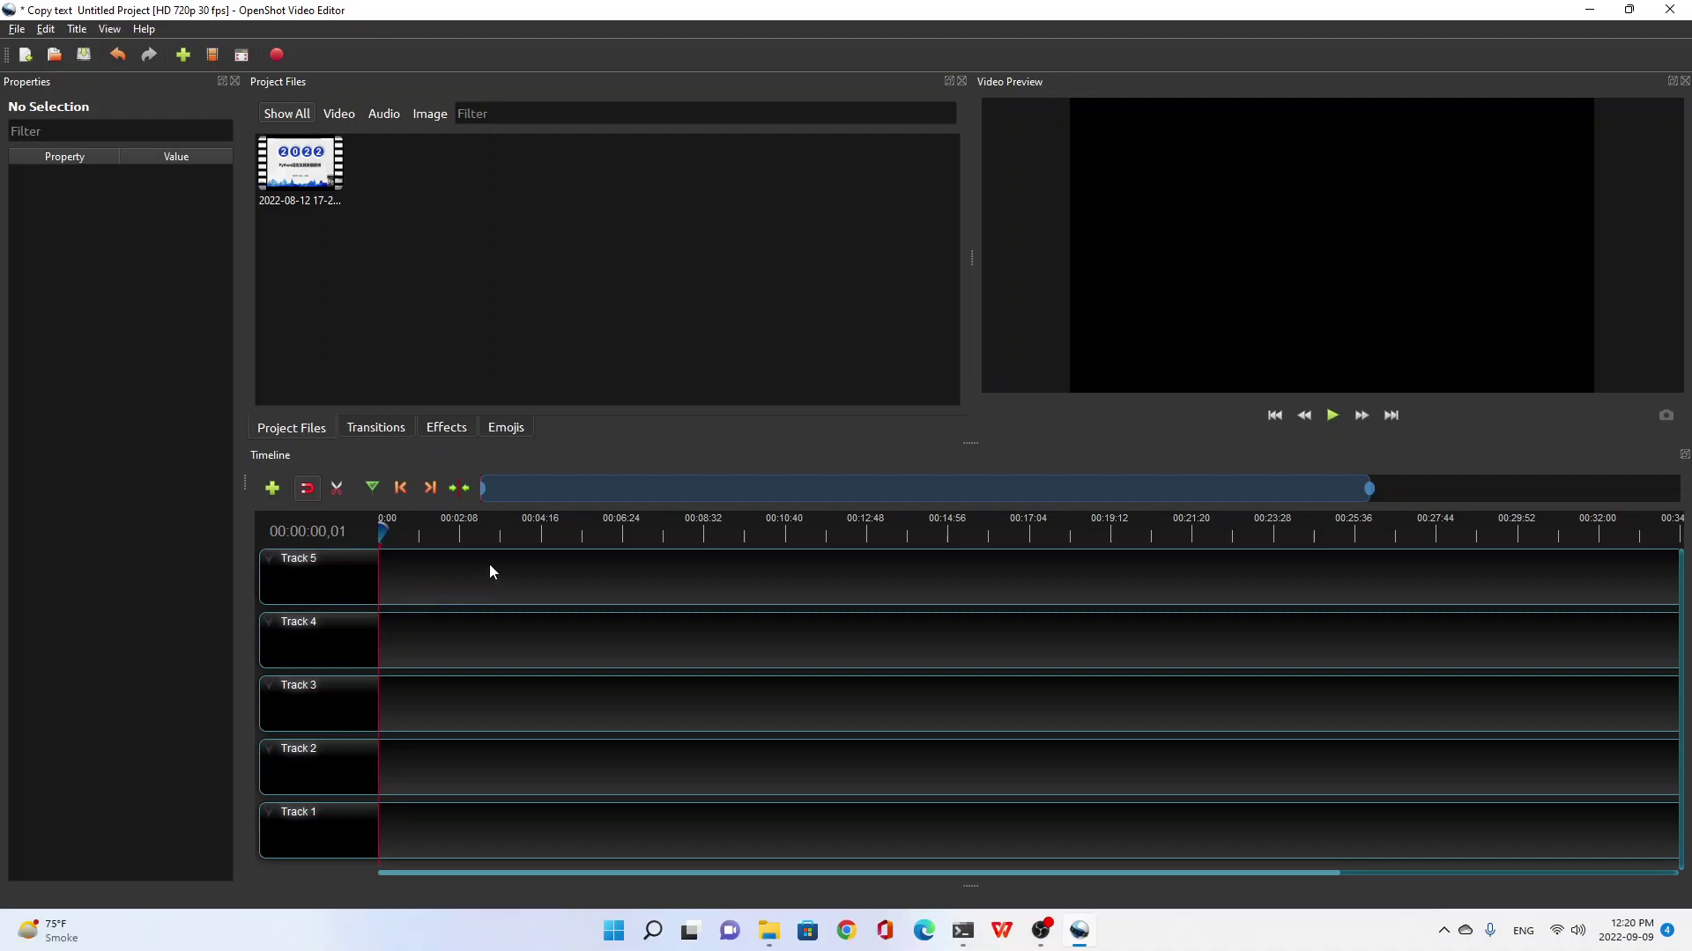
pyautogui.rightClick(341, 586)
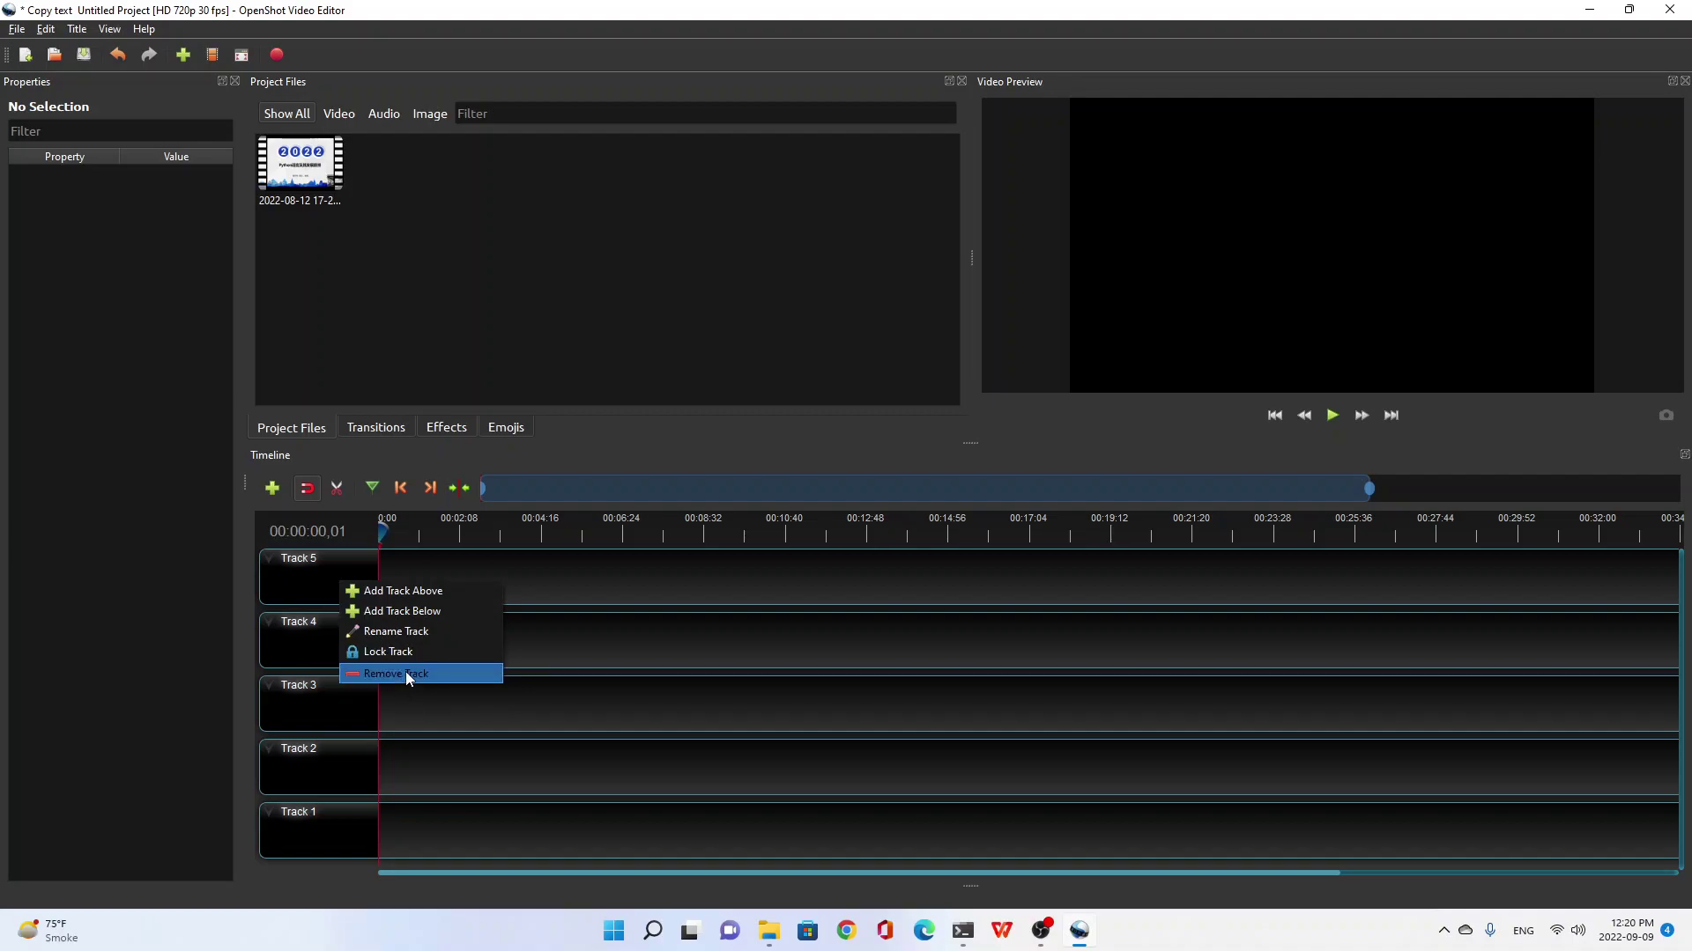
pyautogui.click(810, 652)
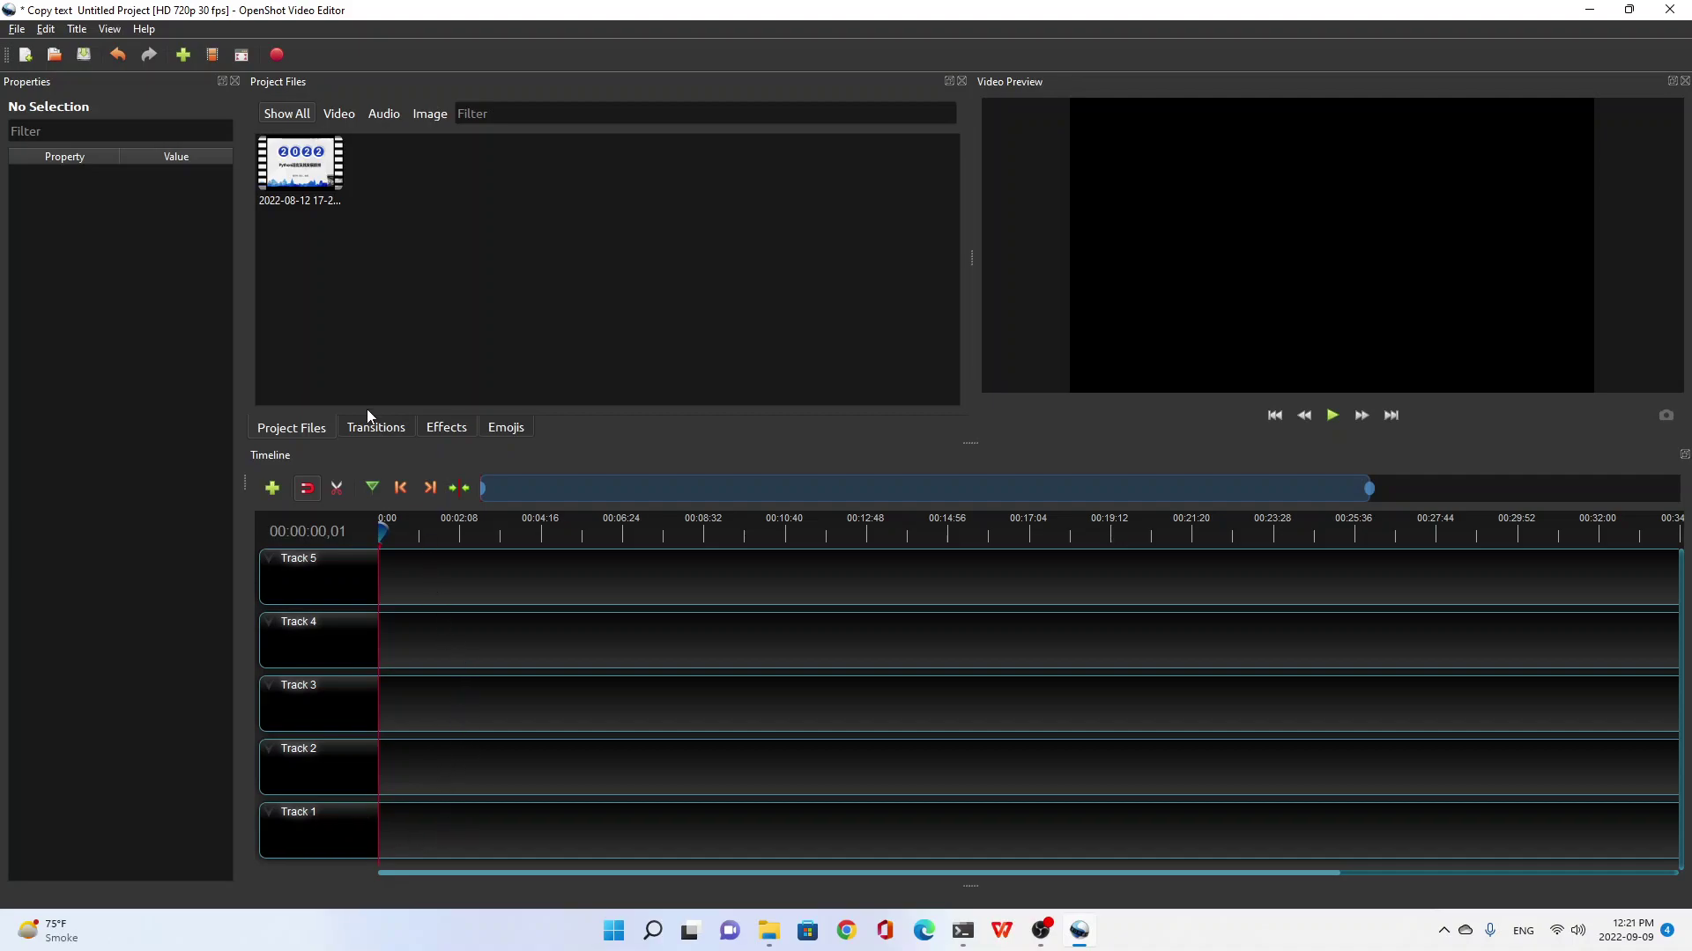
pyautogui.click(300, 166)
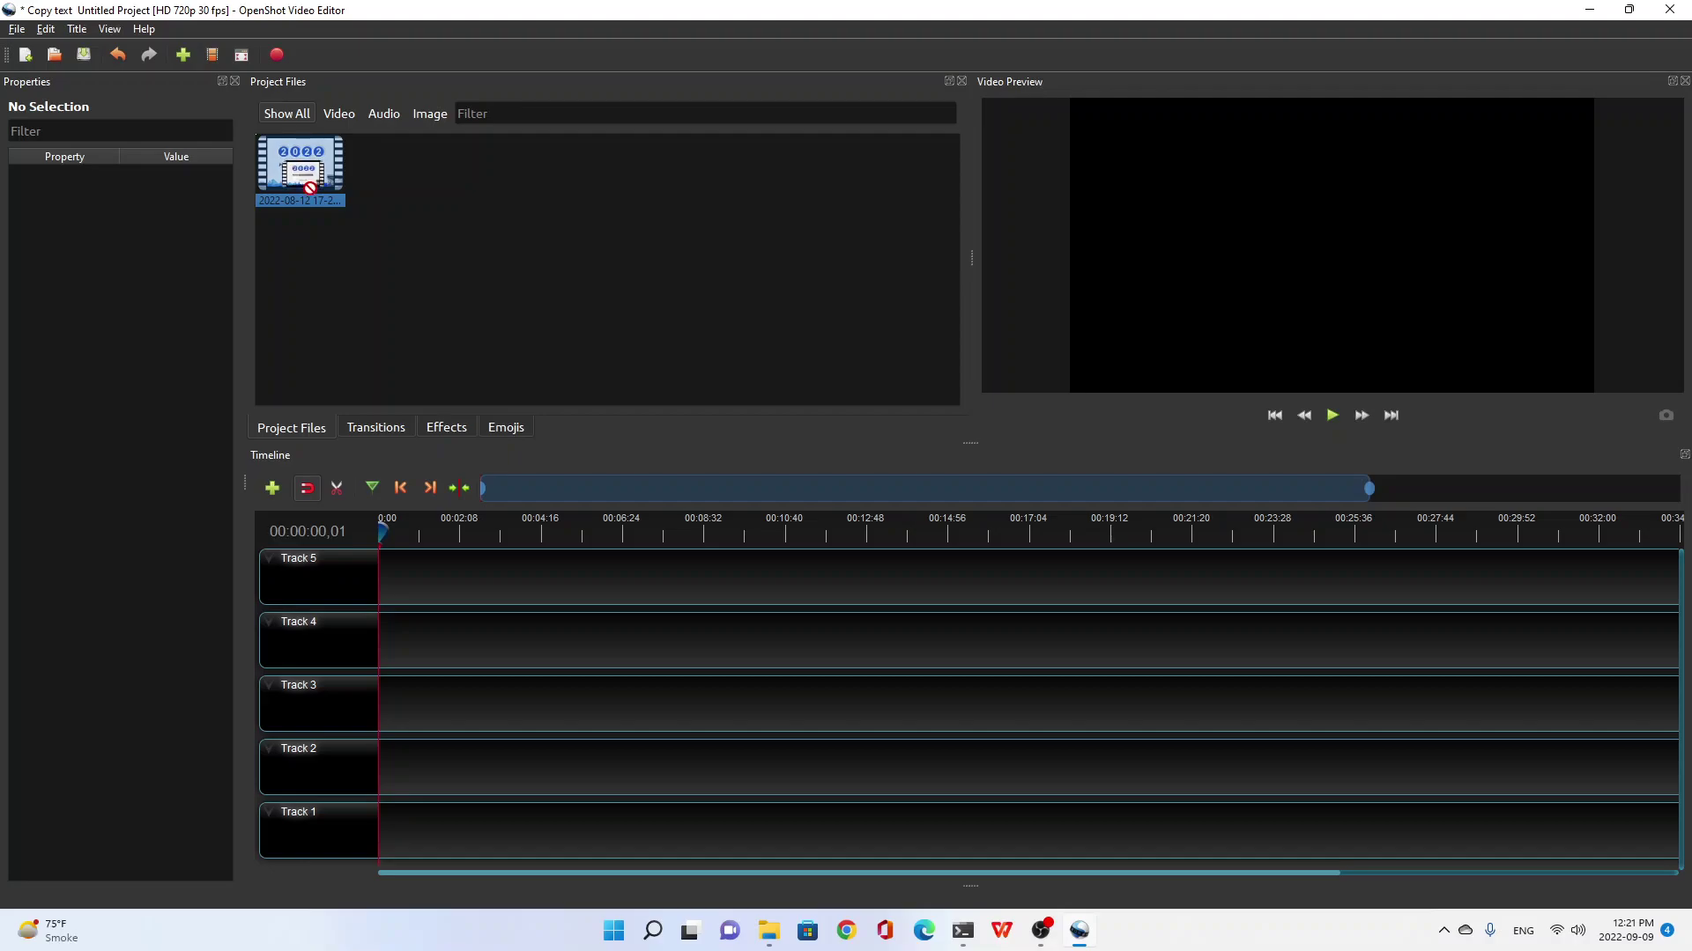
pyautogui.moveTo(301, 164); pyautogui.dragTo(387, 837)
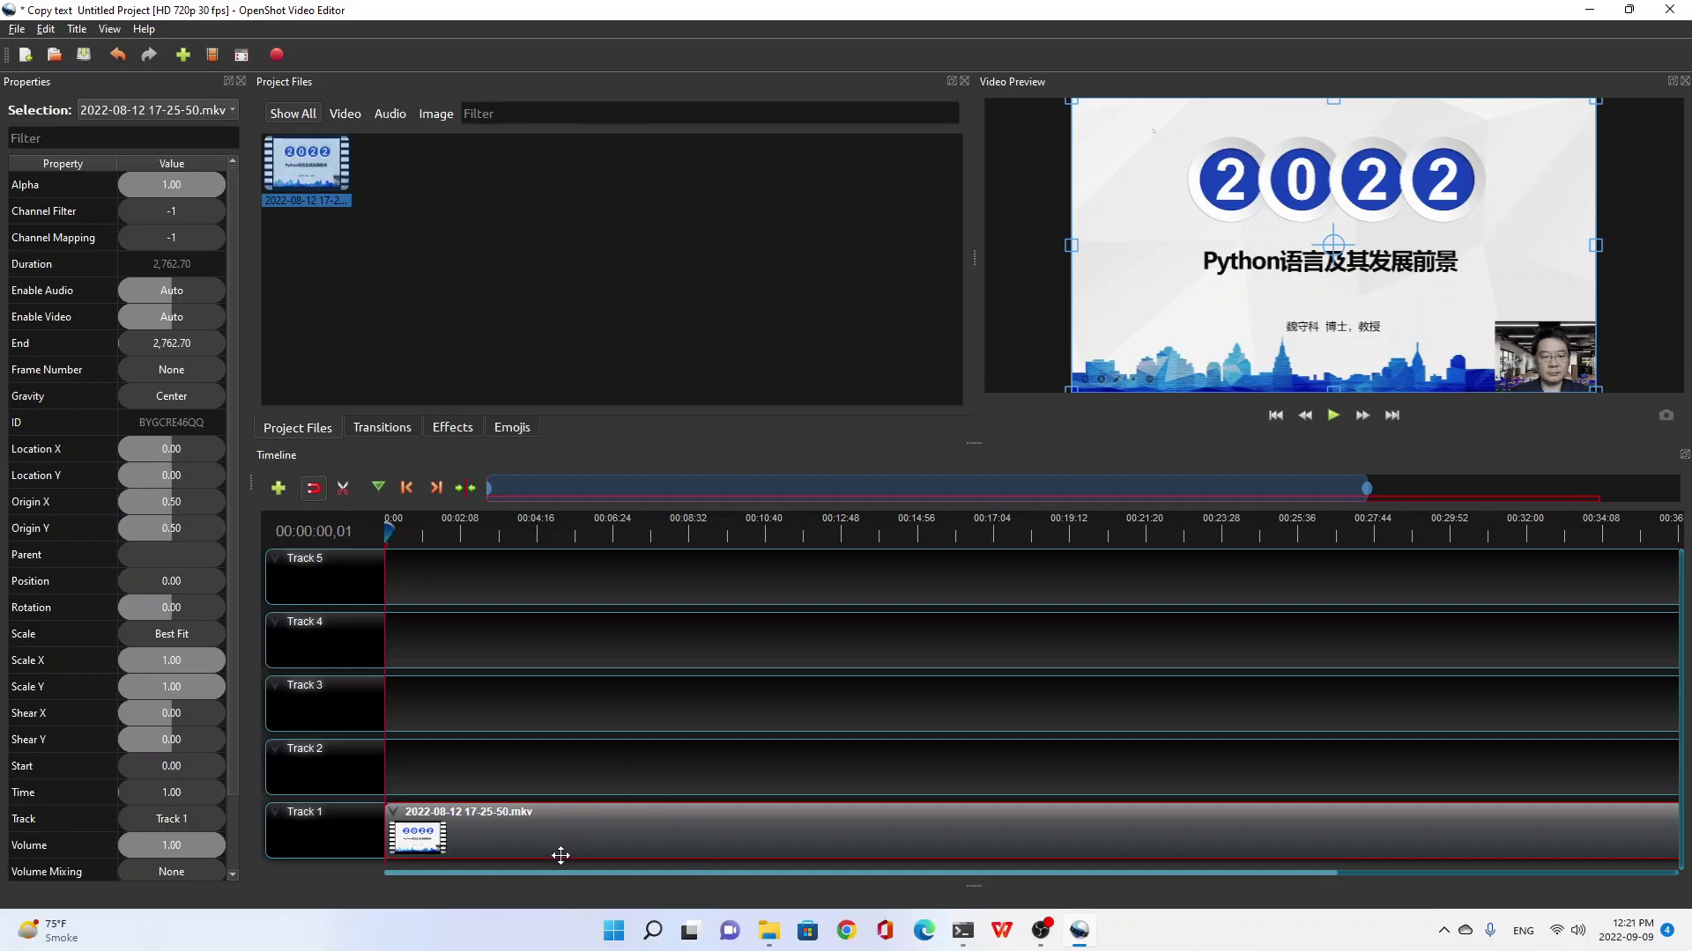
pyautogui.click(1333, 416)
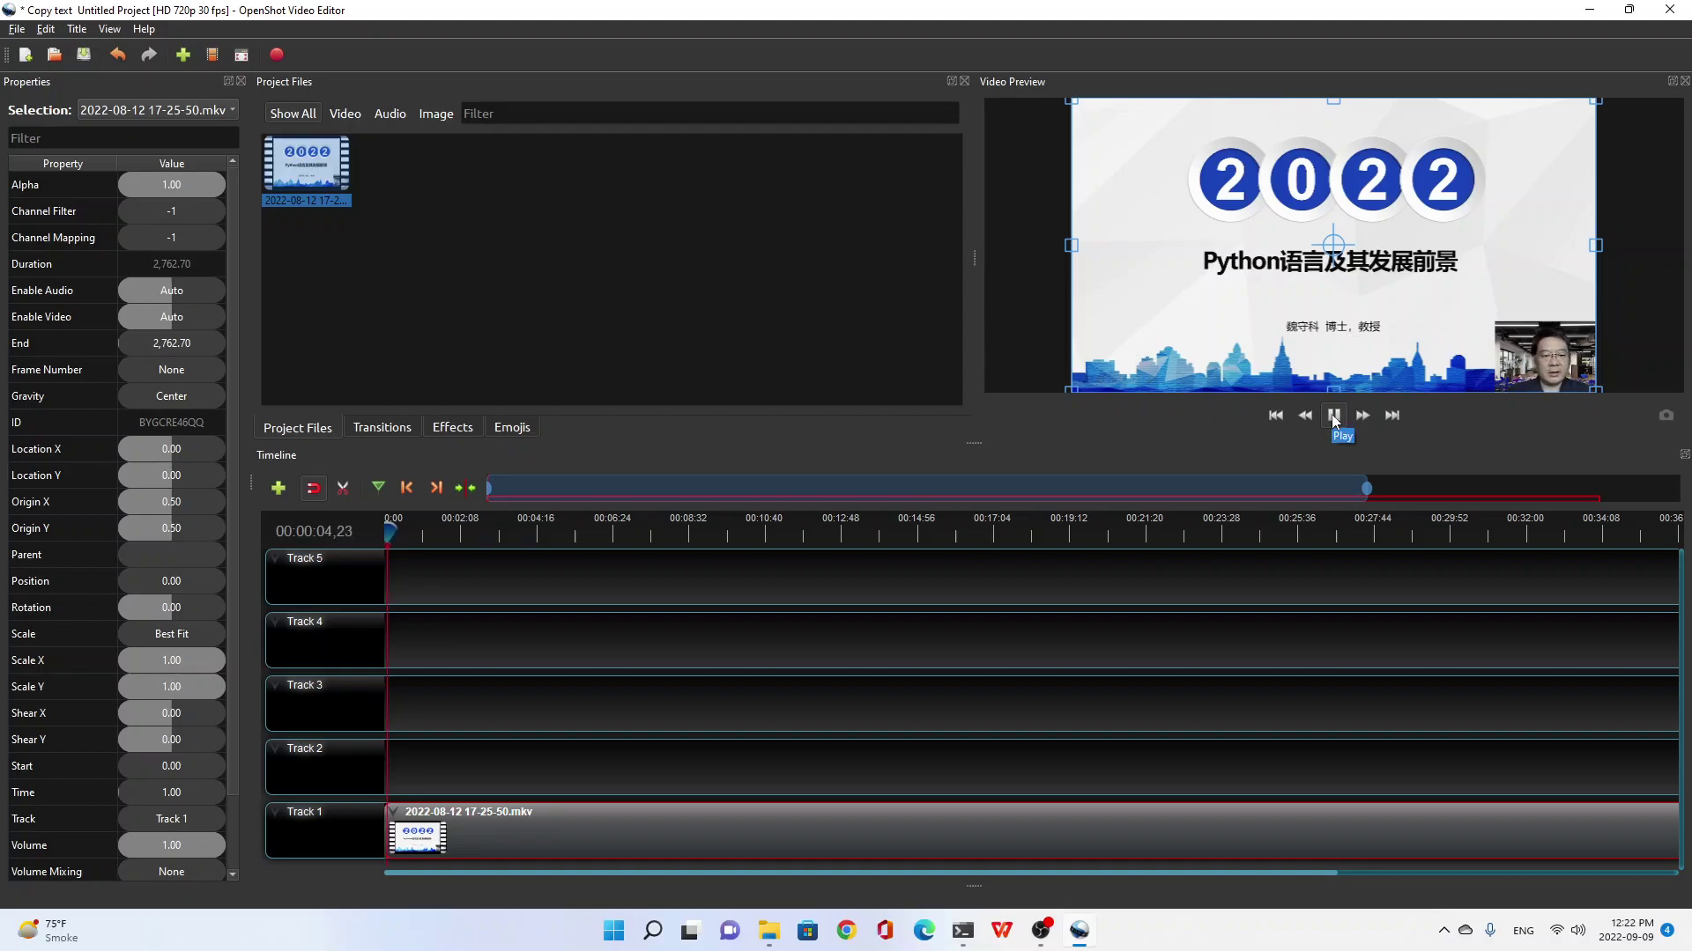
# Step: Pause the preview near 6 seconds and close the clip Properties panel
pyautogui.click(1335, 418)
pyautogui.click(241, 81)
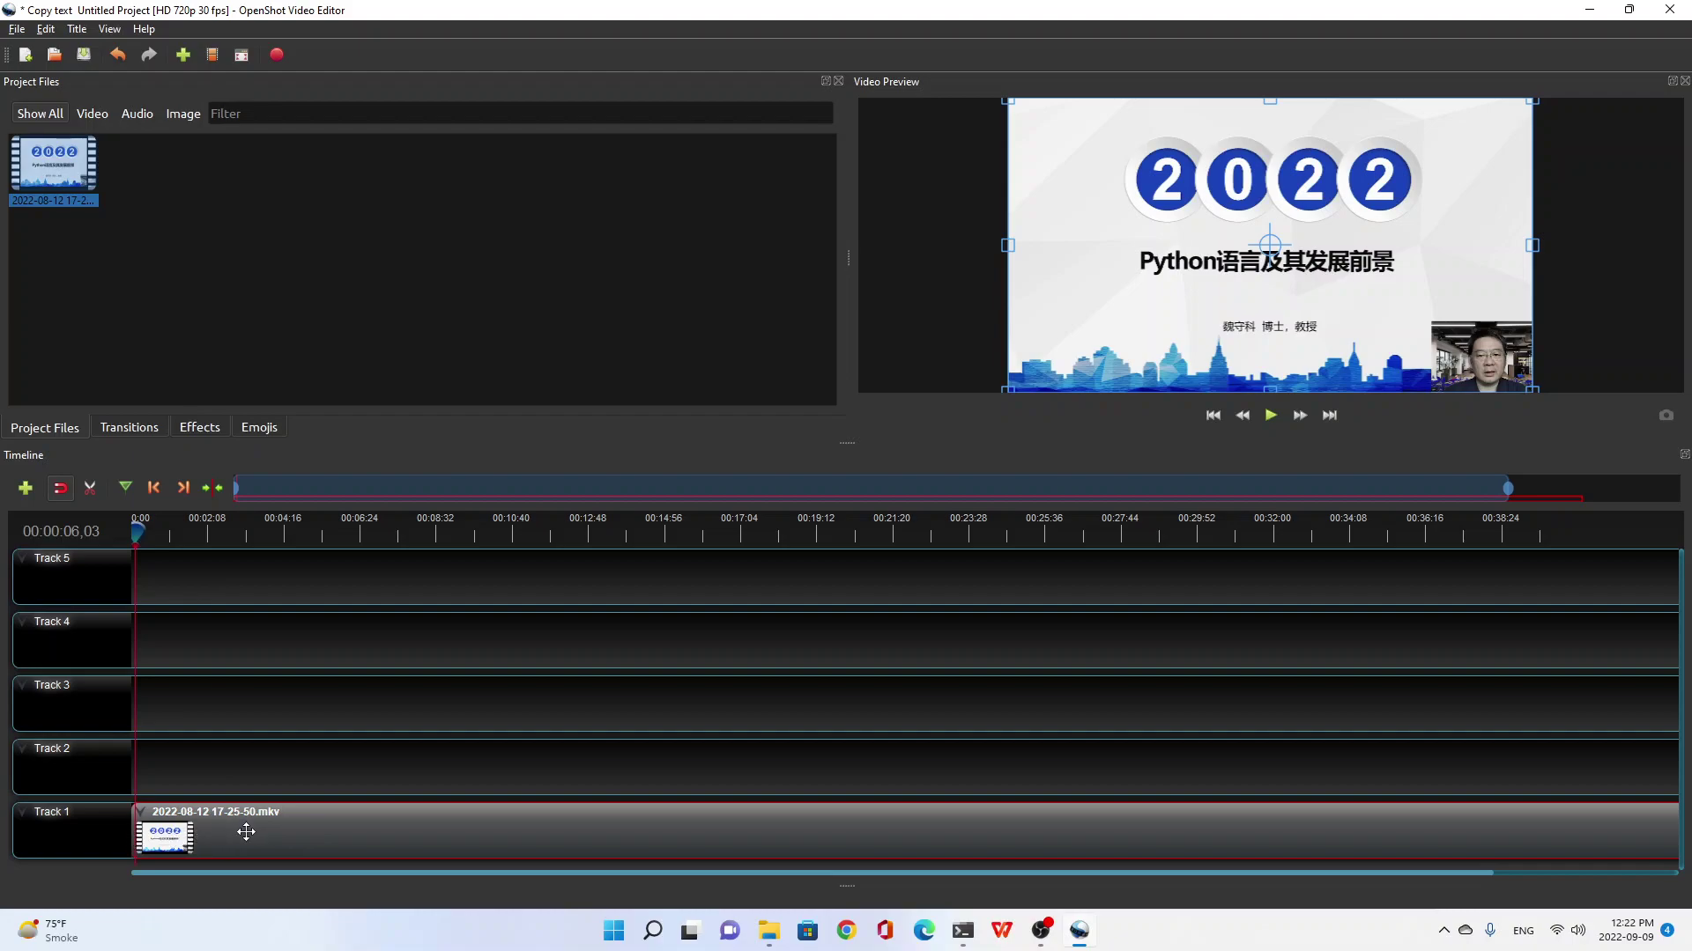
# Step: Reopen Properties for the Track 1 lecture clip and scrub the playhead around 00:00:01,15
pyautogui.rightClick(331, 831)
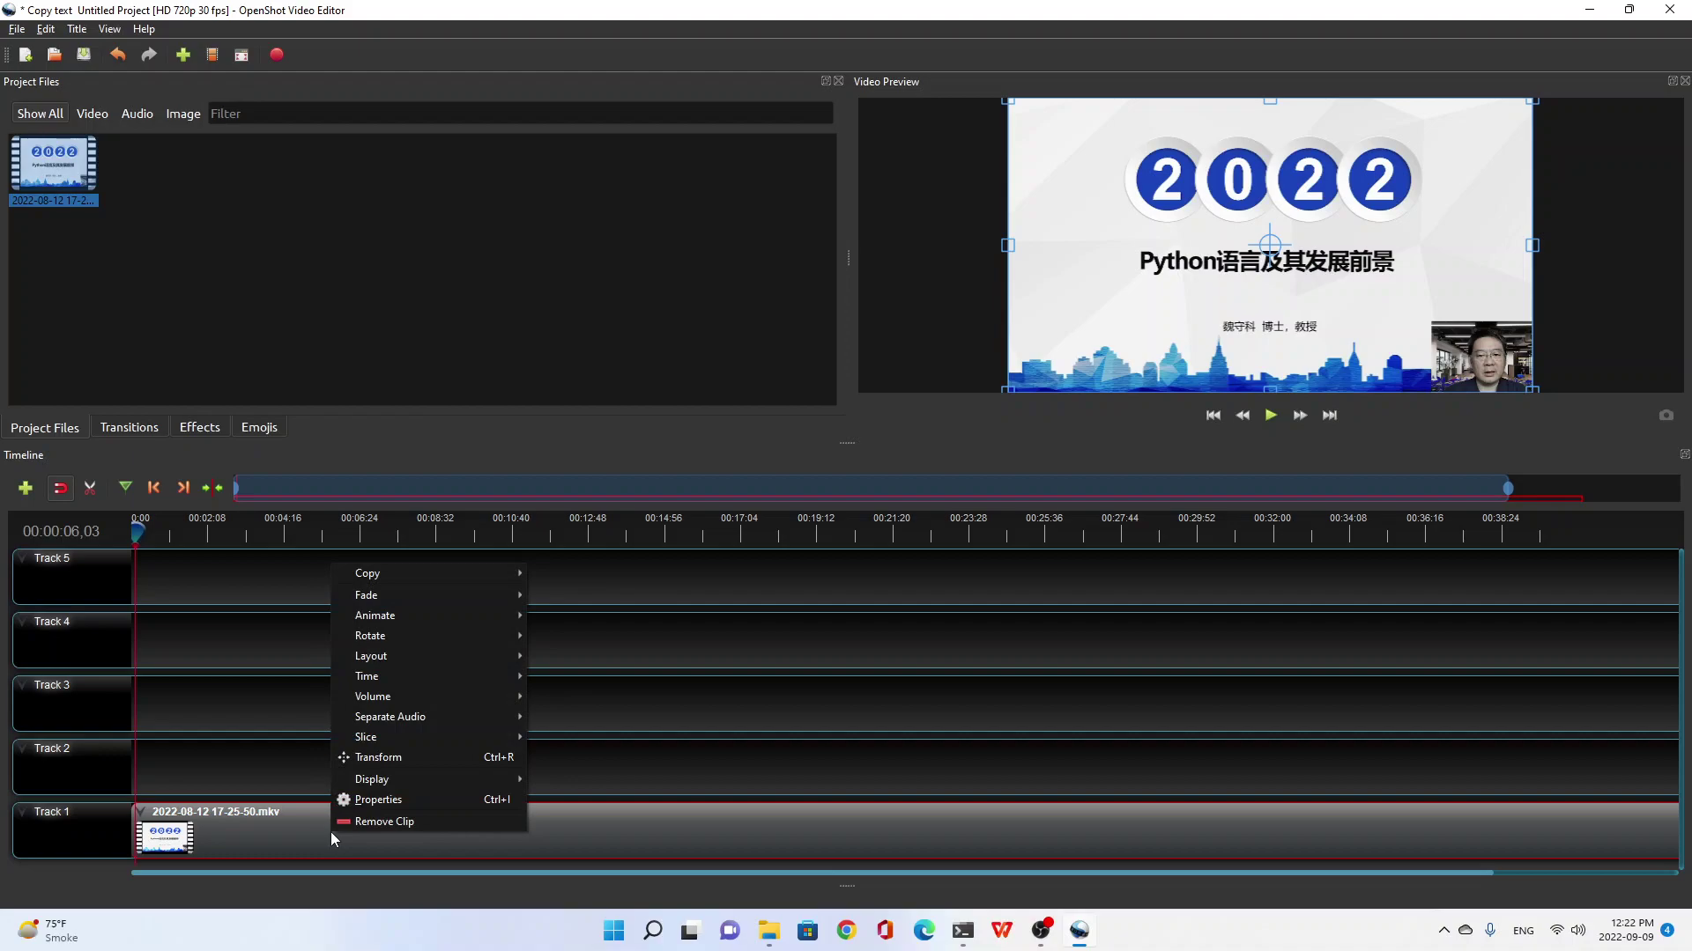
pyautogui.click(377, 801)
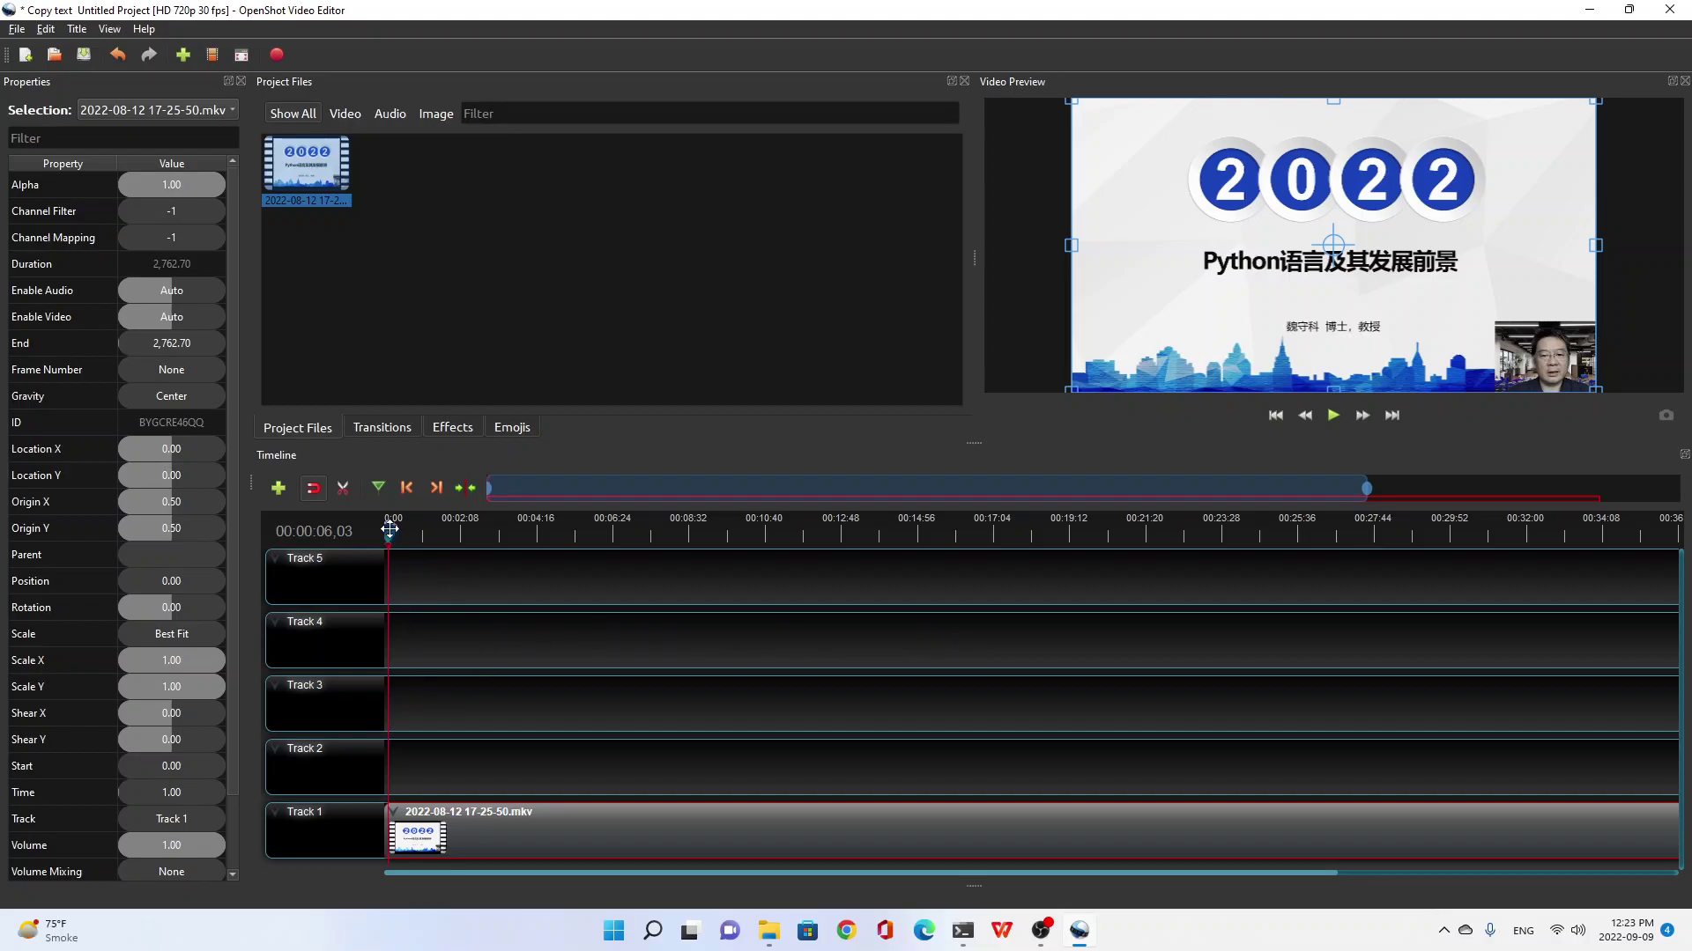
pyautogui.moveTo(389, 528); pyautogui.dragTo(381, 536)
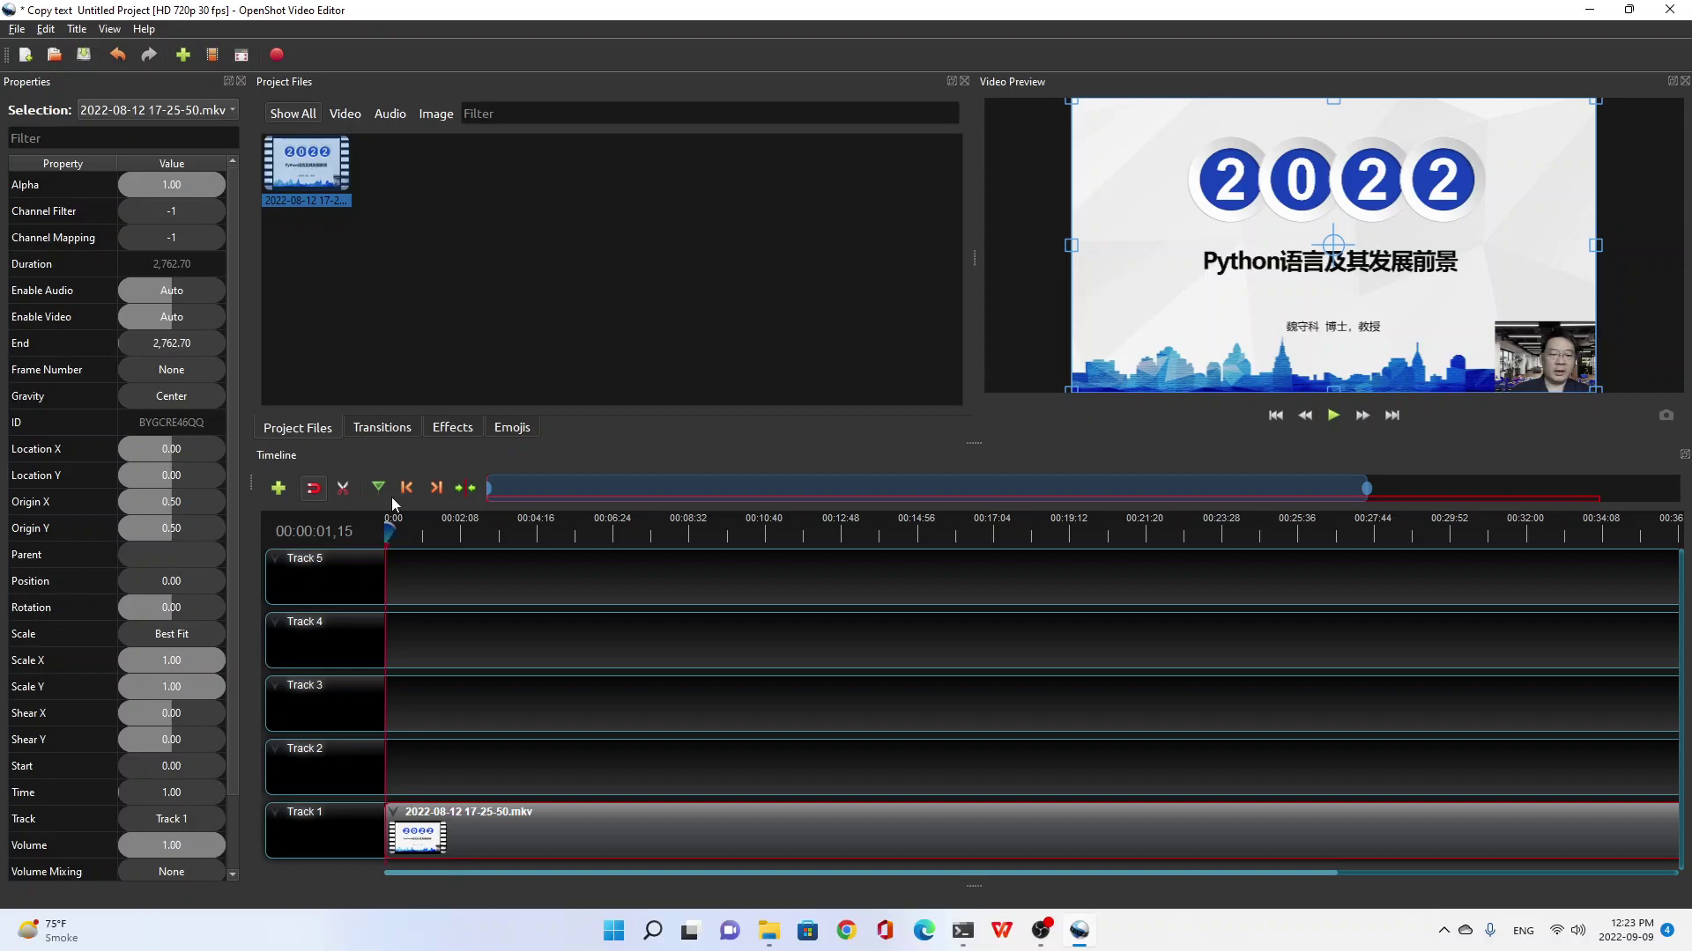
pyautogui.moveTo(381, 536)
pyautogui.mouseDown()
pyautogui.moveTo(518, 533)
pyautogui.moveTo(385, 541)
pyautogui.mouseUp()
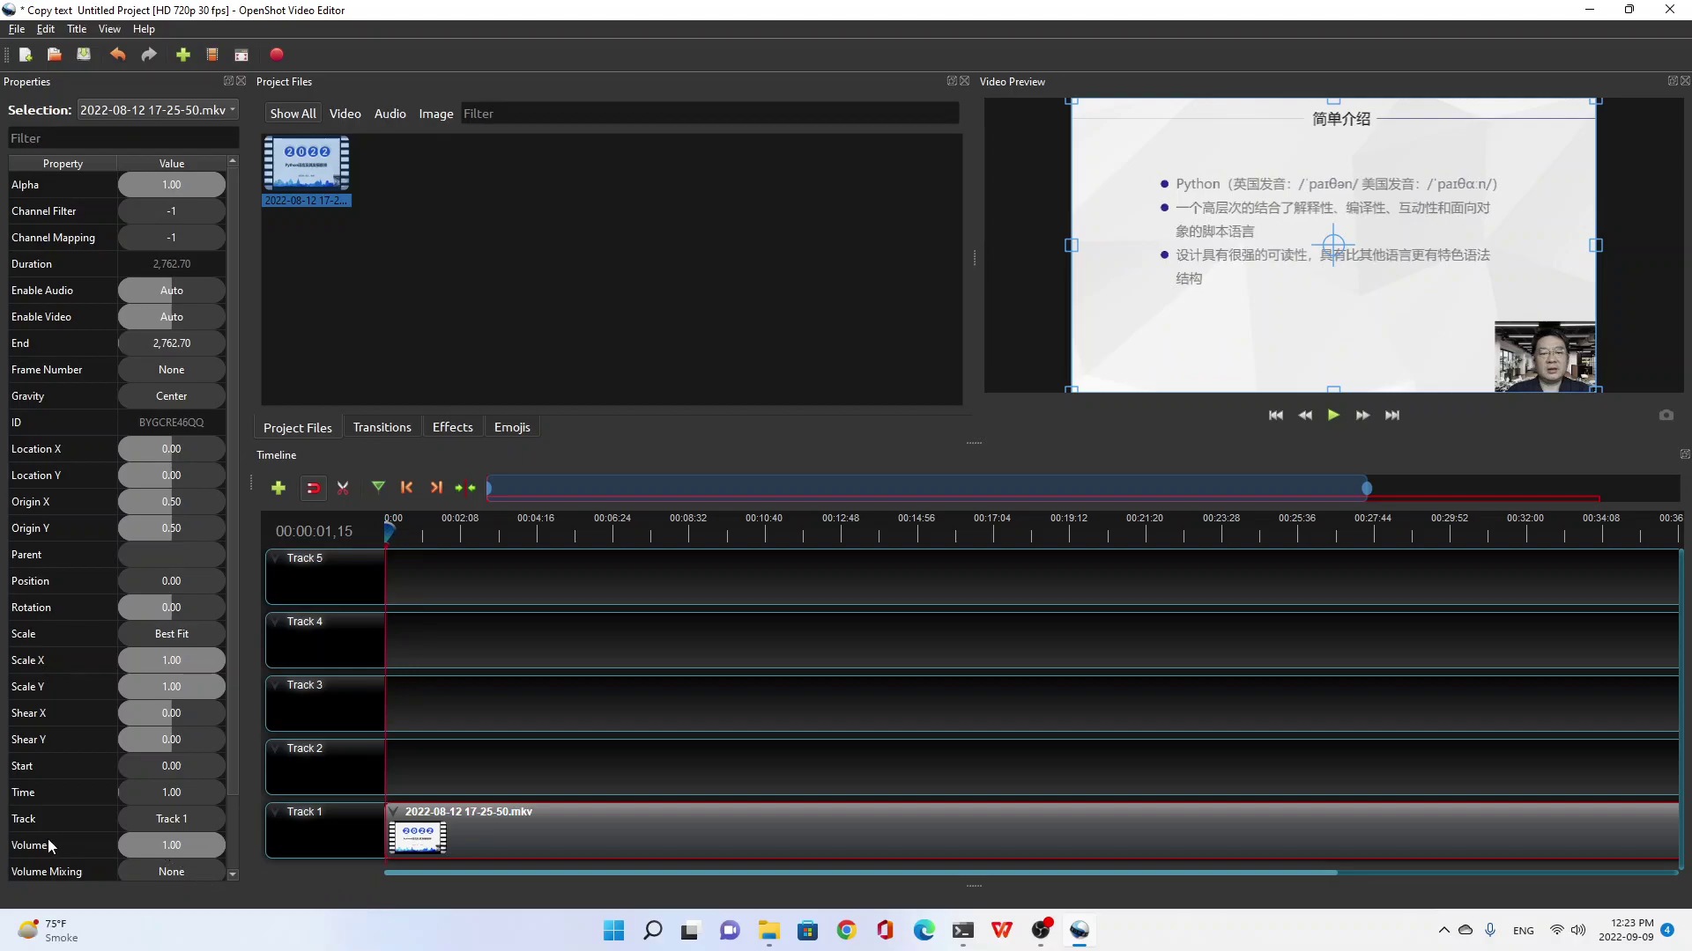
# Step: Change the lecture clip's Volume property from 1.00 to 20.00
pyautogui.click(167, 848)
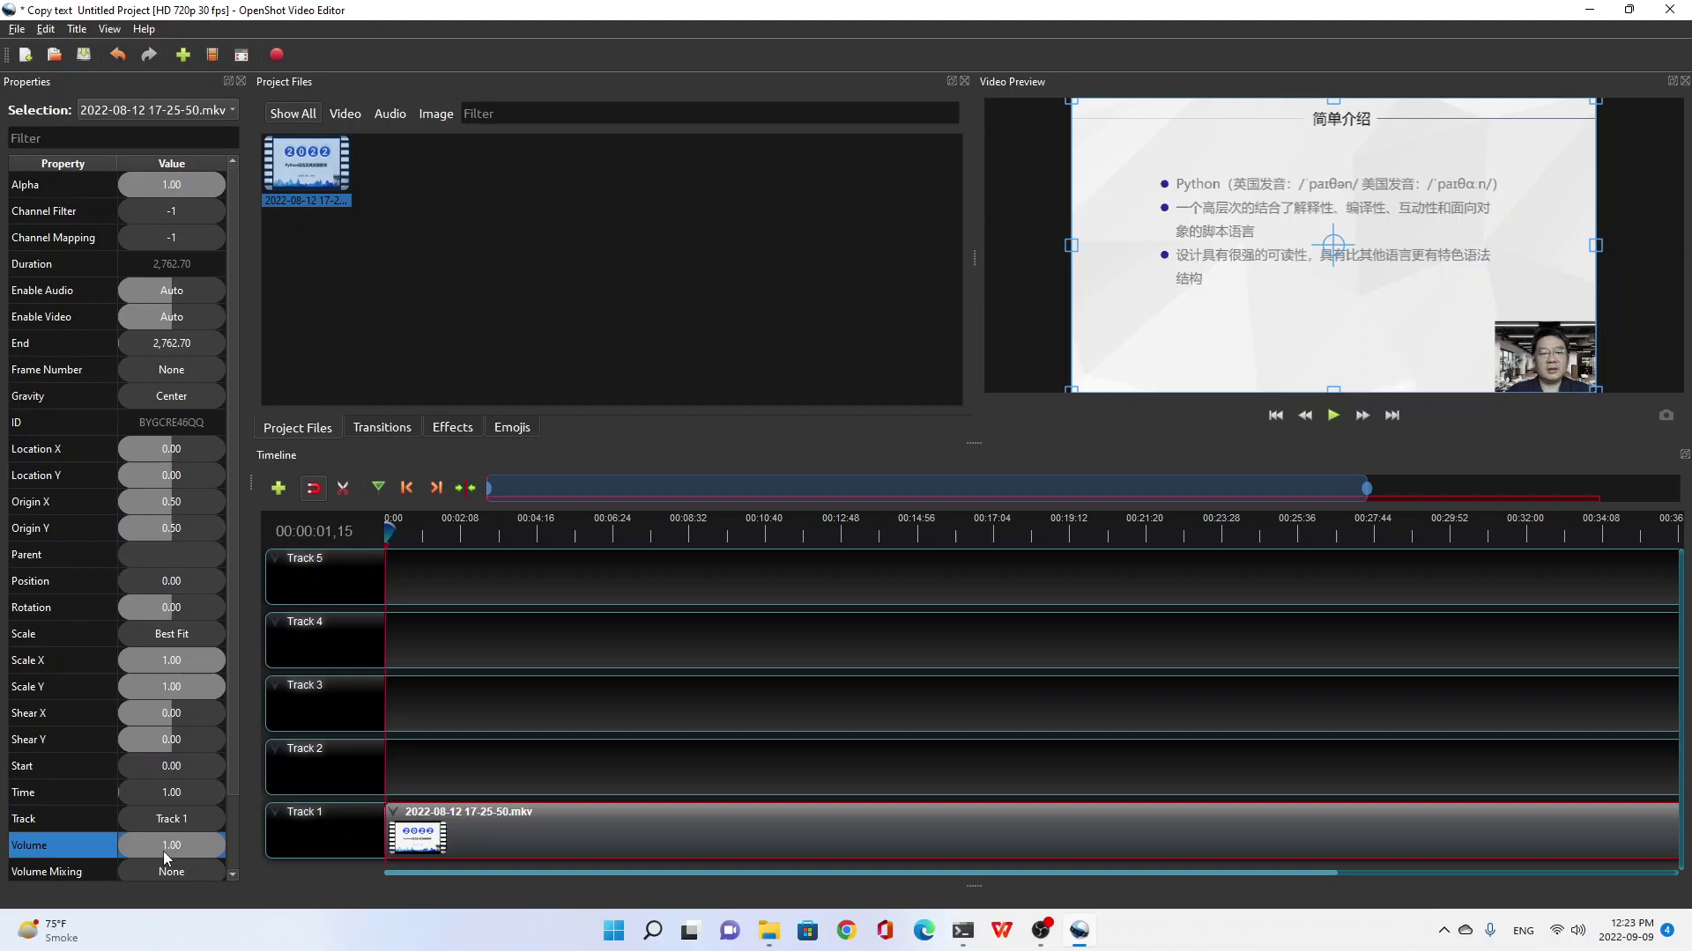
pyautogui.doubleClick(163, 847)
pyautogui.click(125, 844)
pyautogui.moveTo(126, 845); pyautogui.dragTo(119, 844)
pyautogui.write('20')
pyautogui.press('Return')
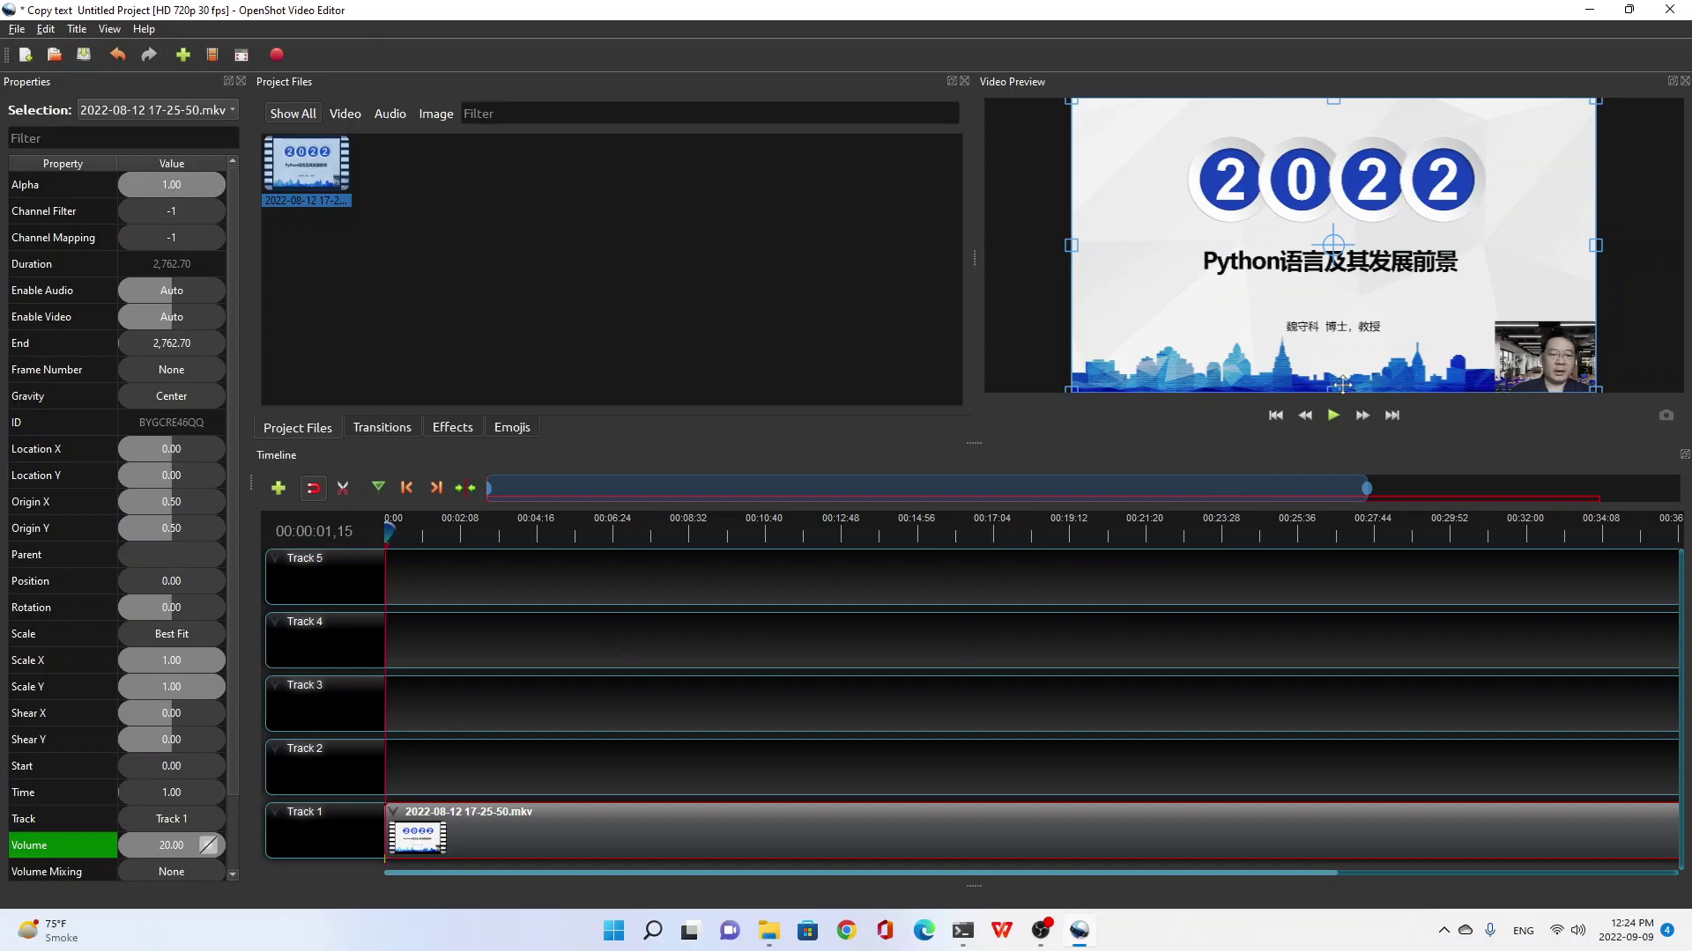
# Step: Play and pause the preview to hear the louder audio, then move the playhead to the contents page
pyautogui.click(1333, 419)
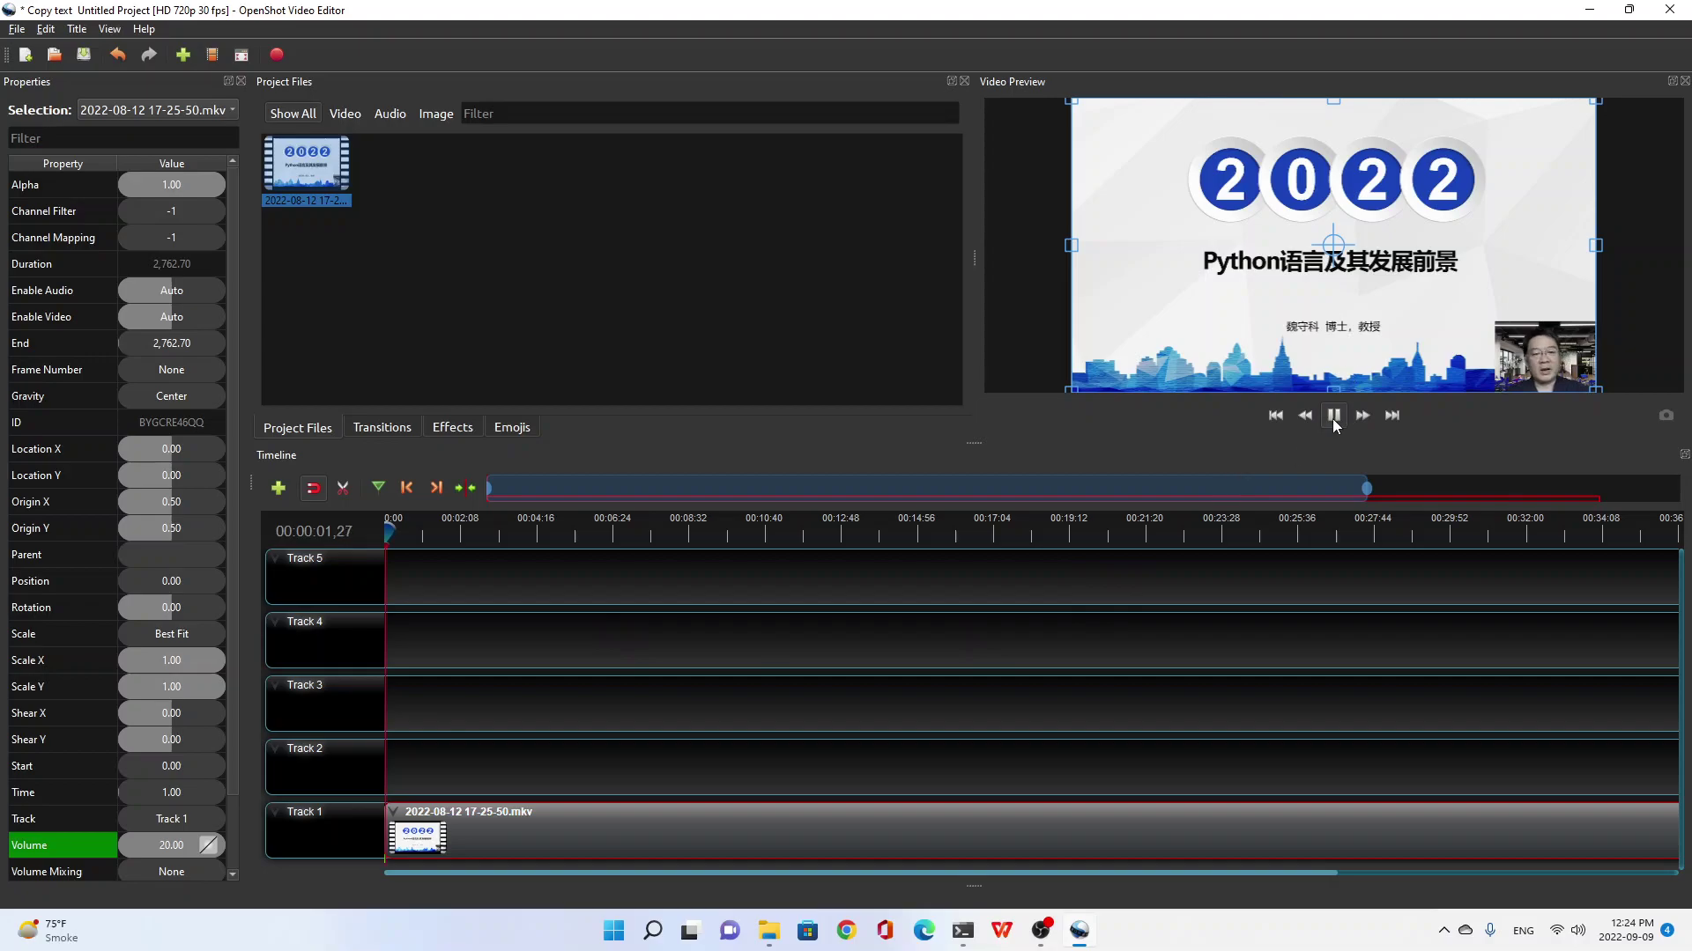
pyautogui.click(1332, 421)
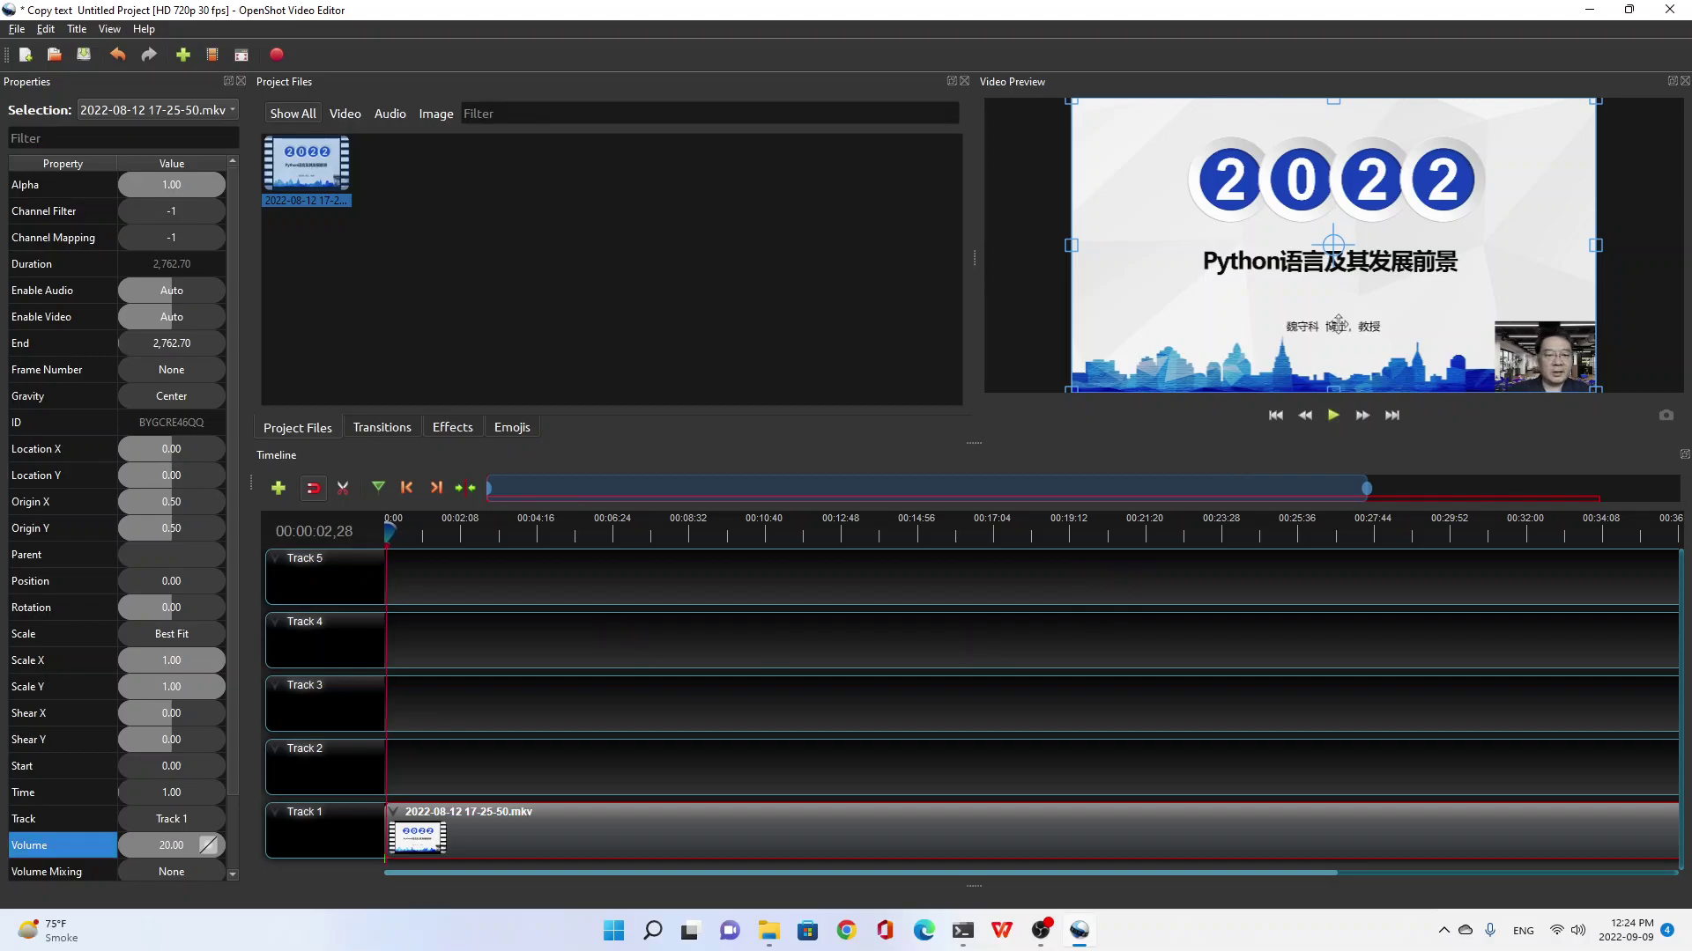
pyautogui.click(1332, 417)
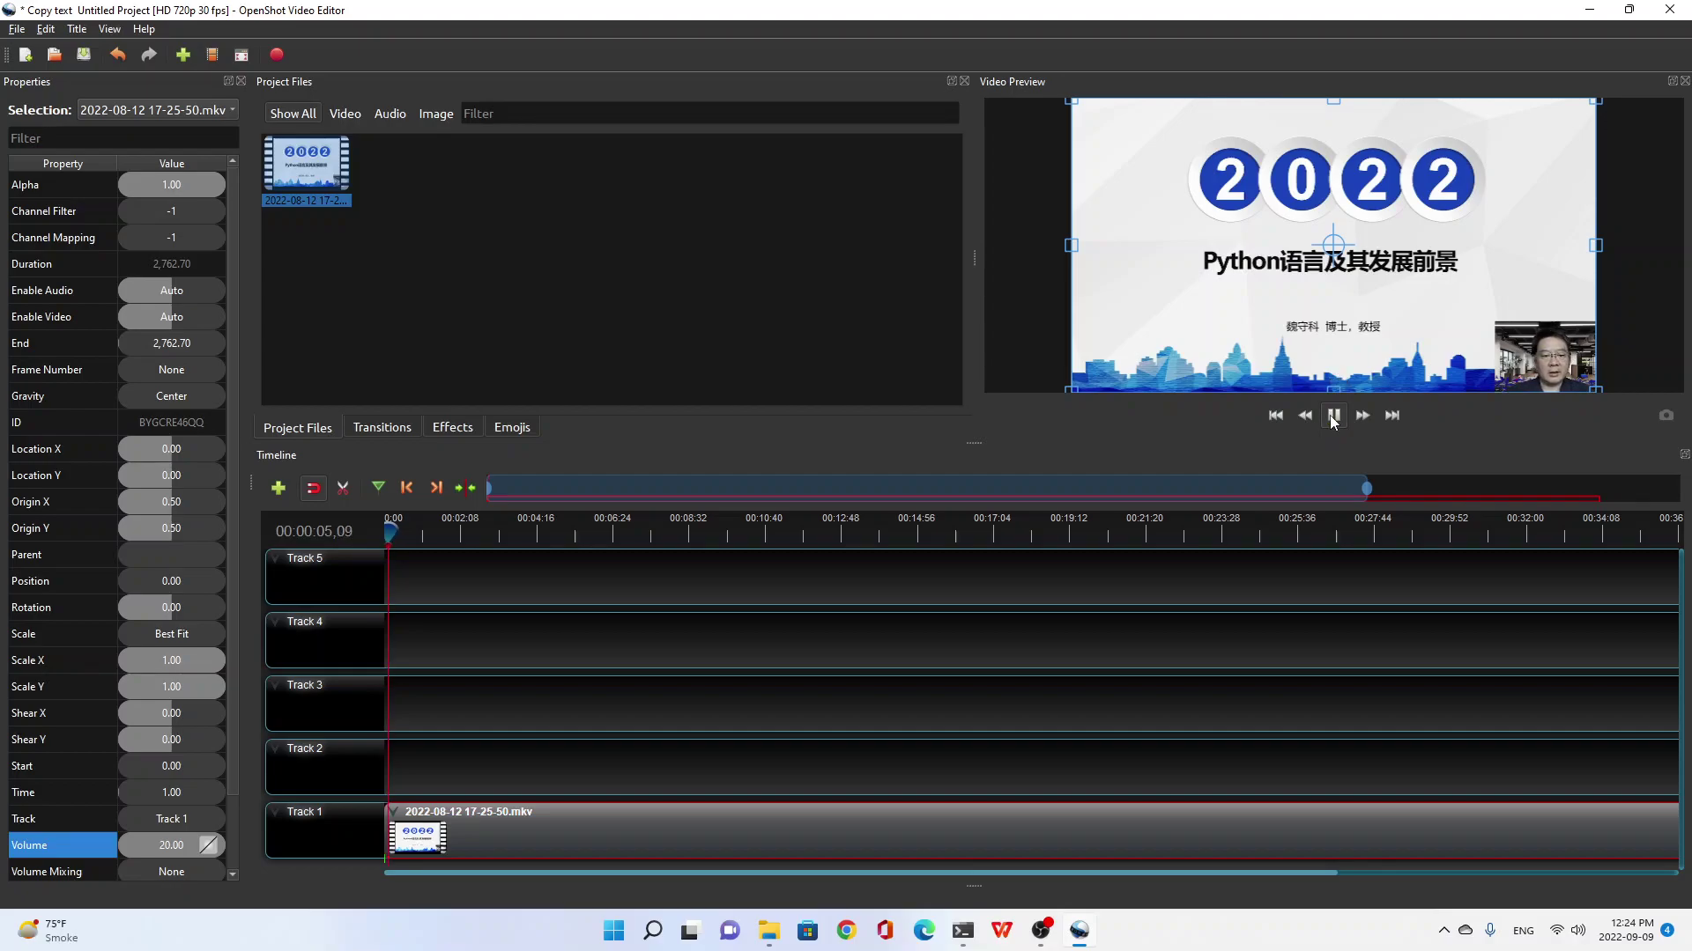
pyautogui.click(1333, 420)
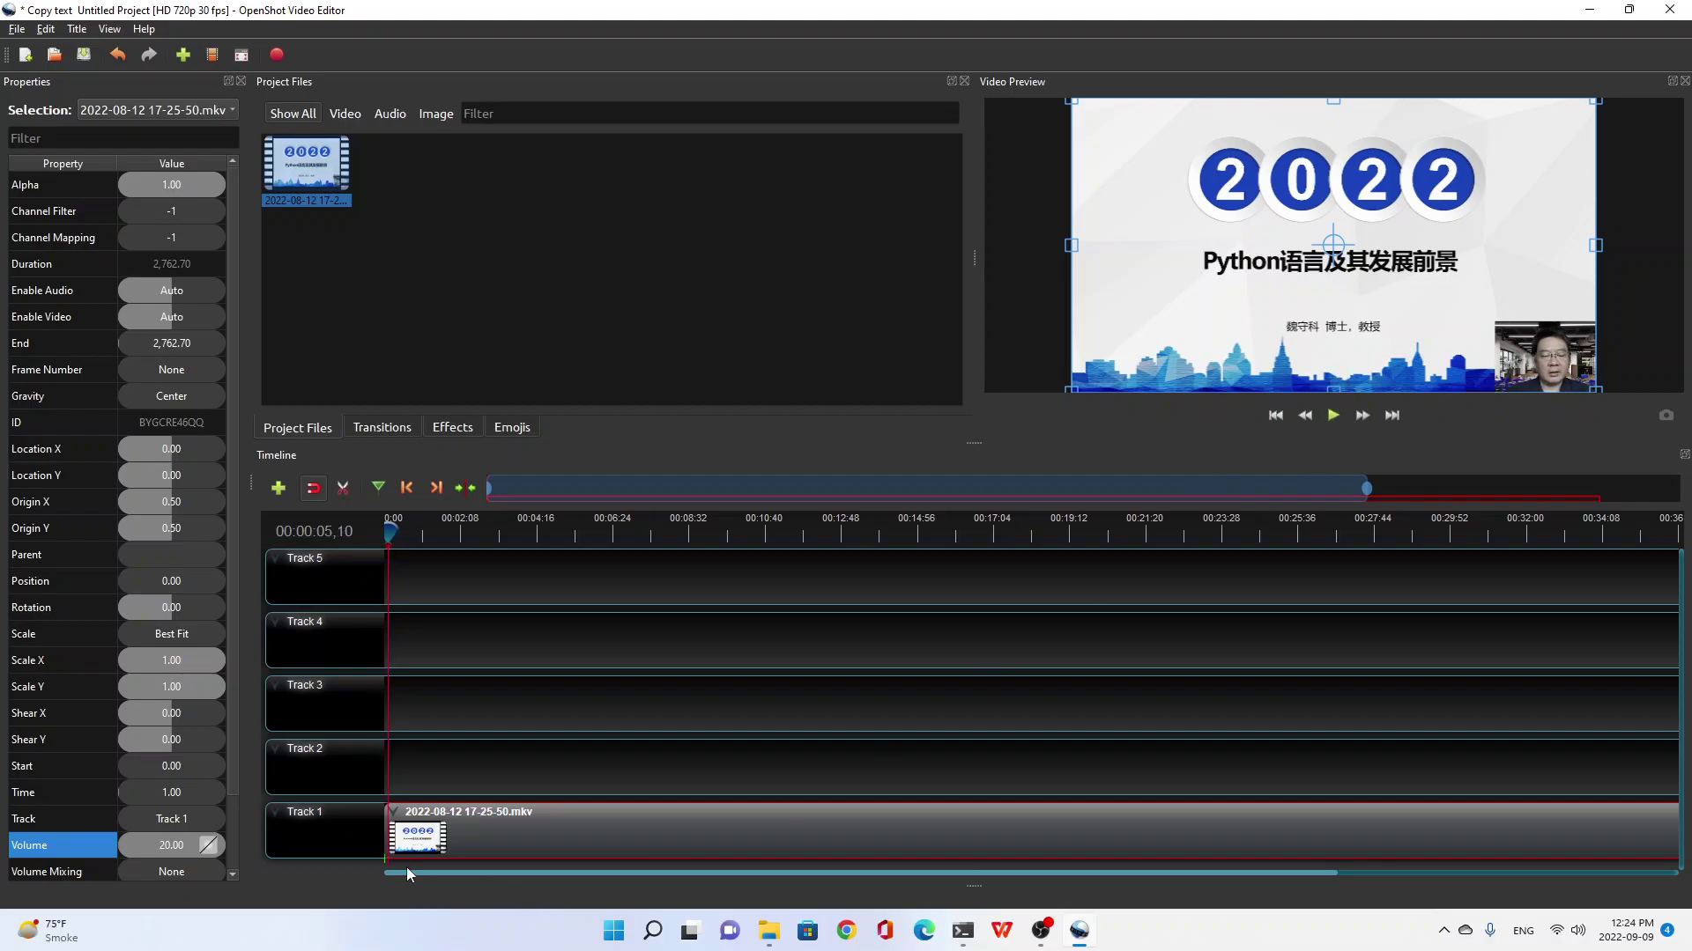
pyautogui.click(392, 530)
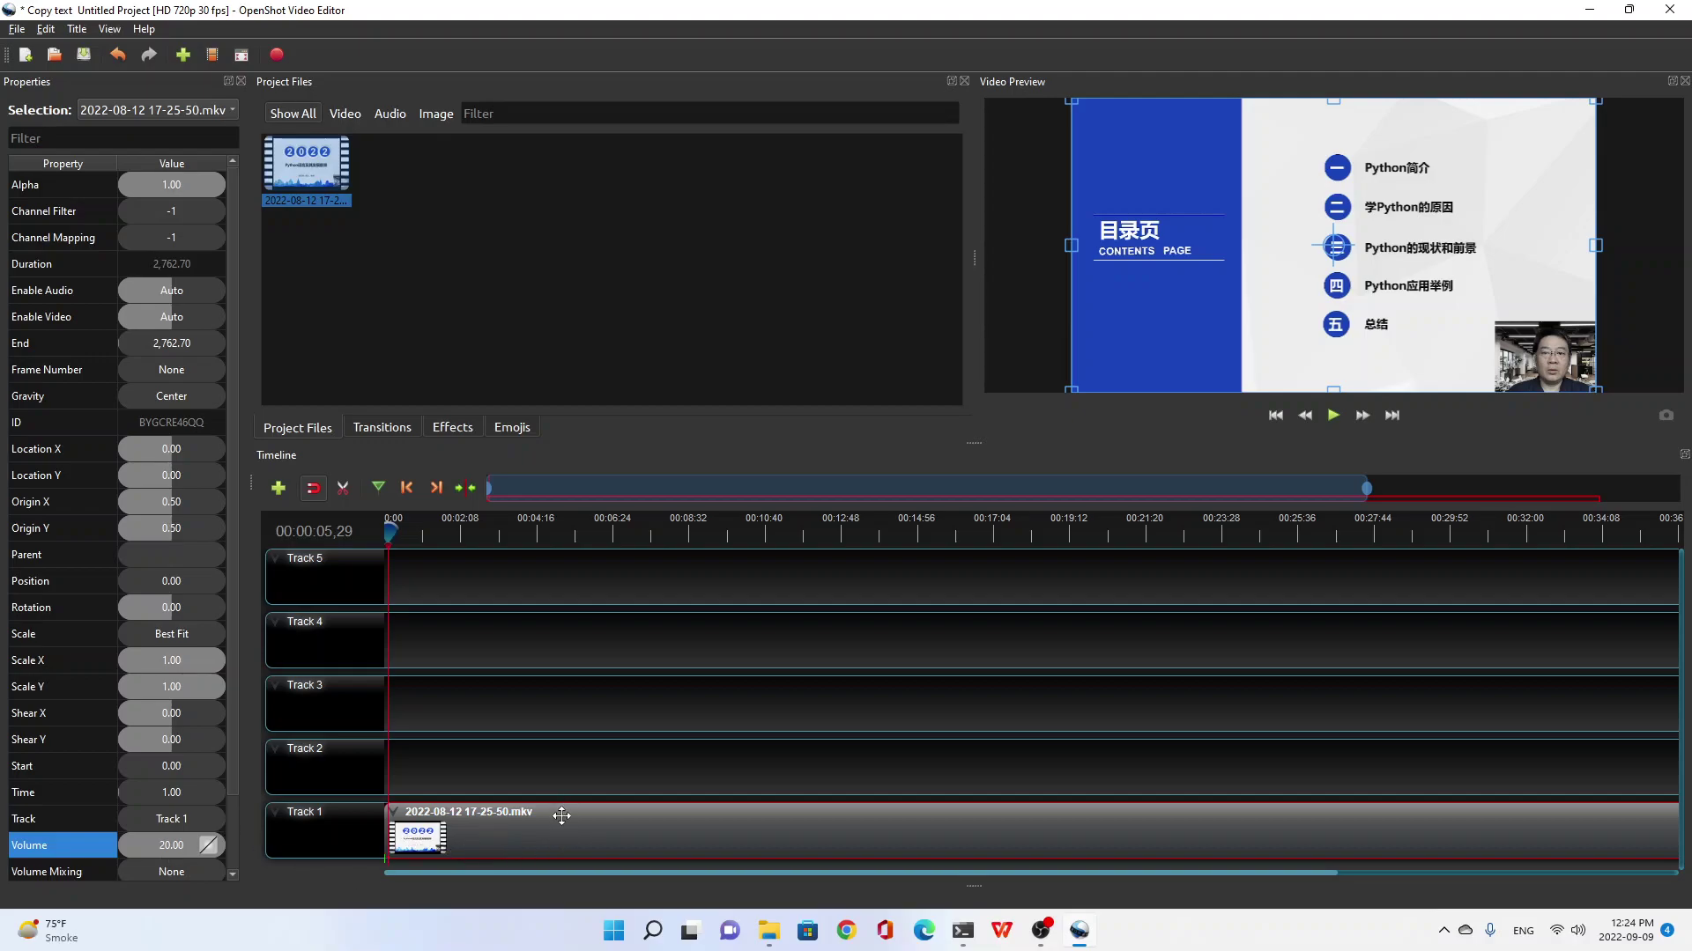
# Step: Export the project as MP4 h.264 with the HD 720p 30 fps profile at High quality
pyautogui.click(276, 57)
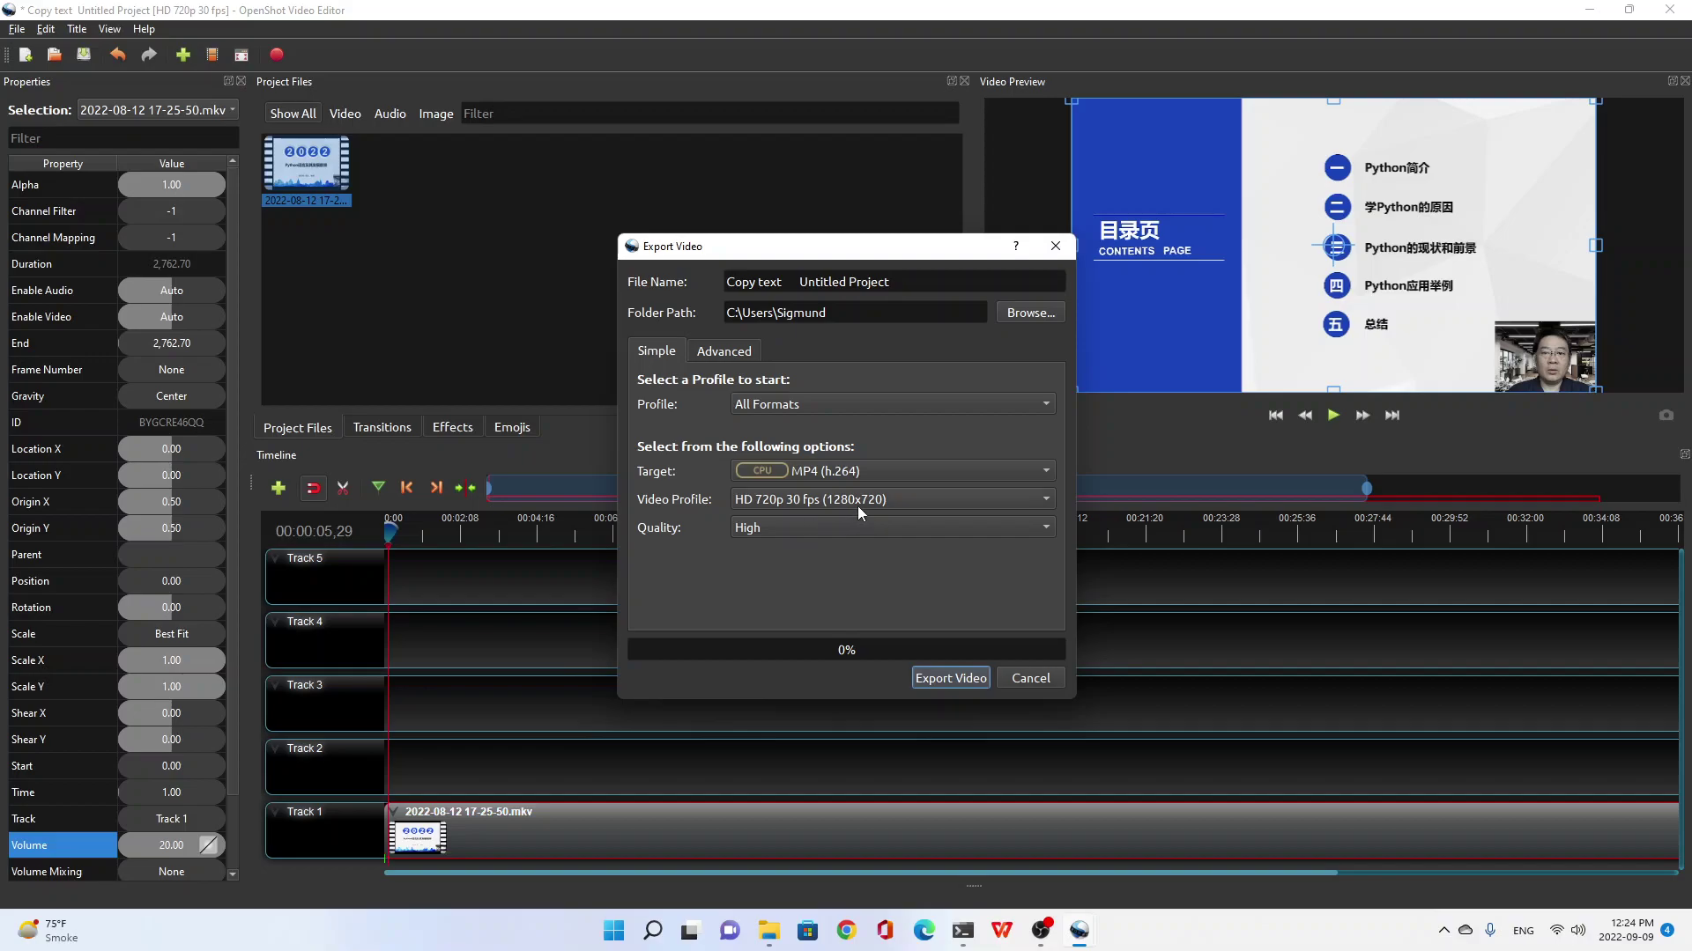
pyautogui.click(1046, 500)
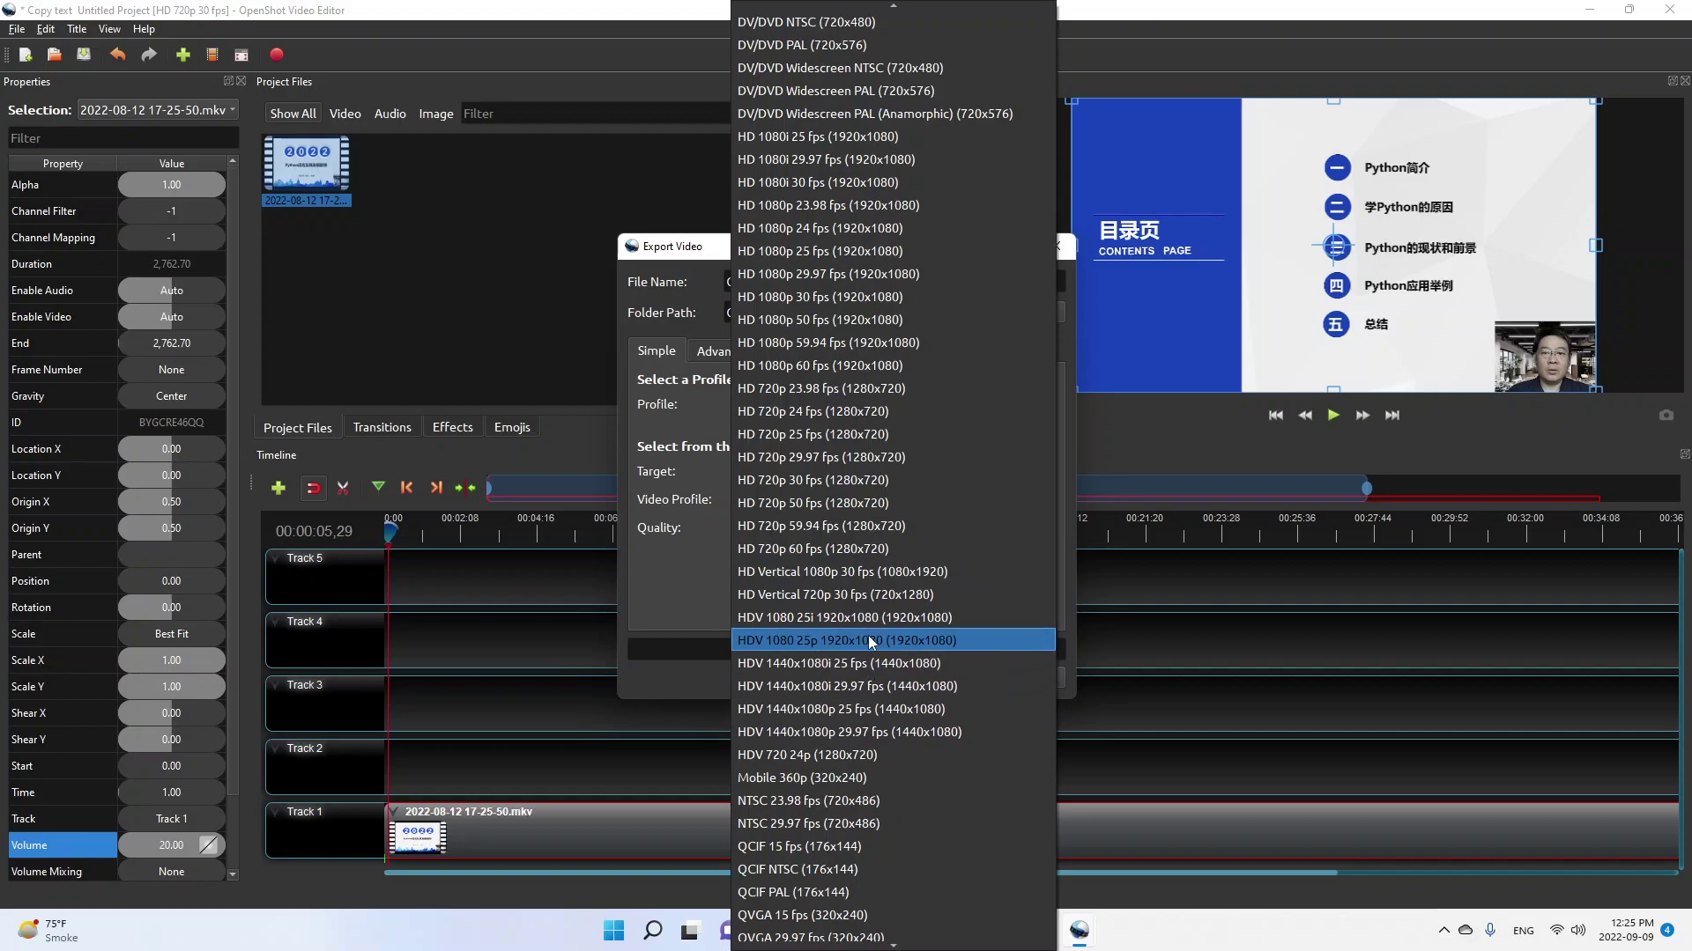
pyautogui.click(565, 366)
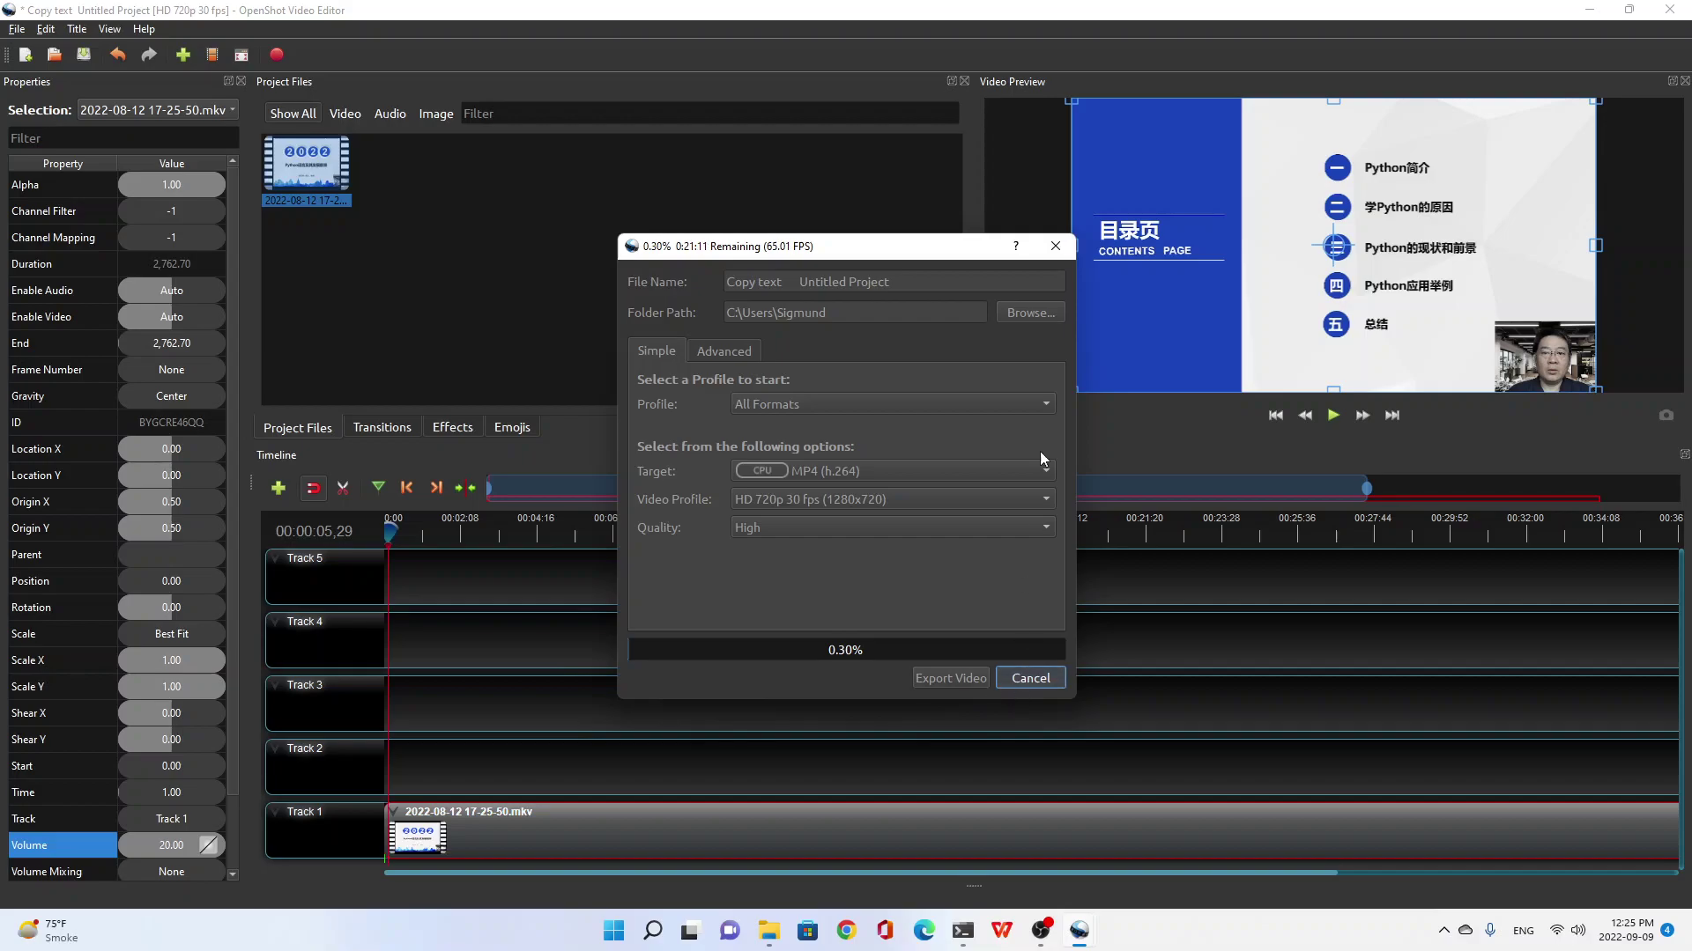
# Step: Cancel the running export, quit OpenShot without saving, and move the python中文 folder window up-left
pyautogui.click(1054, 247)
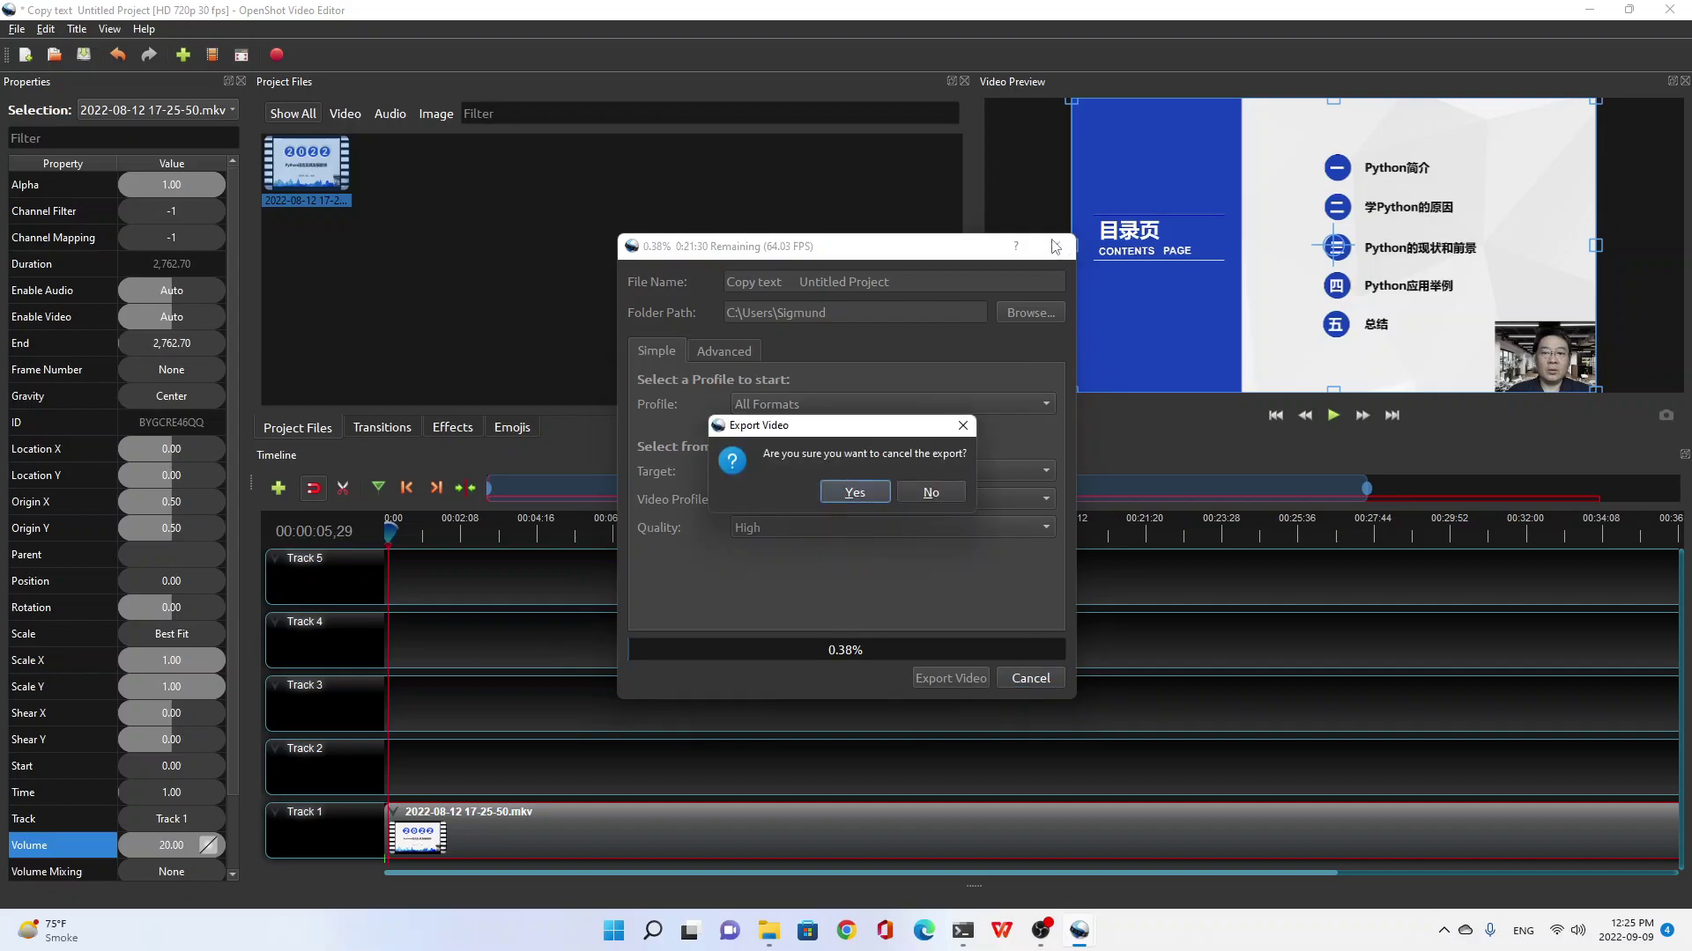
pyautogui.click(859, 492)
pyautogui.click(1669, 9)
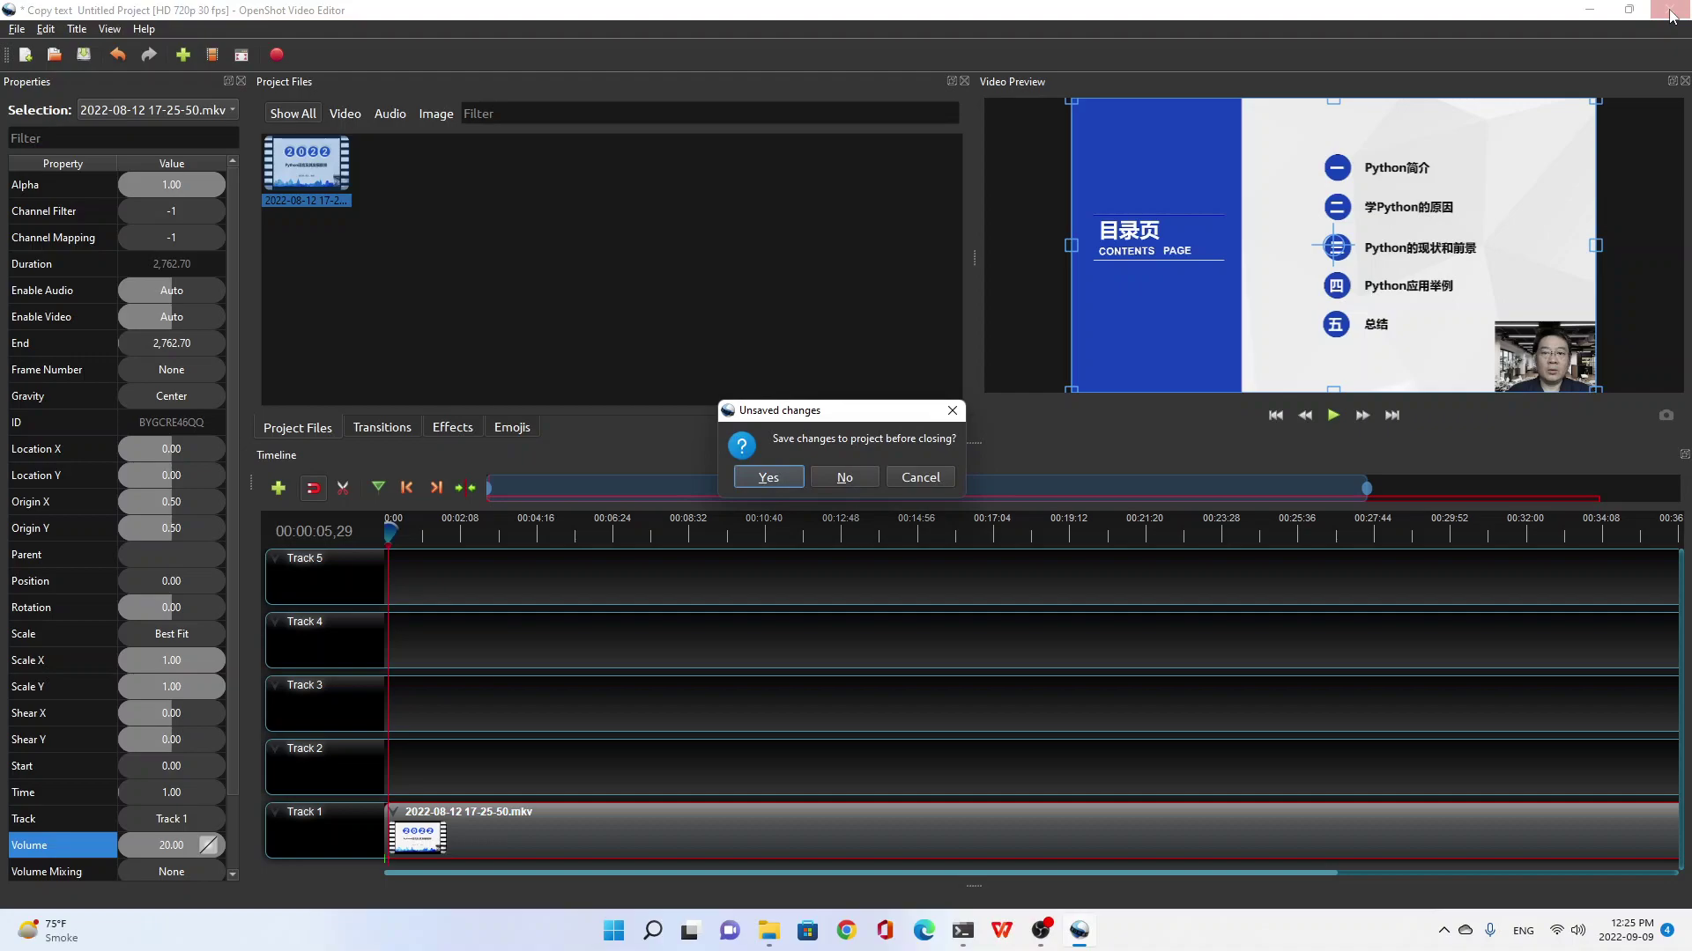
pyautogui.click(835, 477)
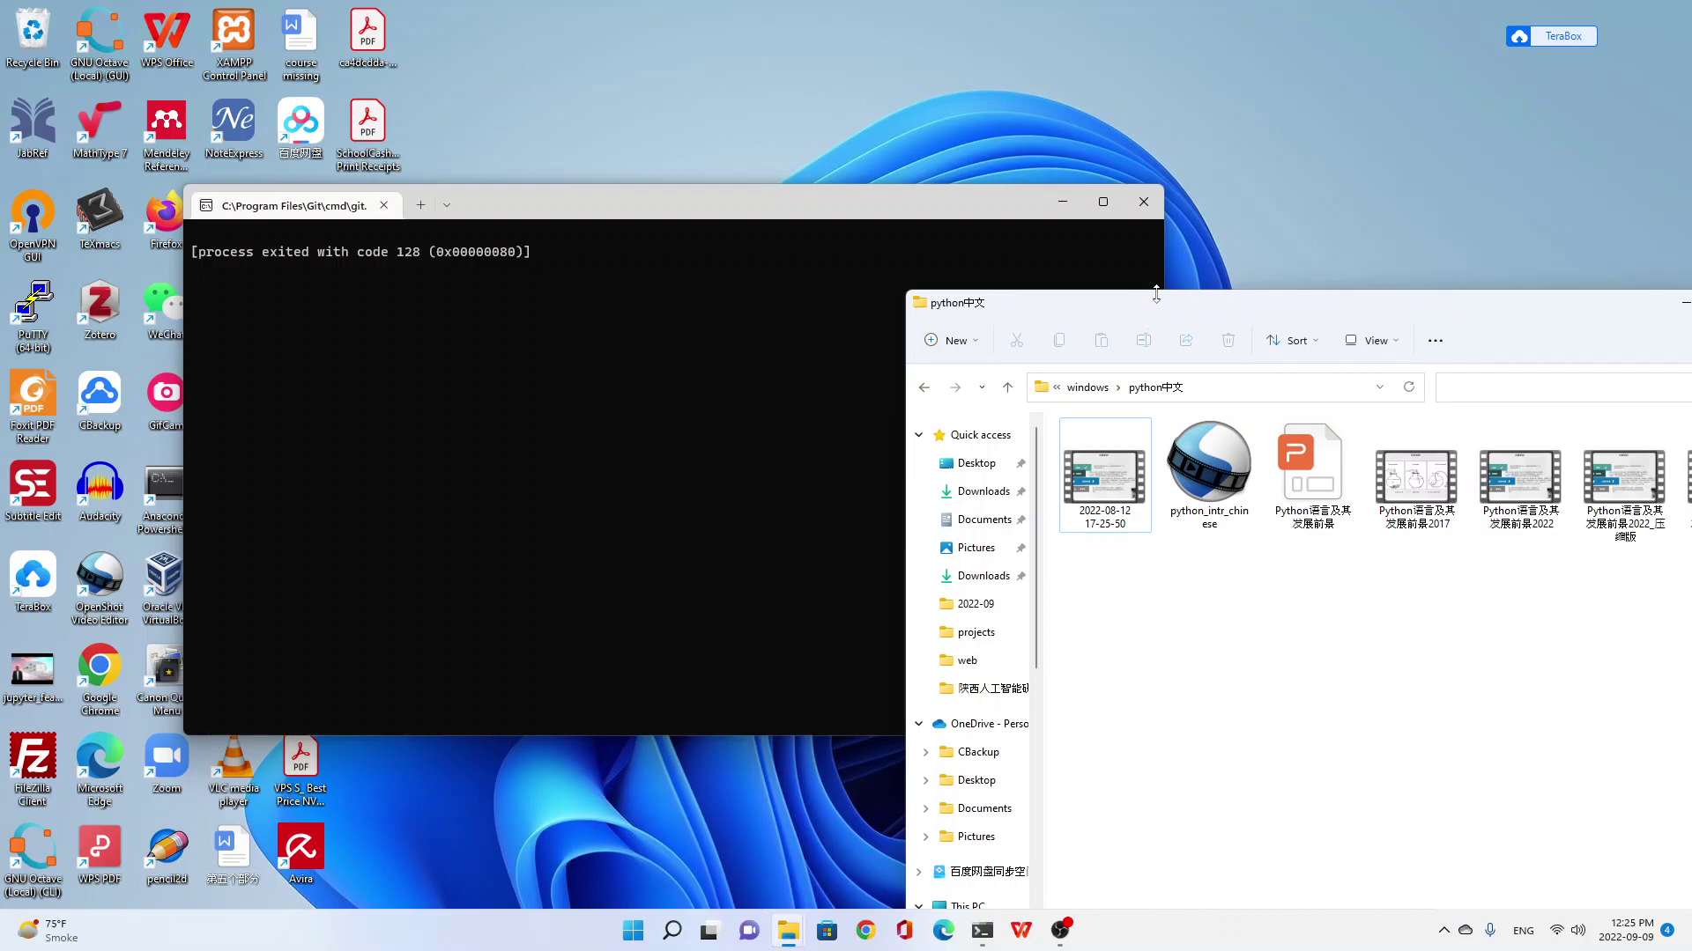
pyautogui.moveTo(1155, 304); pyautogui.dragTo(457, 94)
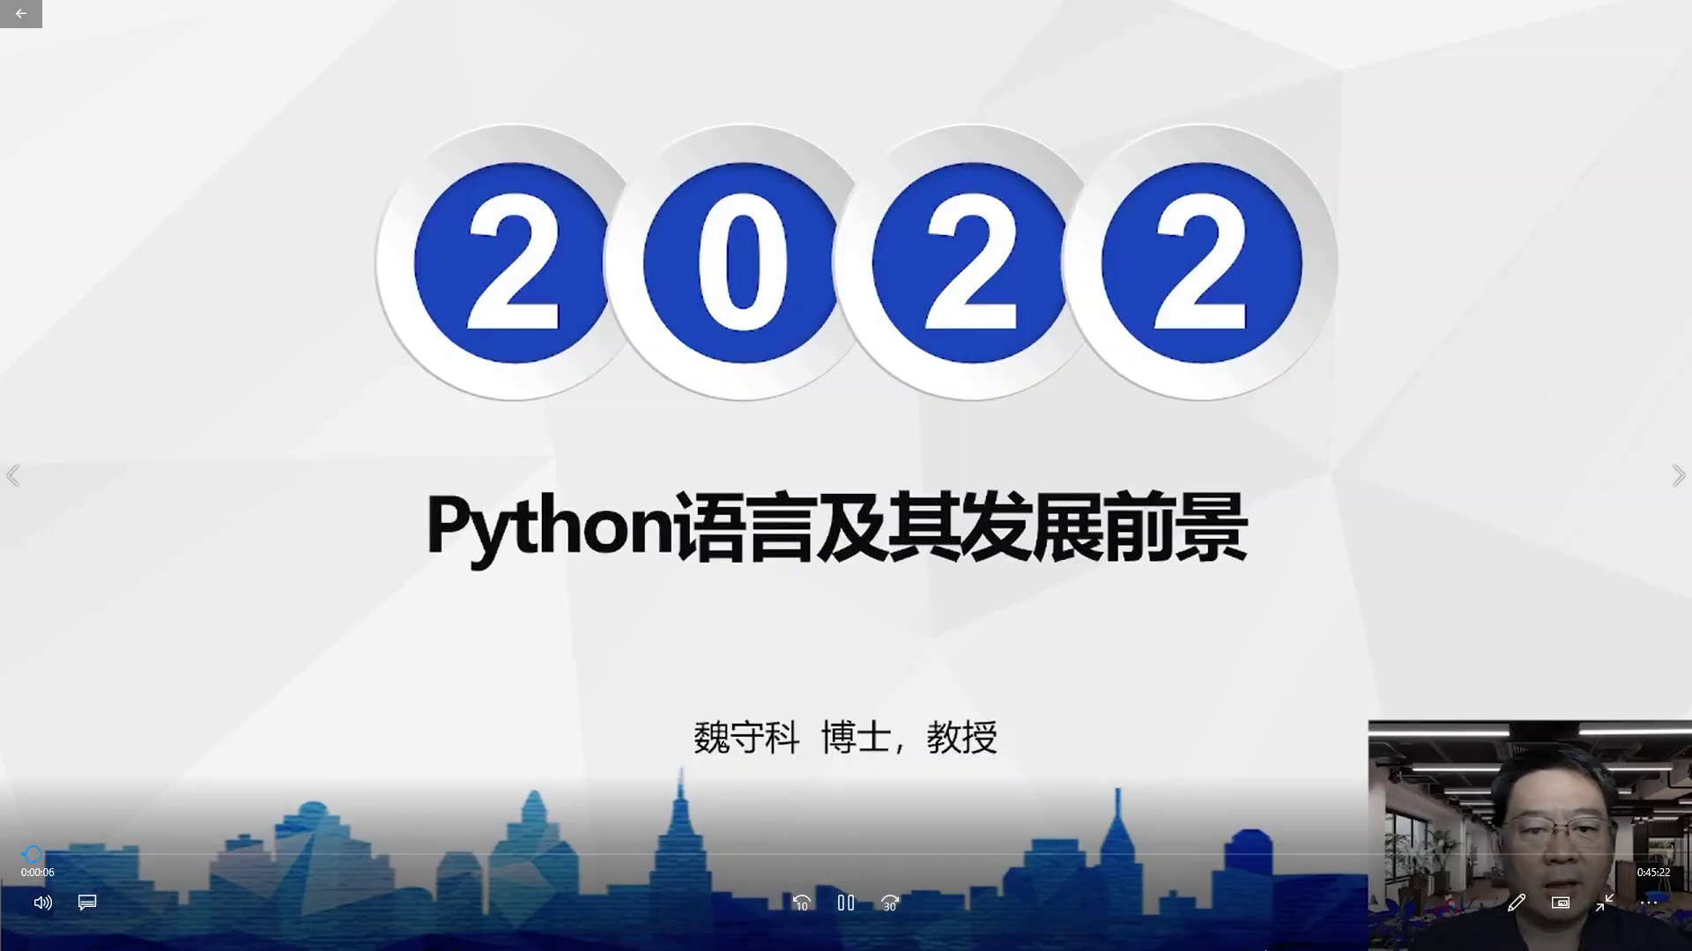
# Step: Take the playing 2022 Python lecture video out of full screen into a normal window
pyautogui.click(1600, 902)
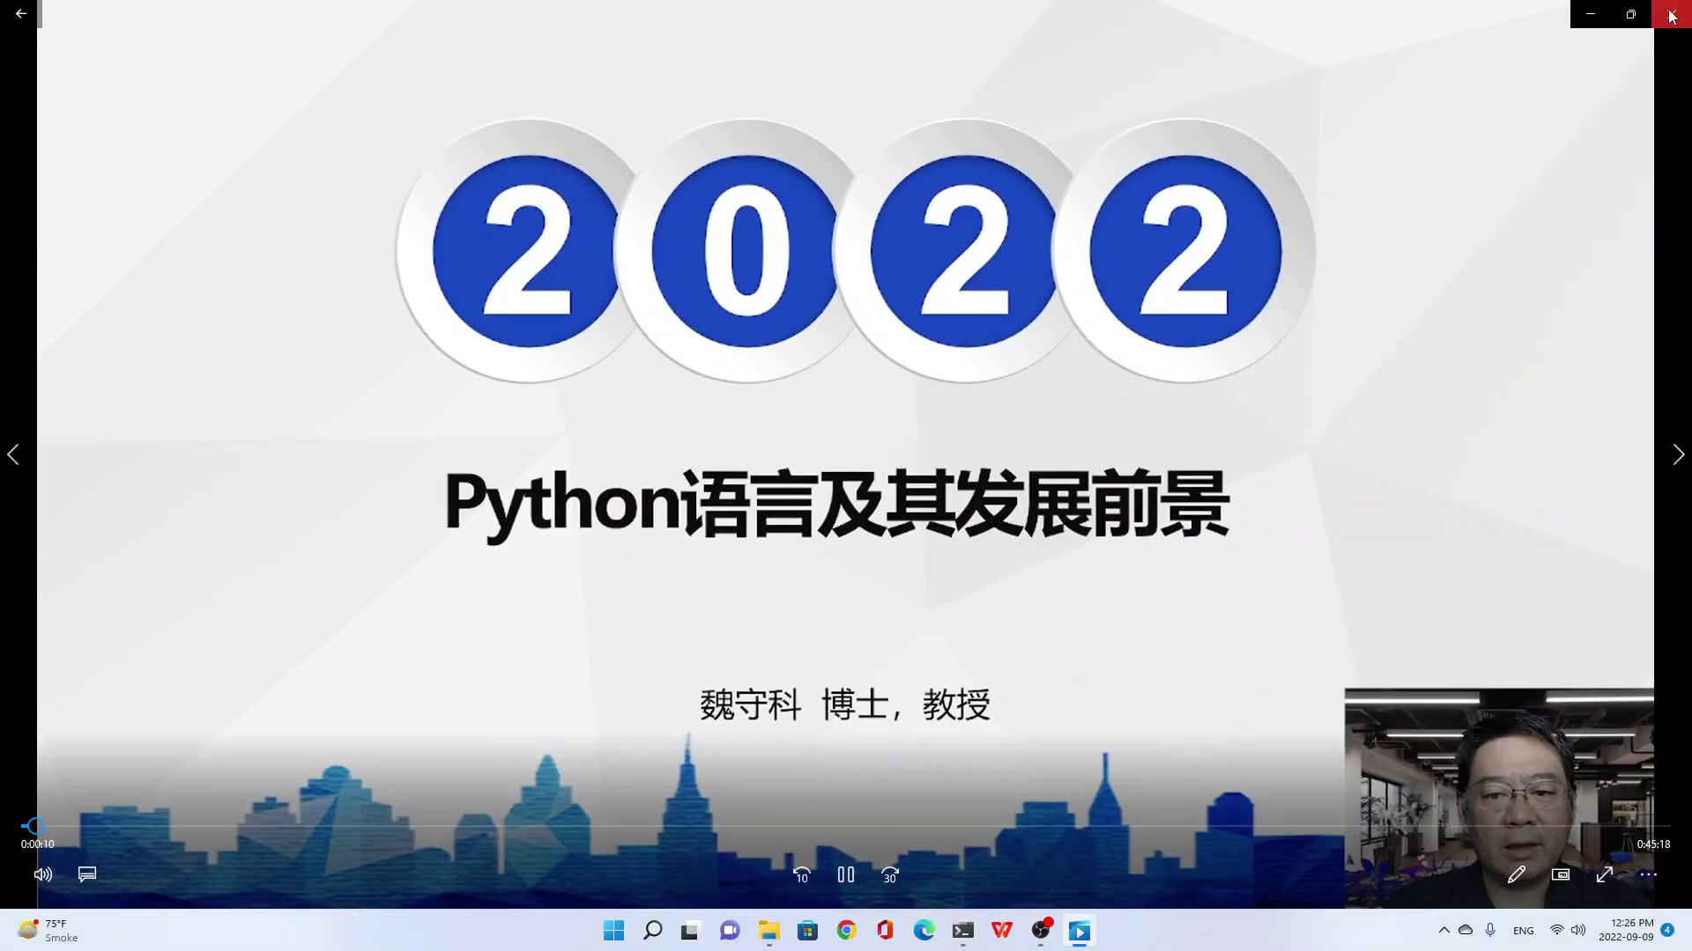
# Step: Close Media Player to return to the python中文 folder of lecture videos
pyautogui.click(1681, 13)
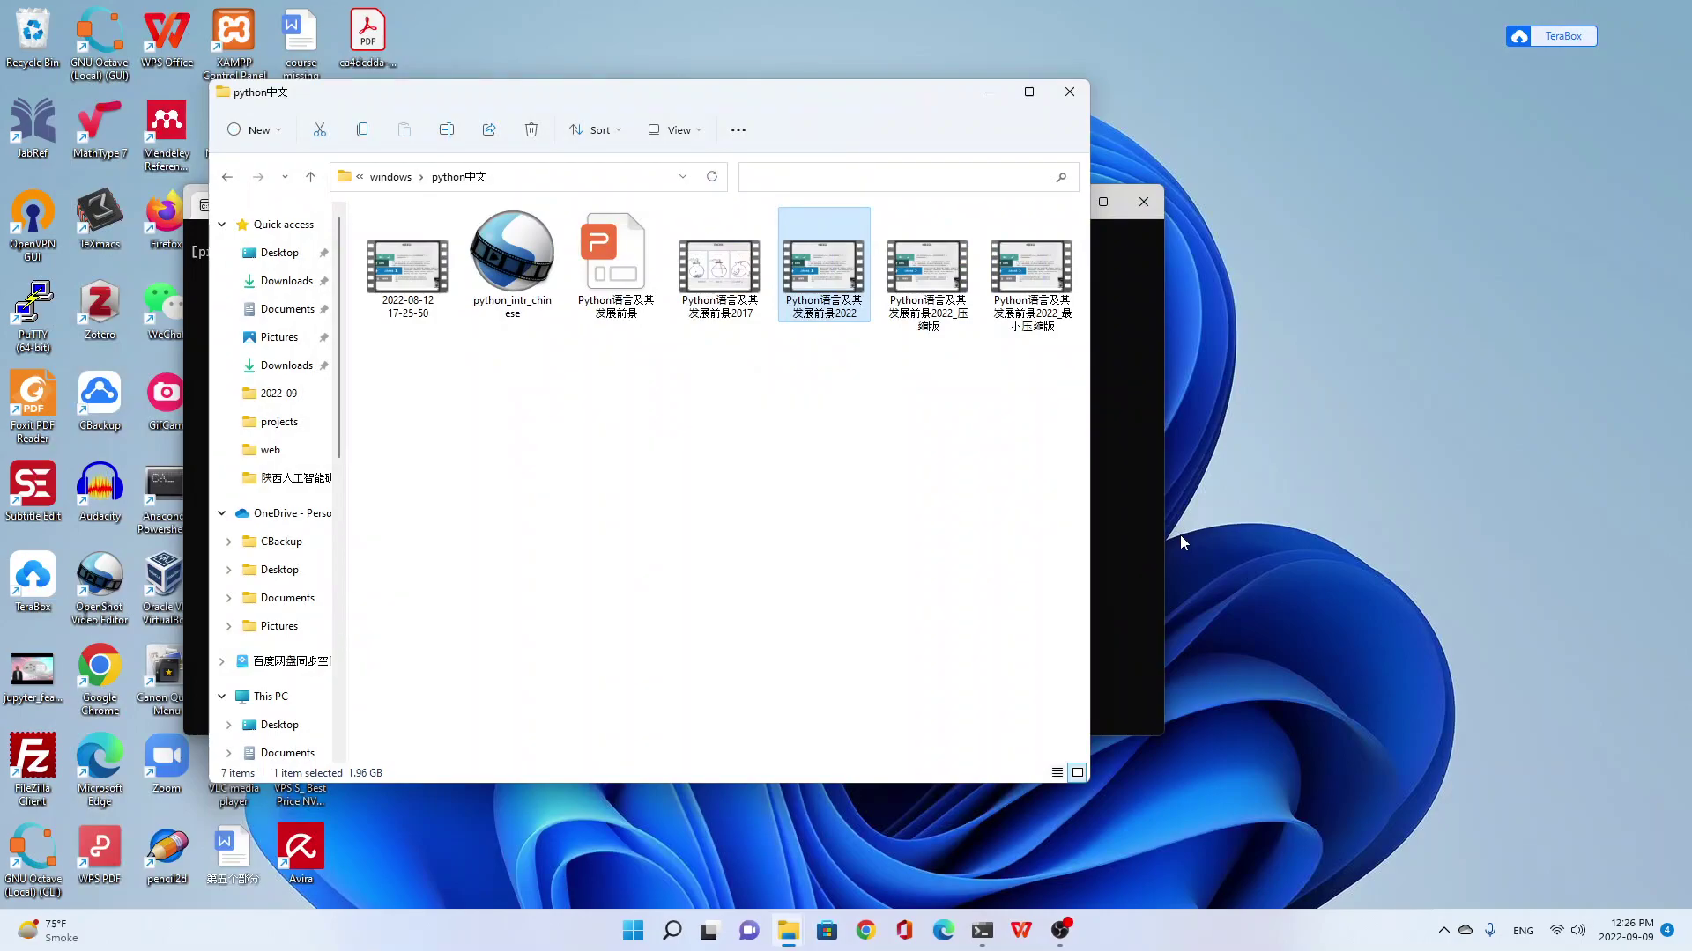